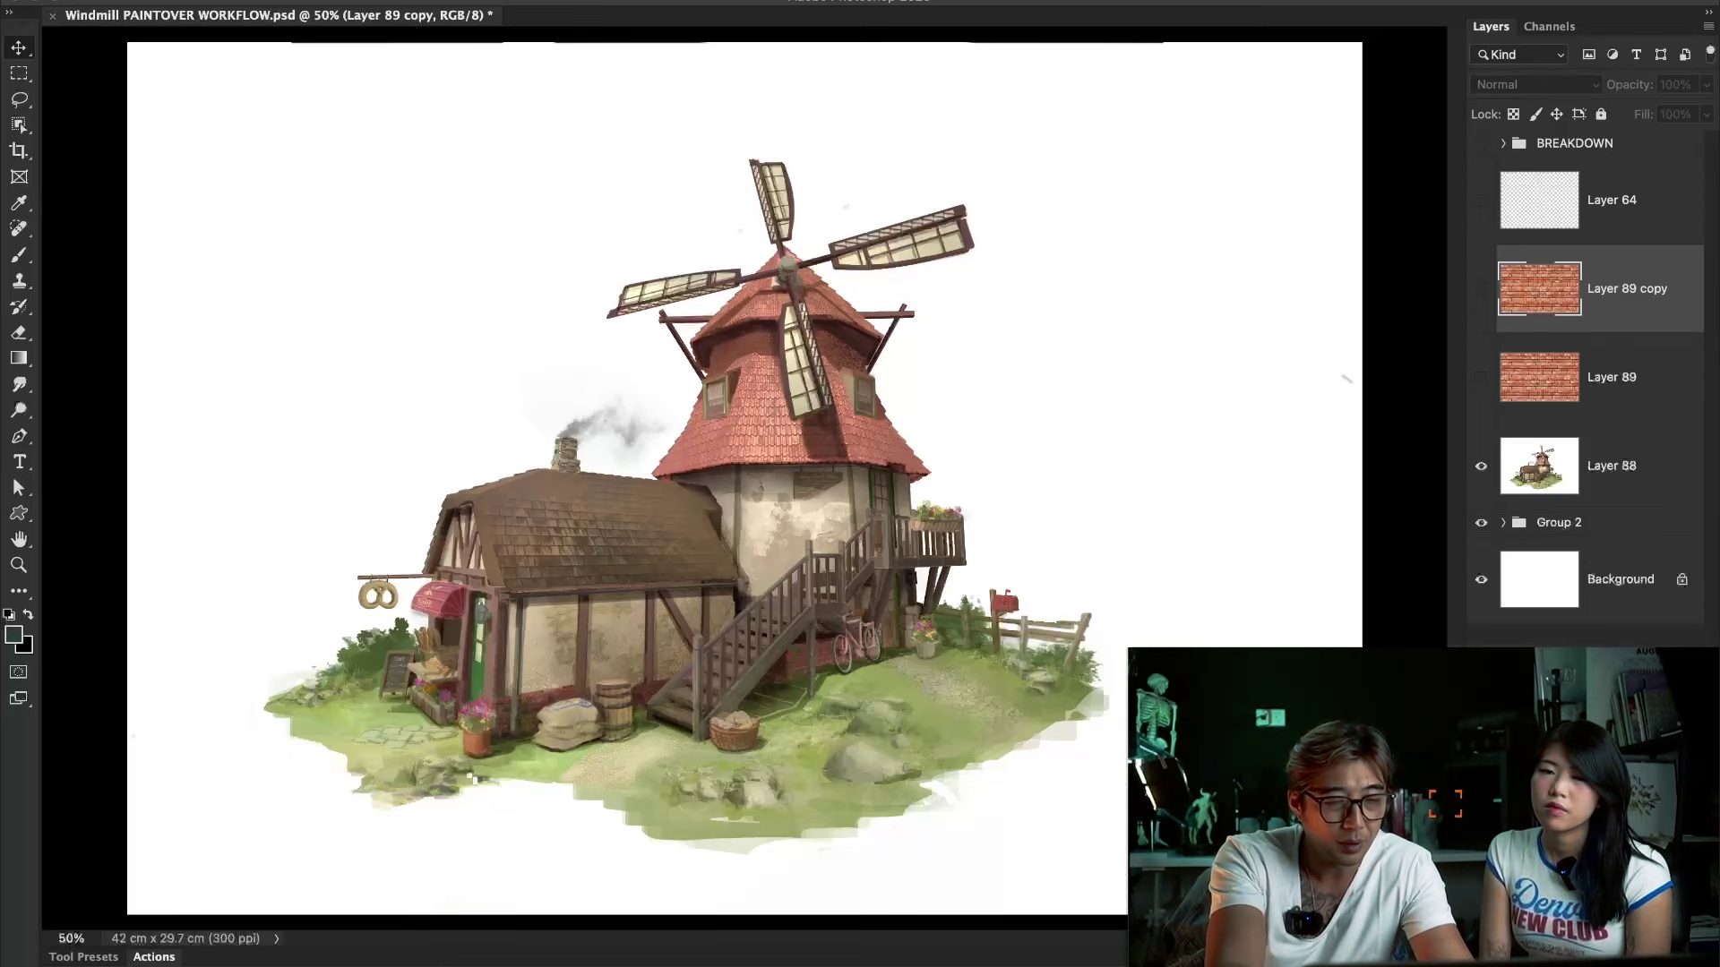
Zoom in and add an empty Layer 90, checking the blend mode list but leaving it Normal.
key(ctrl+plus)
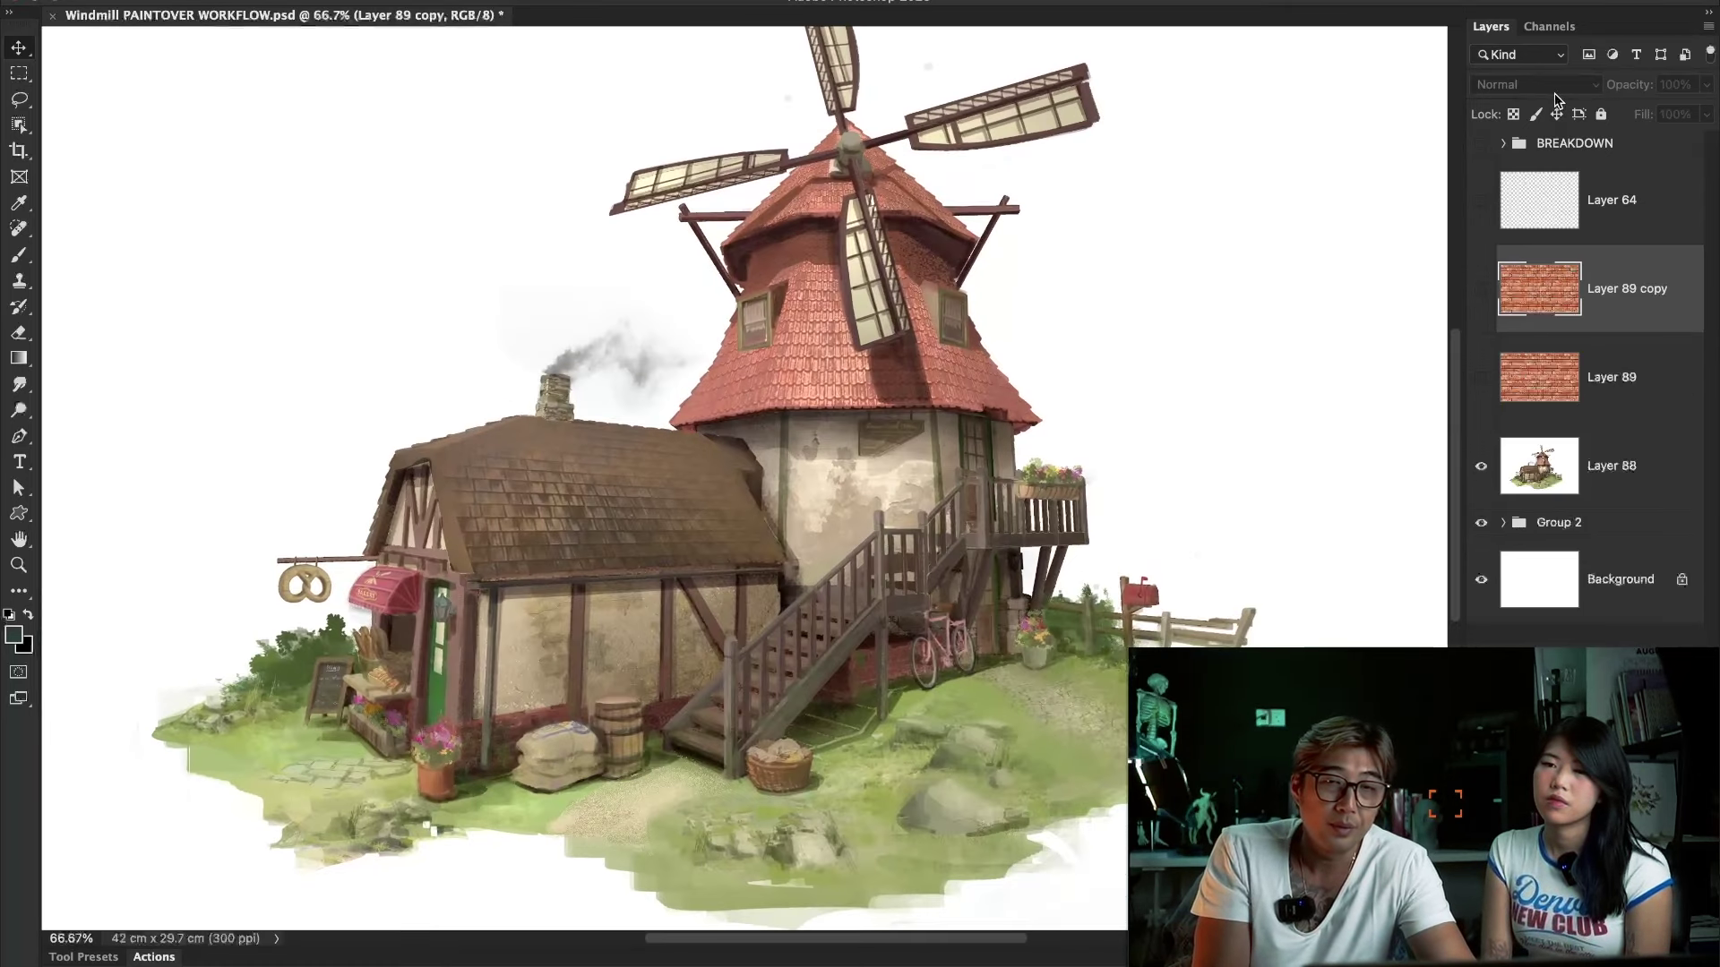
key(ctrl+shift+alt+n)
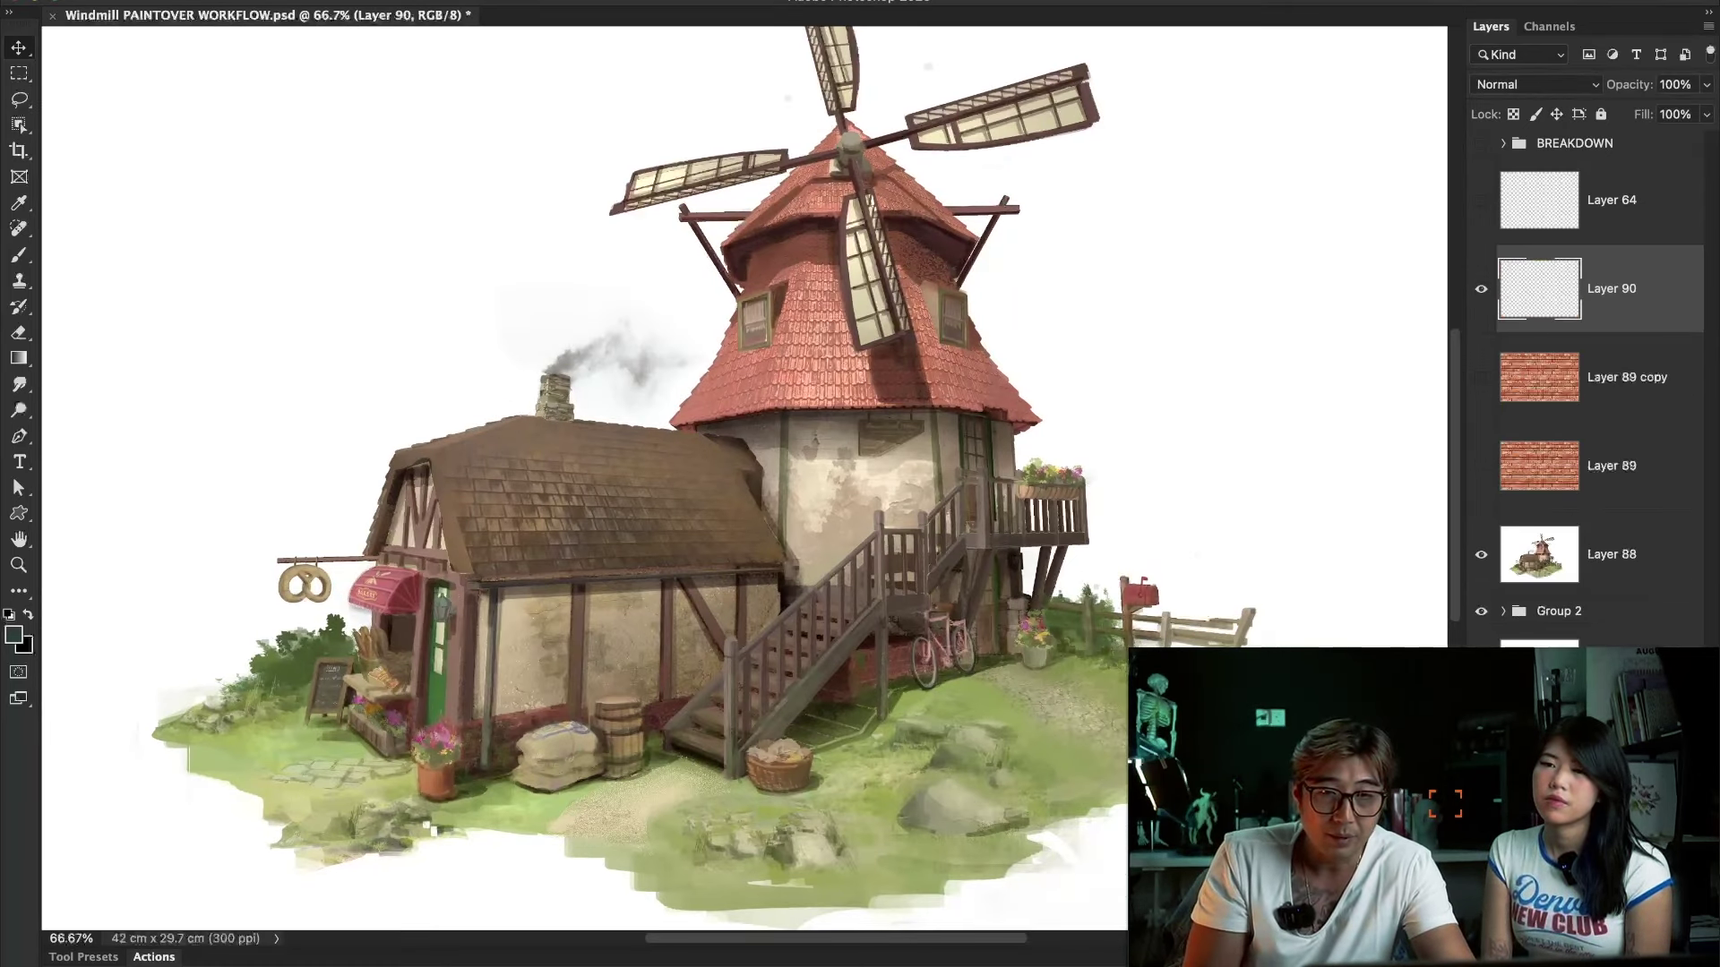
click(1541, 87)
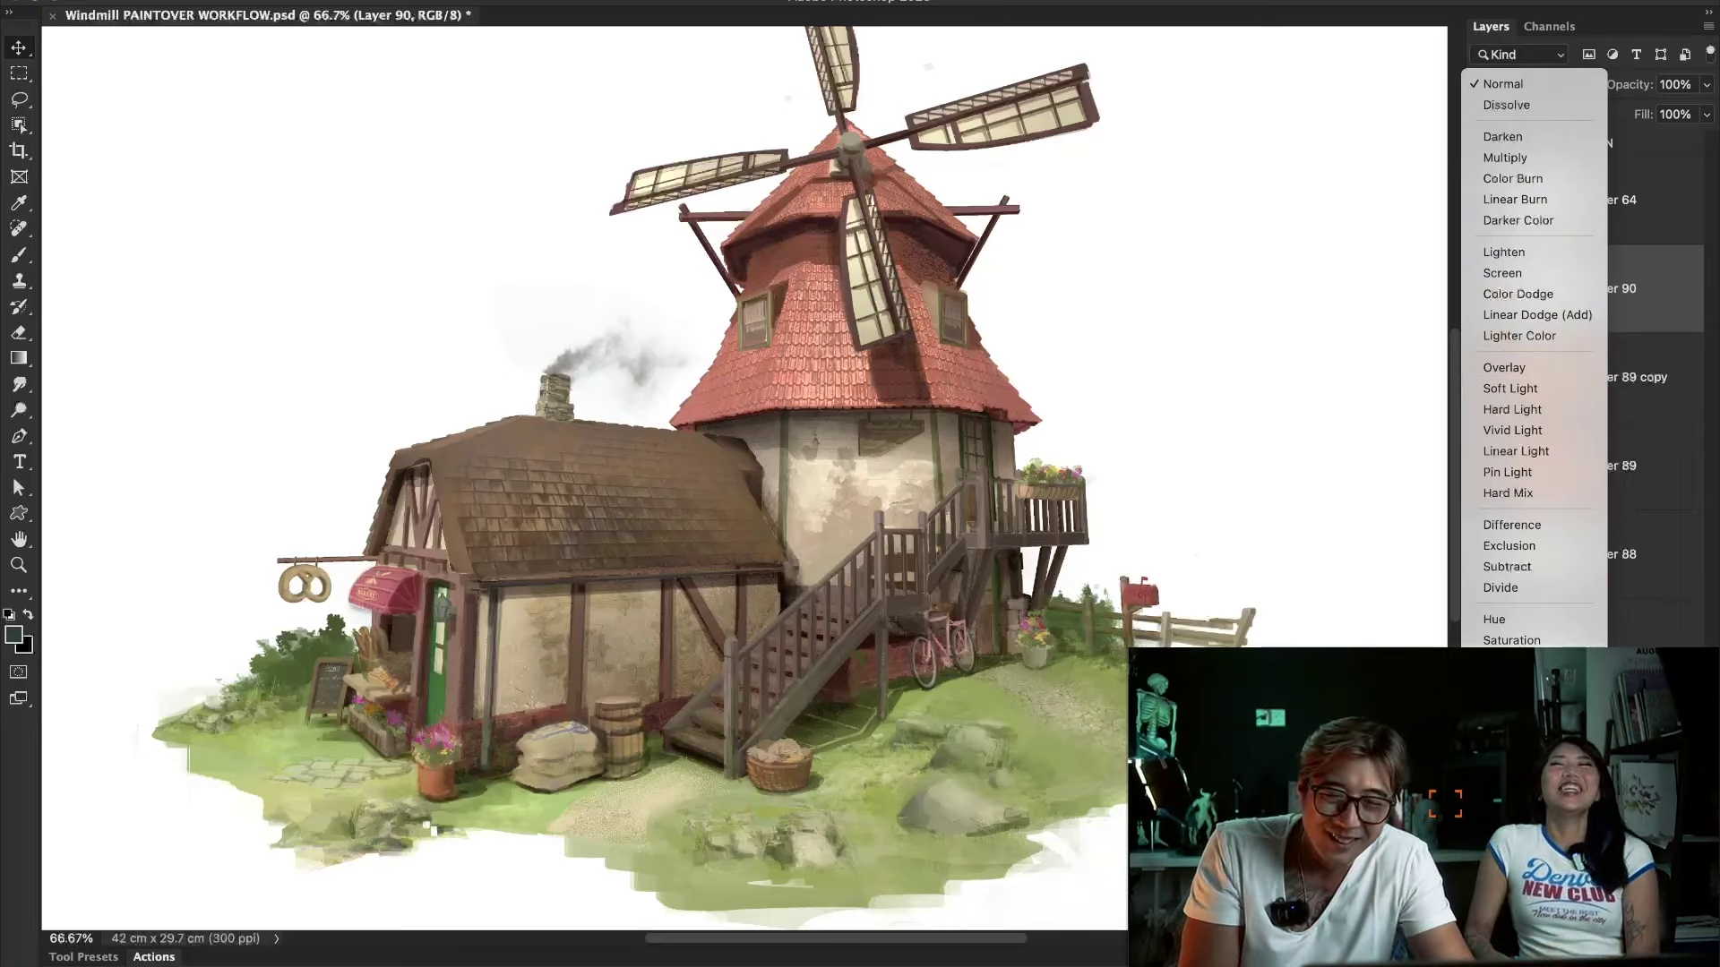
key(Escape)
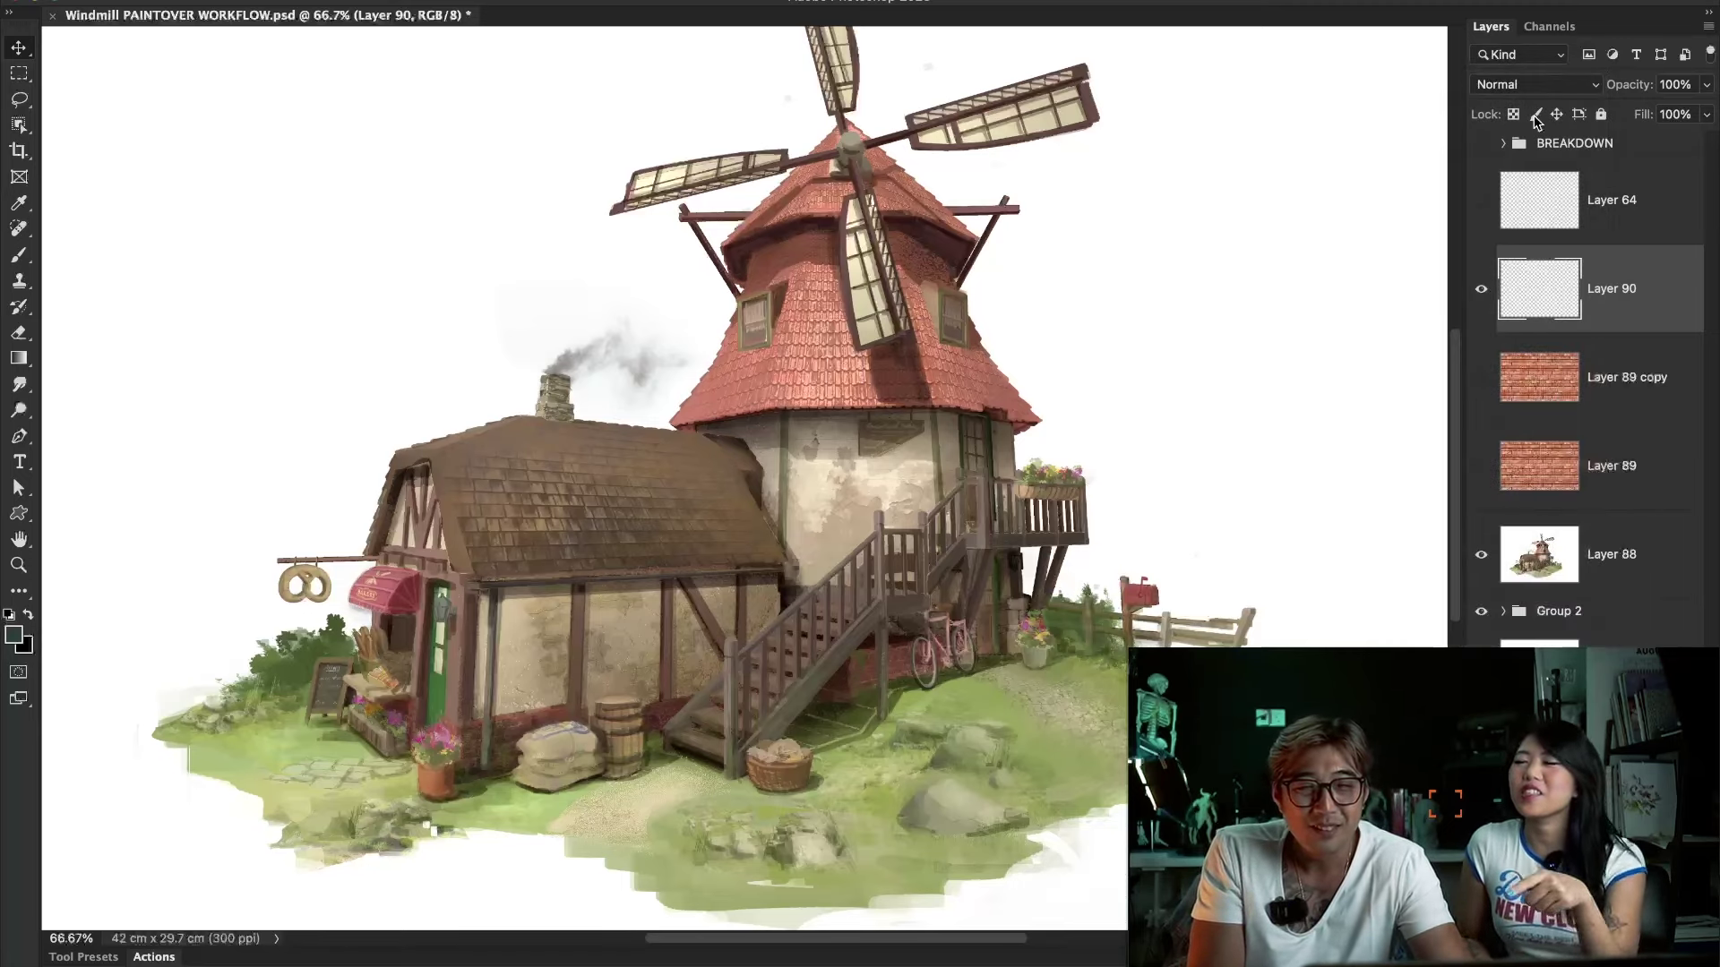
click(1538, 85)
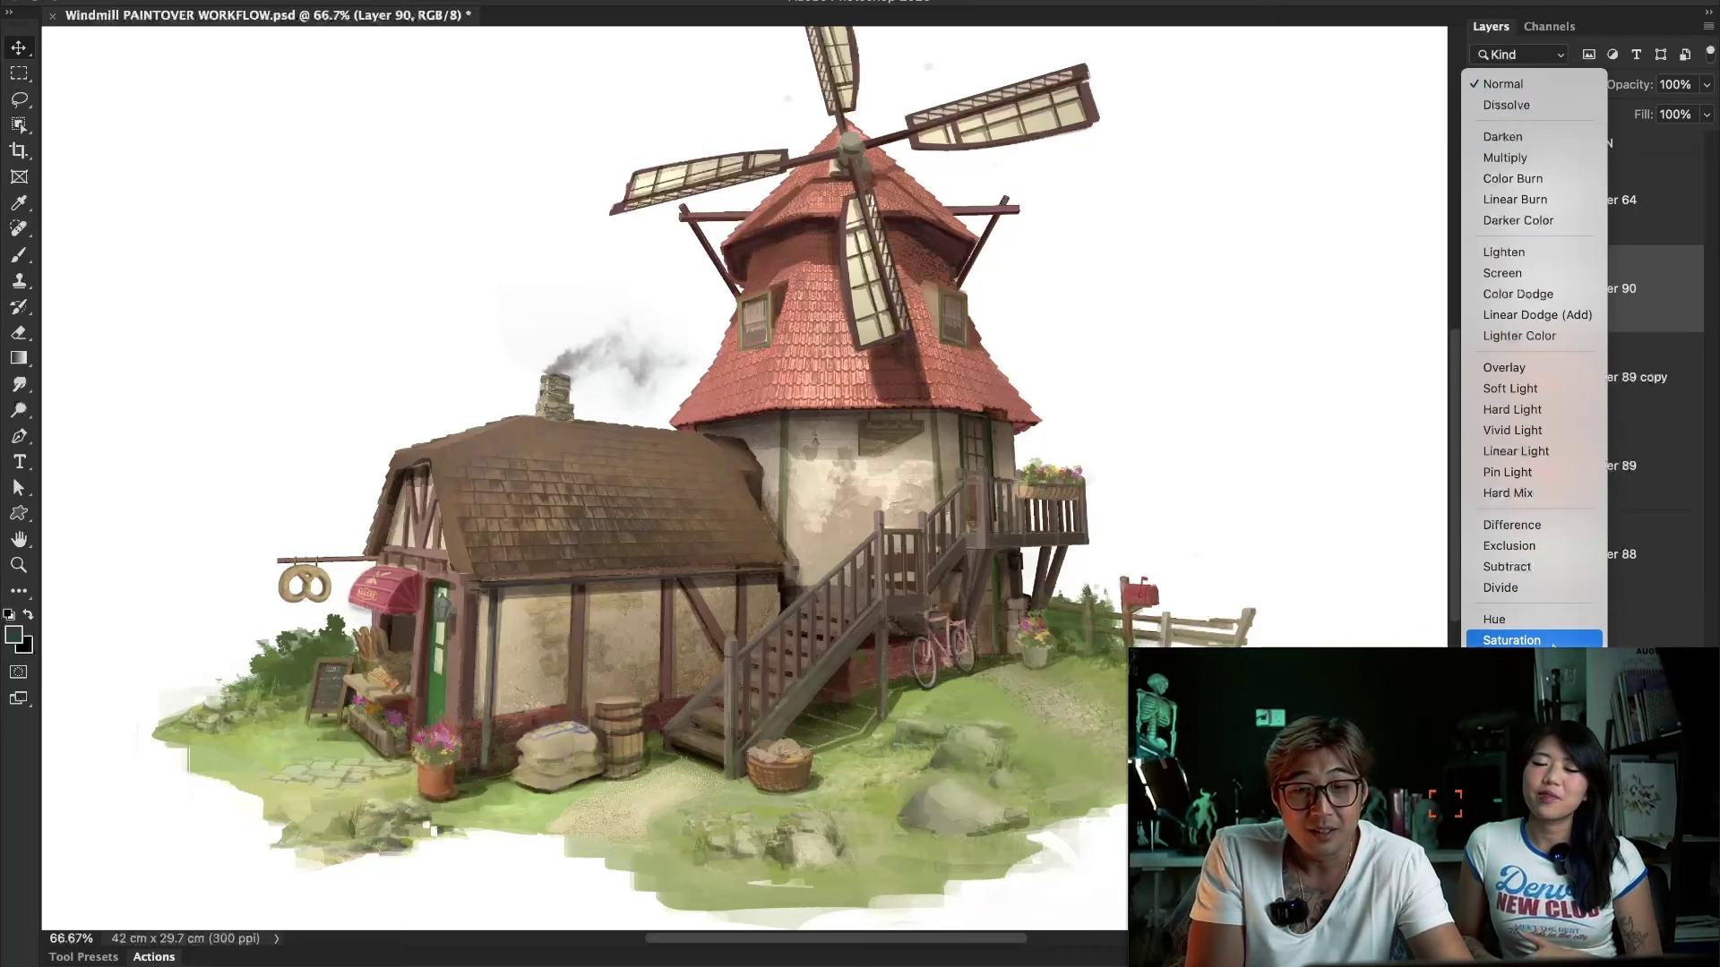
key(Escape)
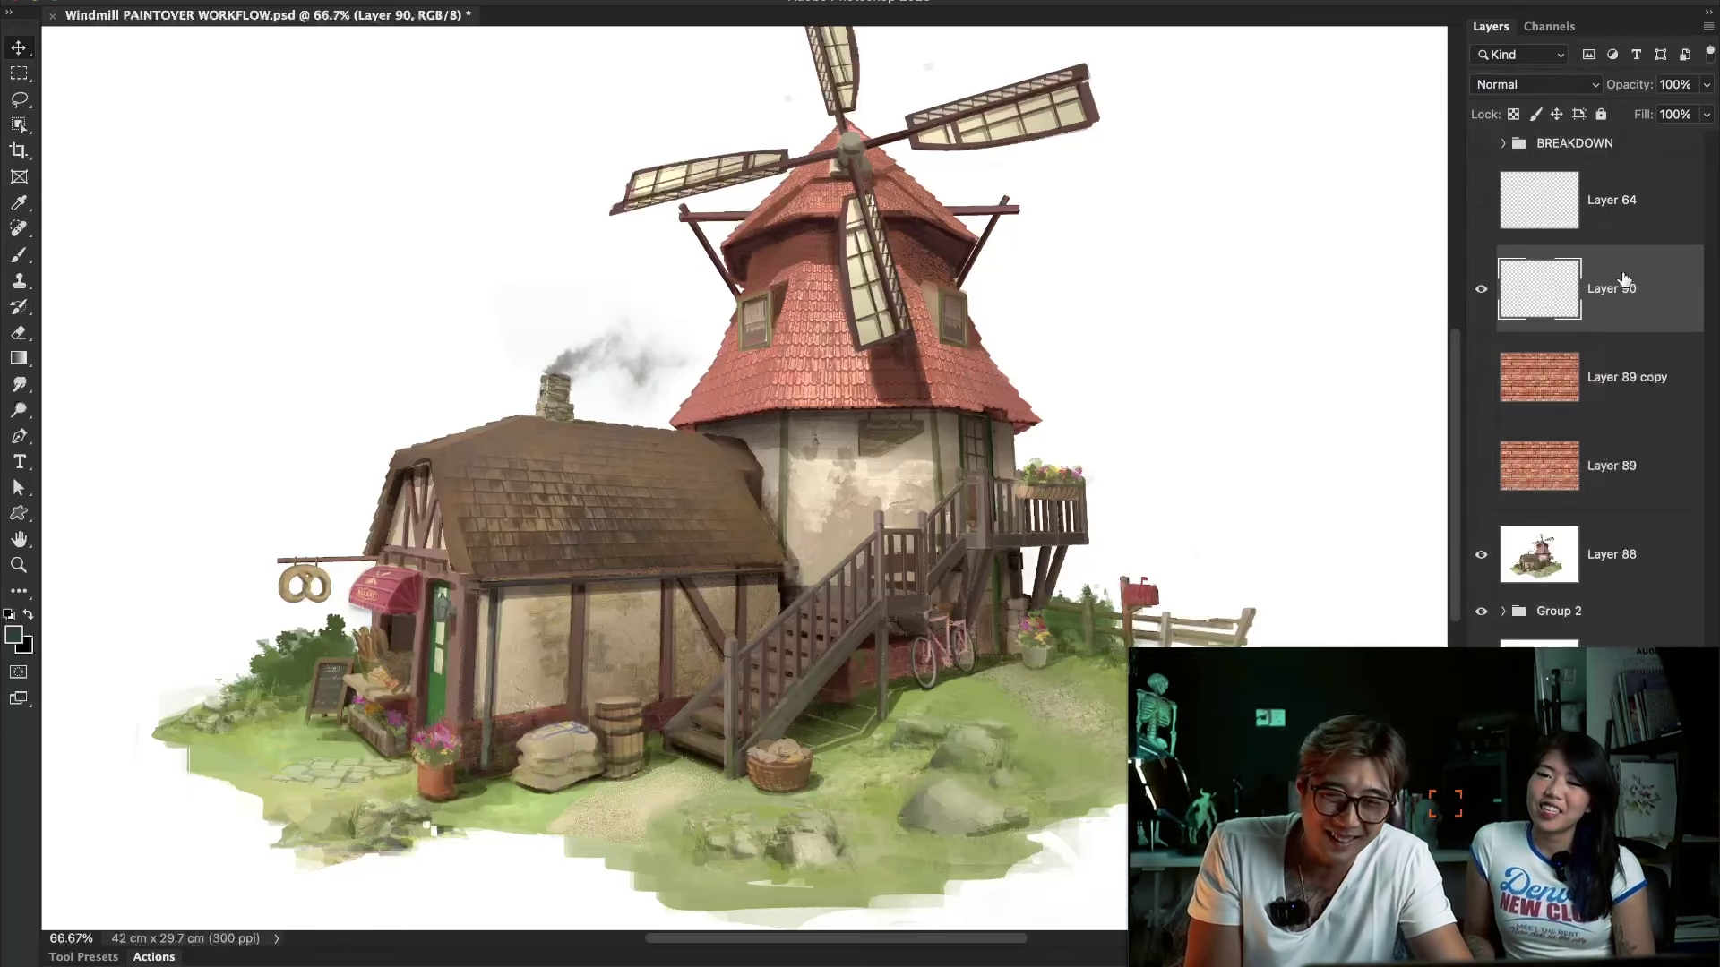
Look at Layer 90's blend modes in Layer Style, close it unchanged, and make Layer 89 copy visible.
double_click(1641, 318)
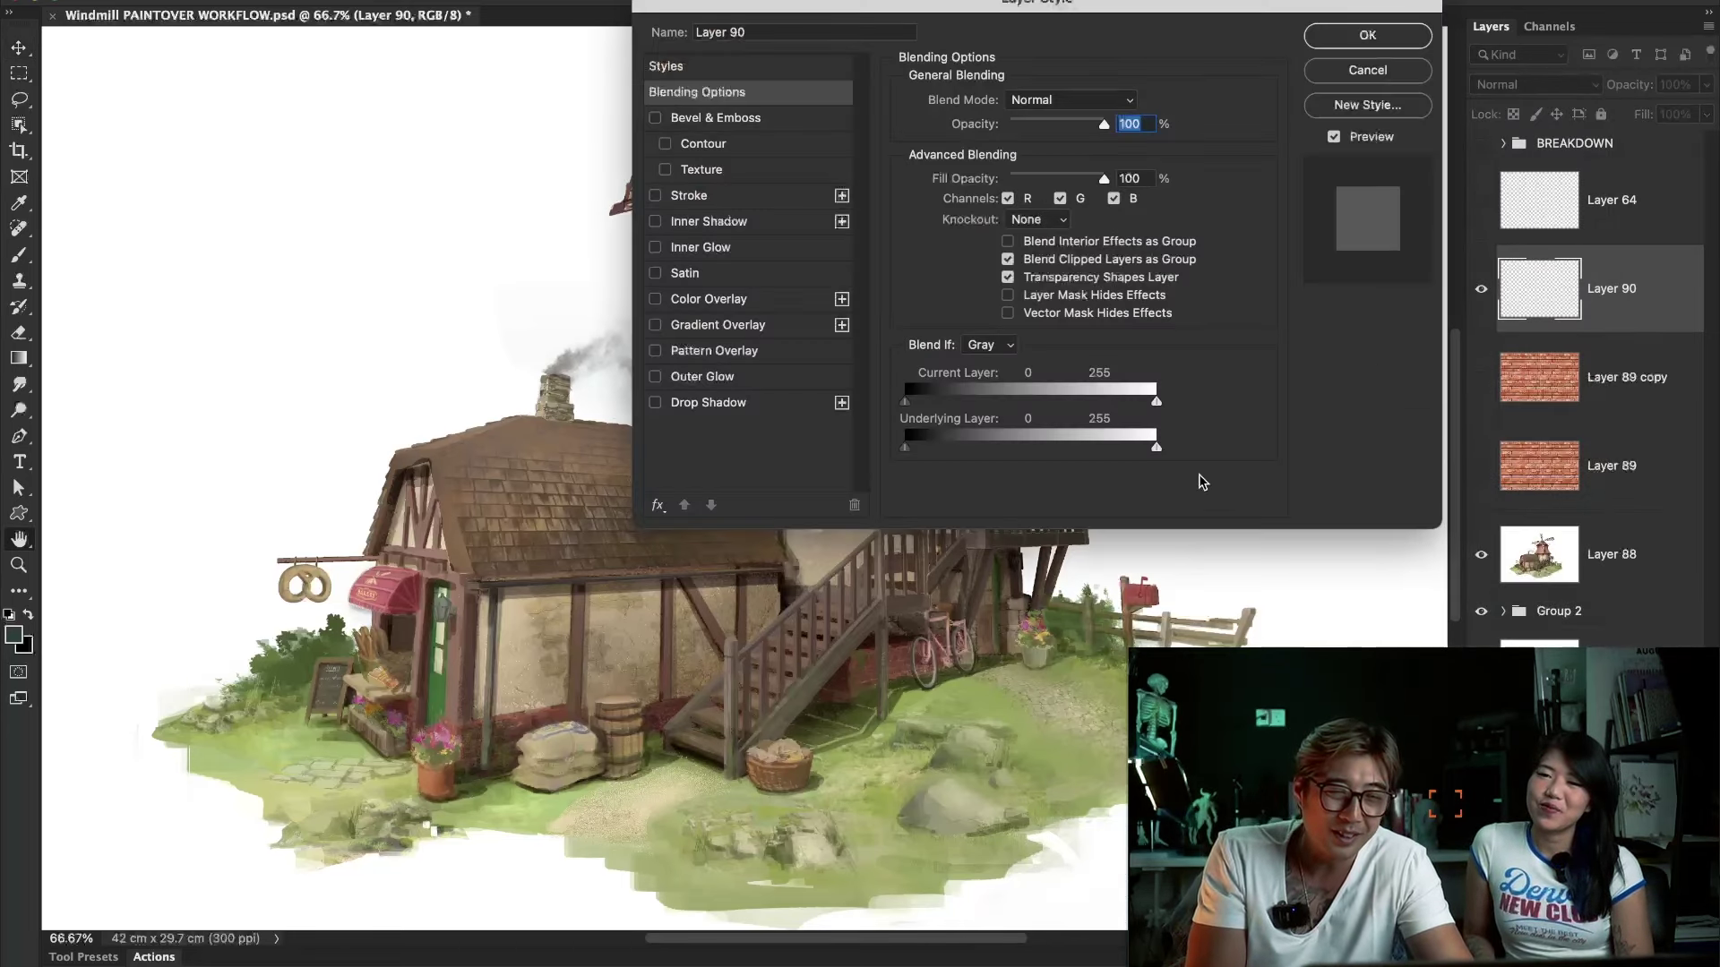
click(1074, 101)
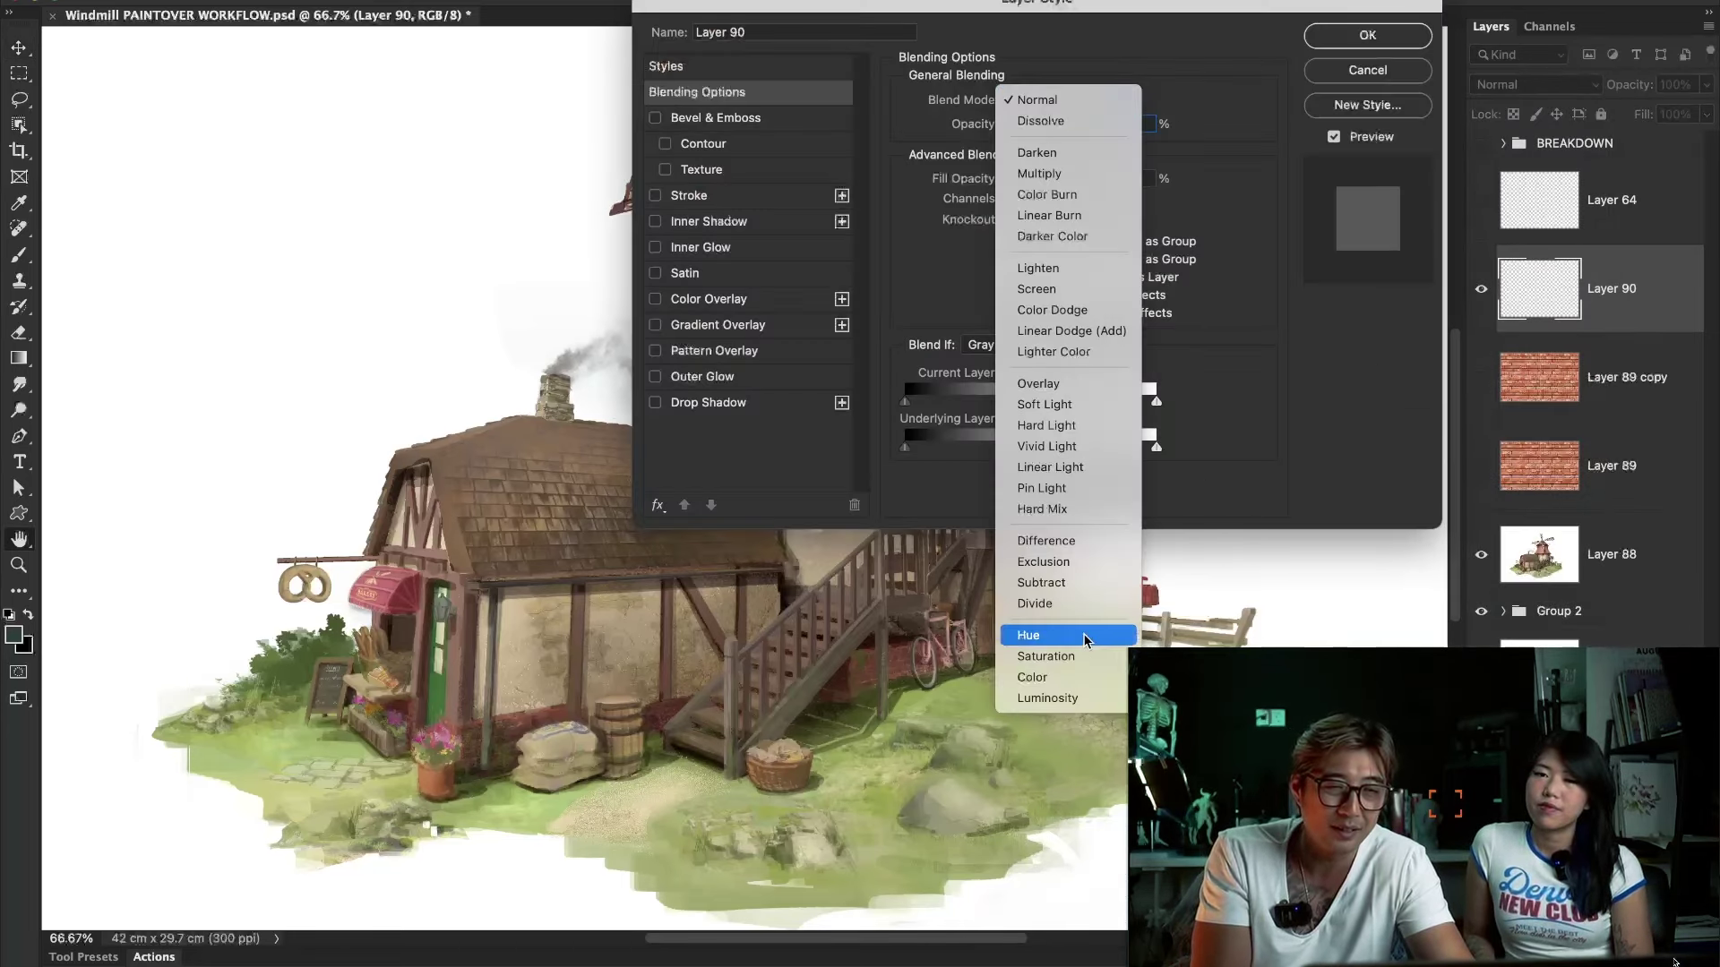
key(Escape)
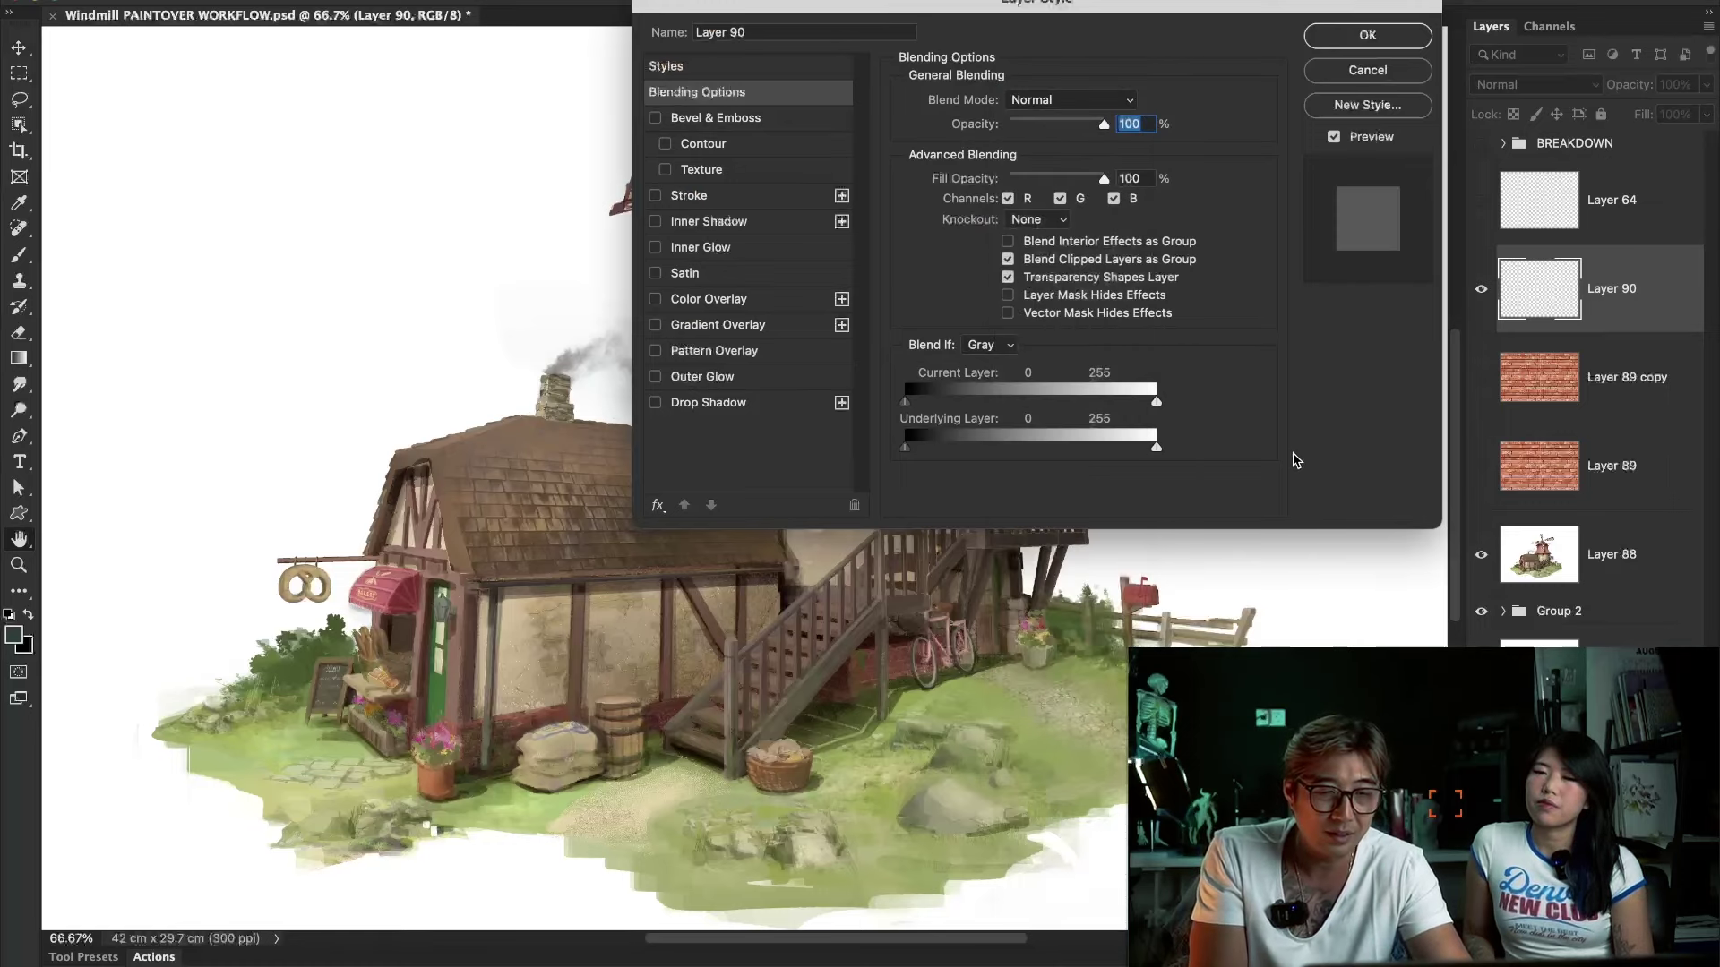
key(Escape)
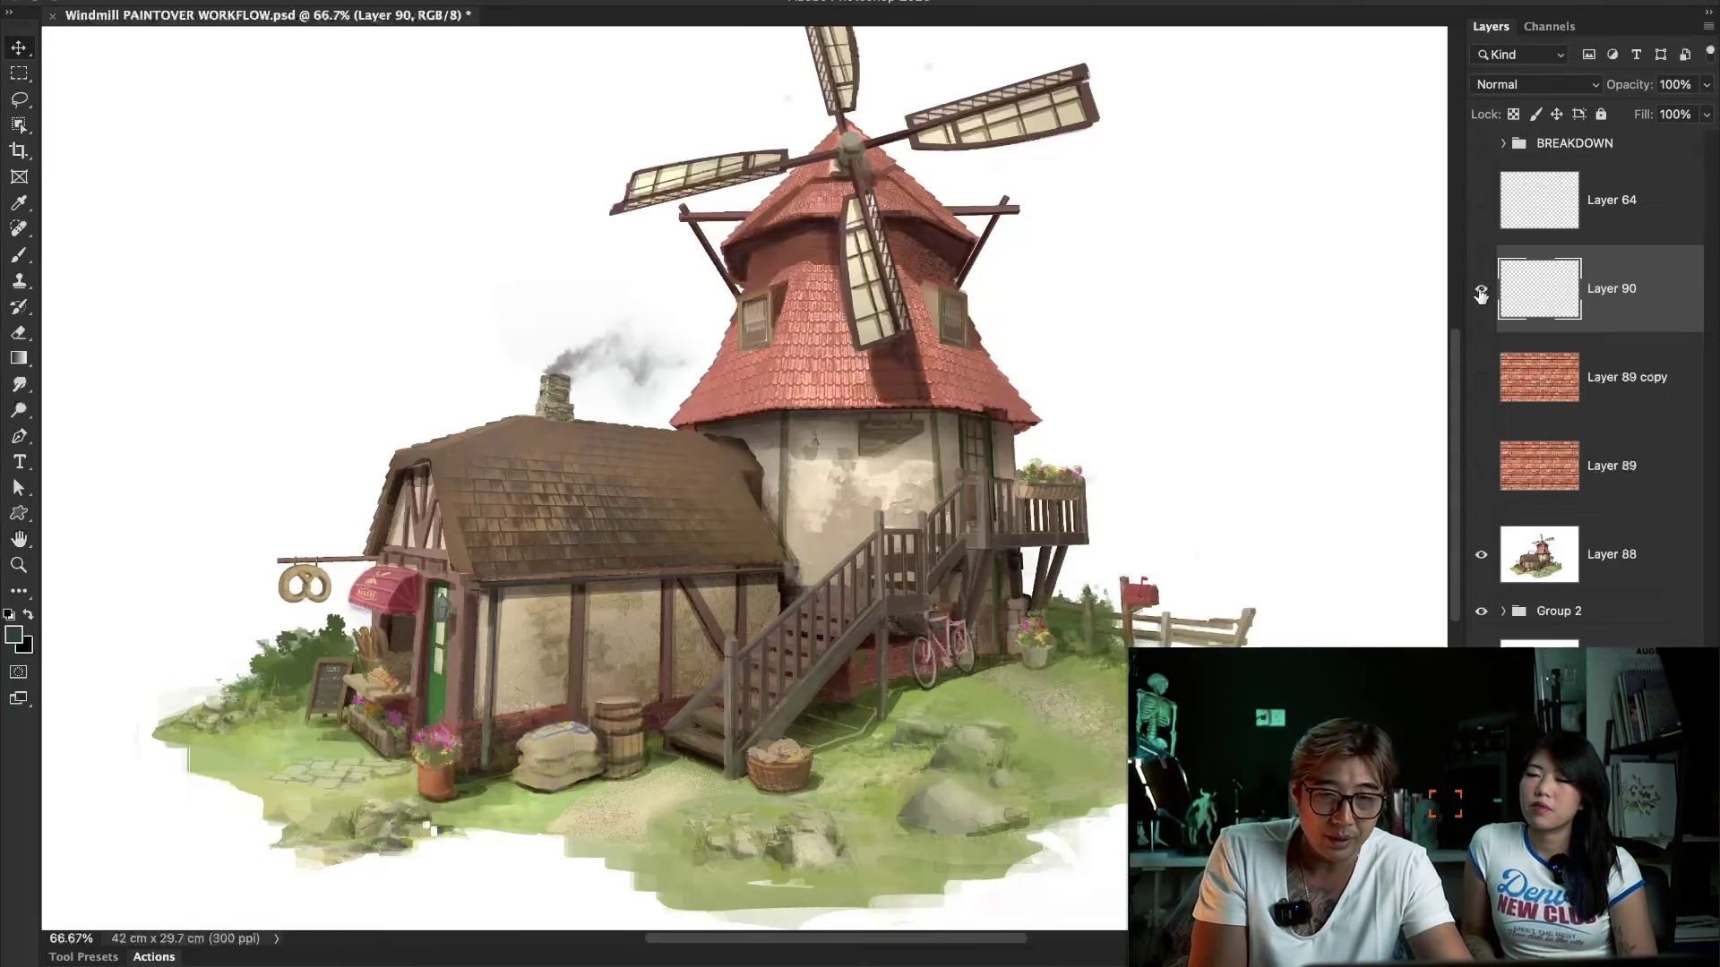
double_click(1540, 298)
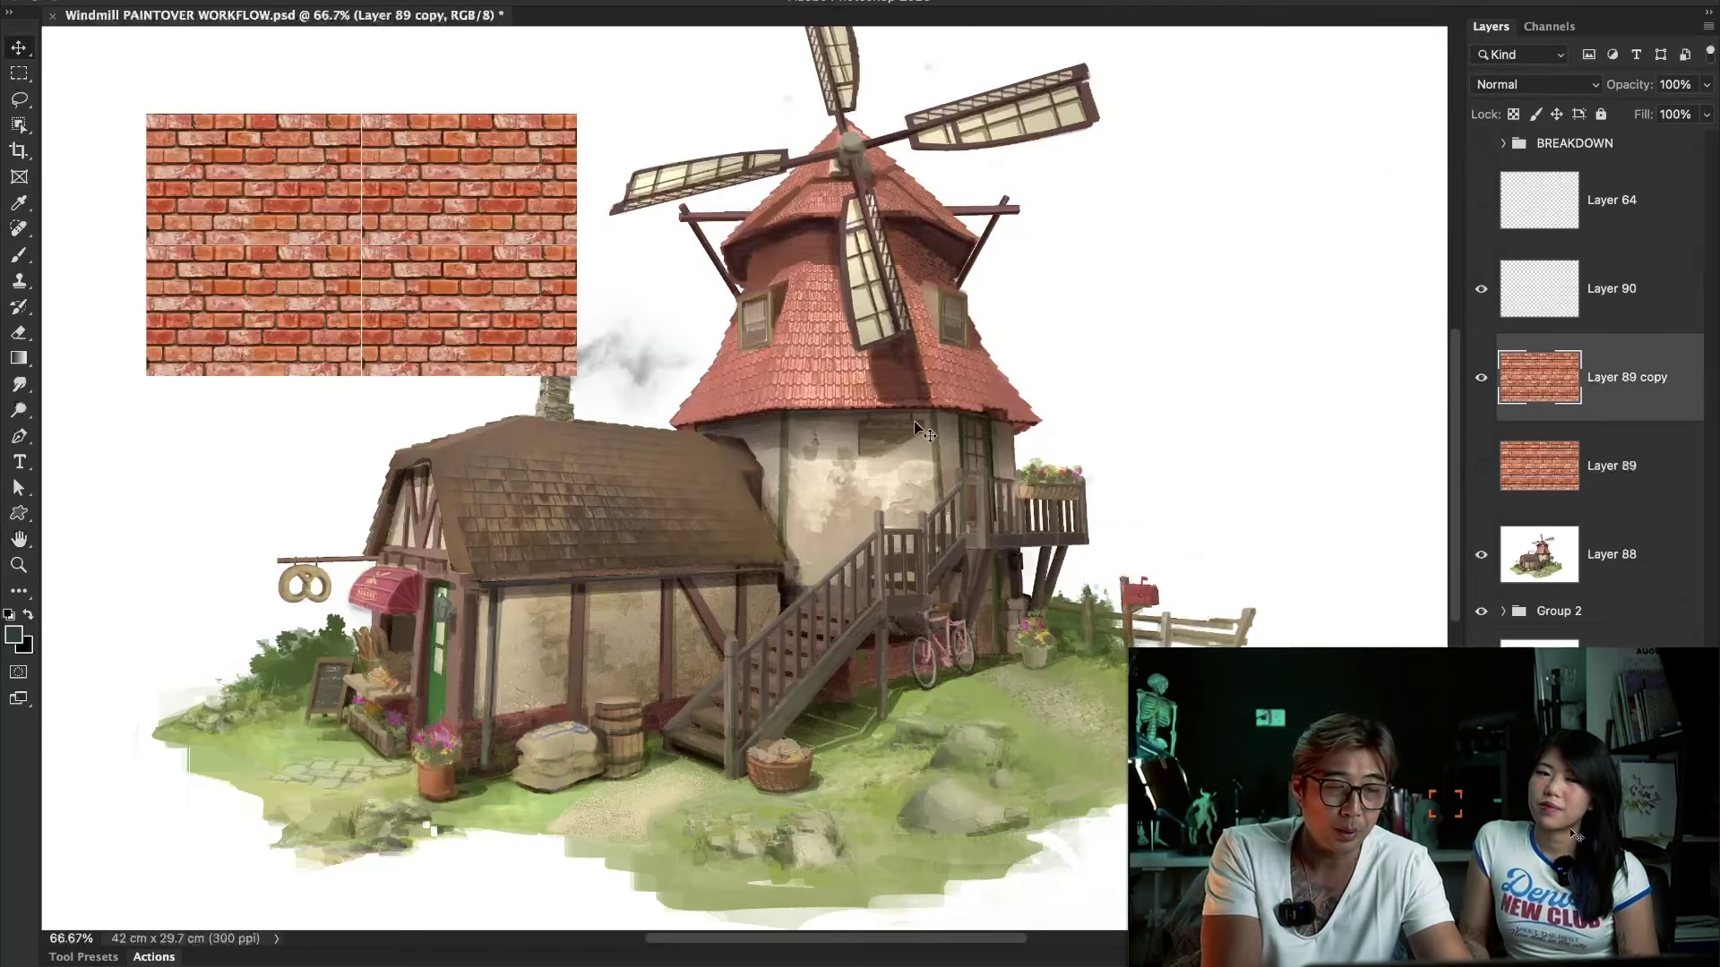
double_click(1540, 385)
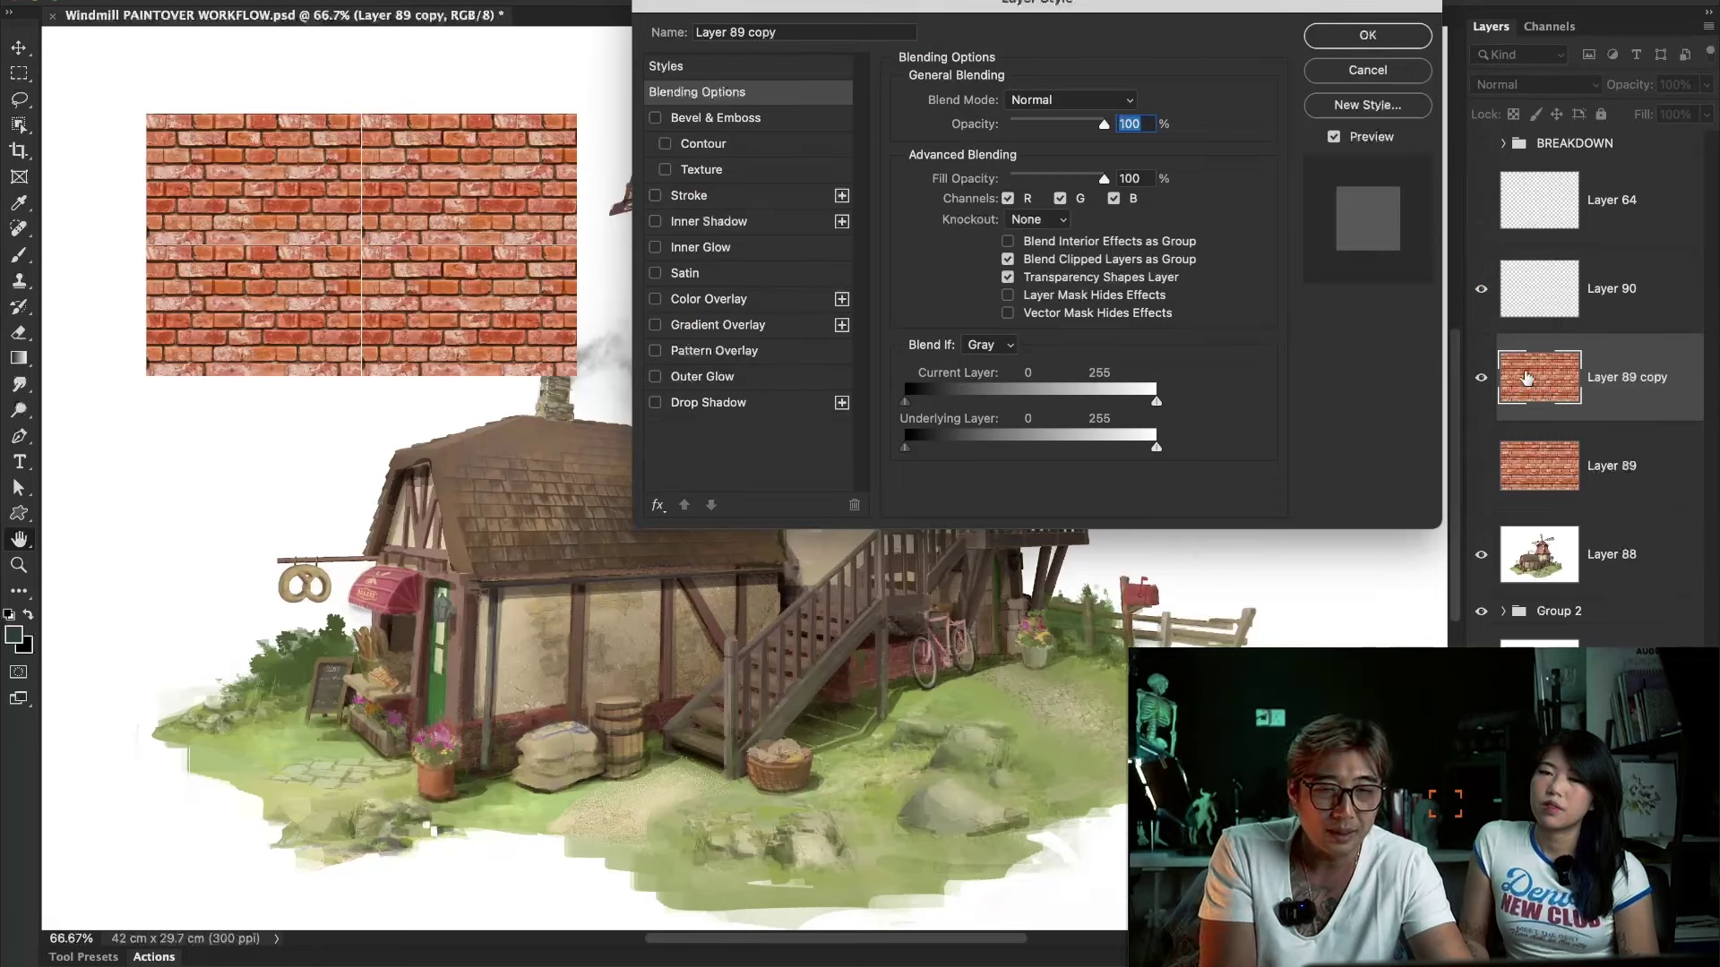
drag(904, 401, 989, 410)
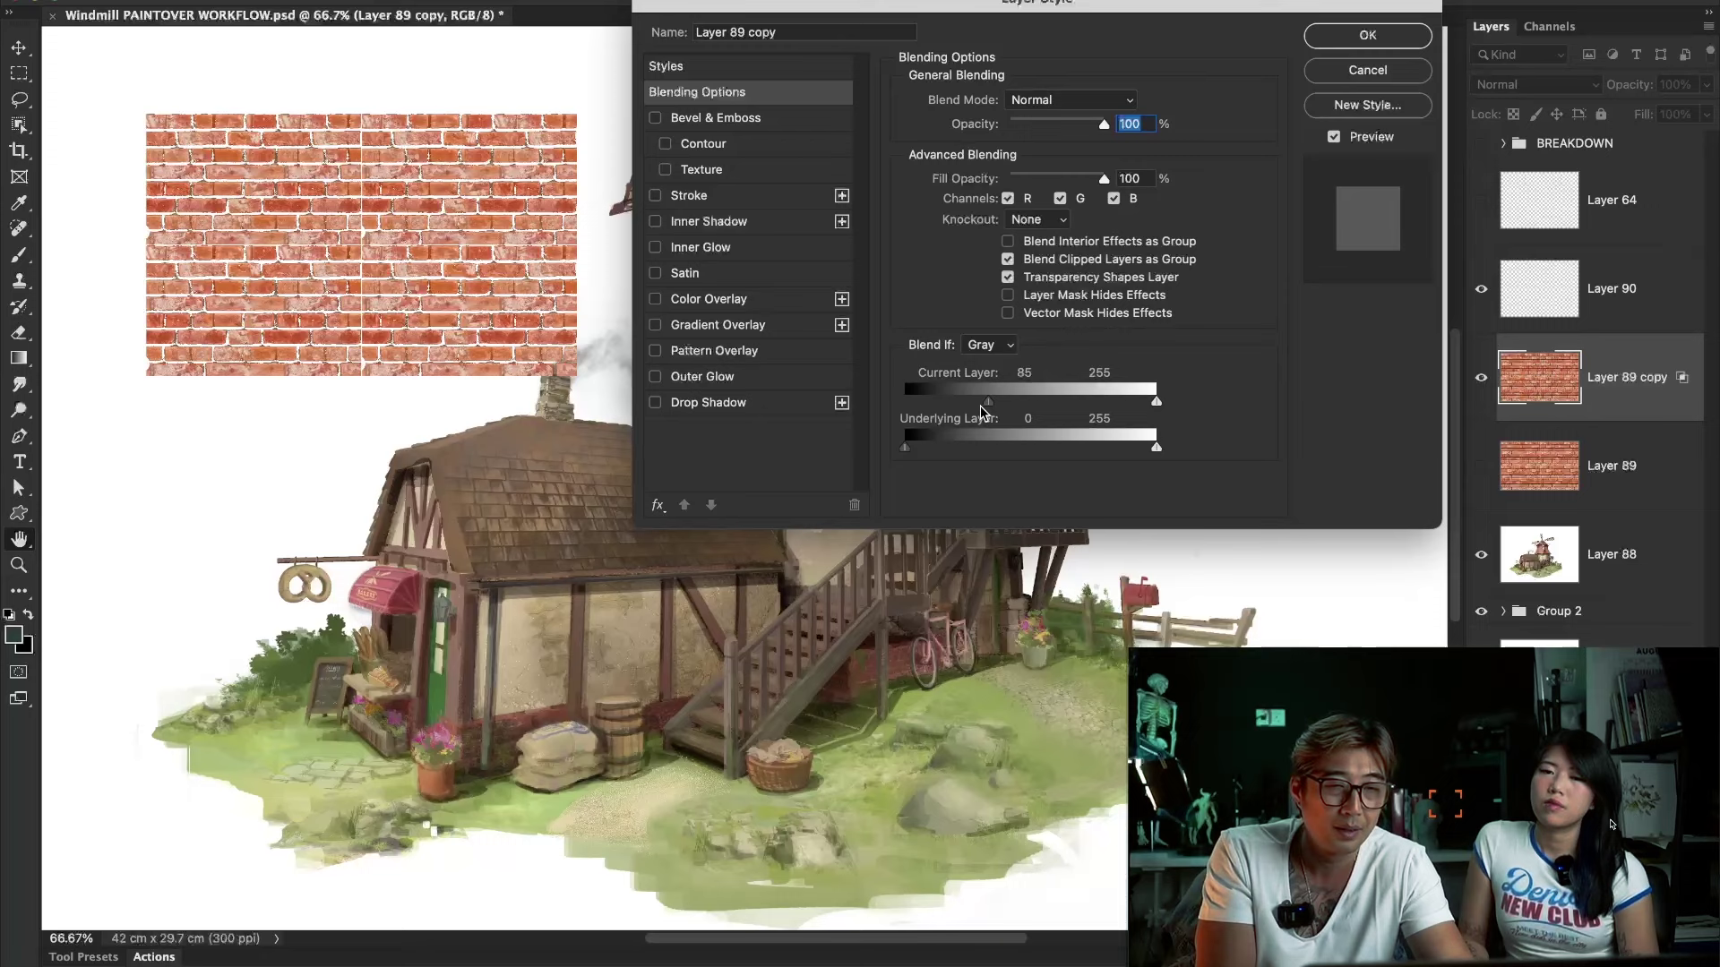
drag(983, 412, 905, 411)
drag(1156, 403, 986, 405)
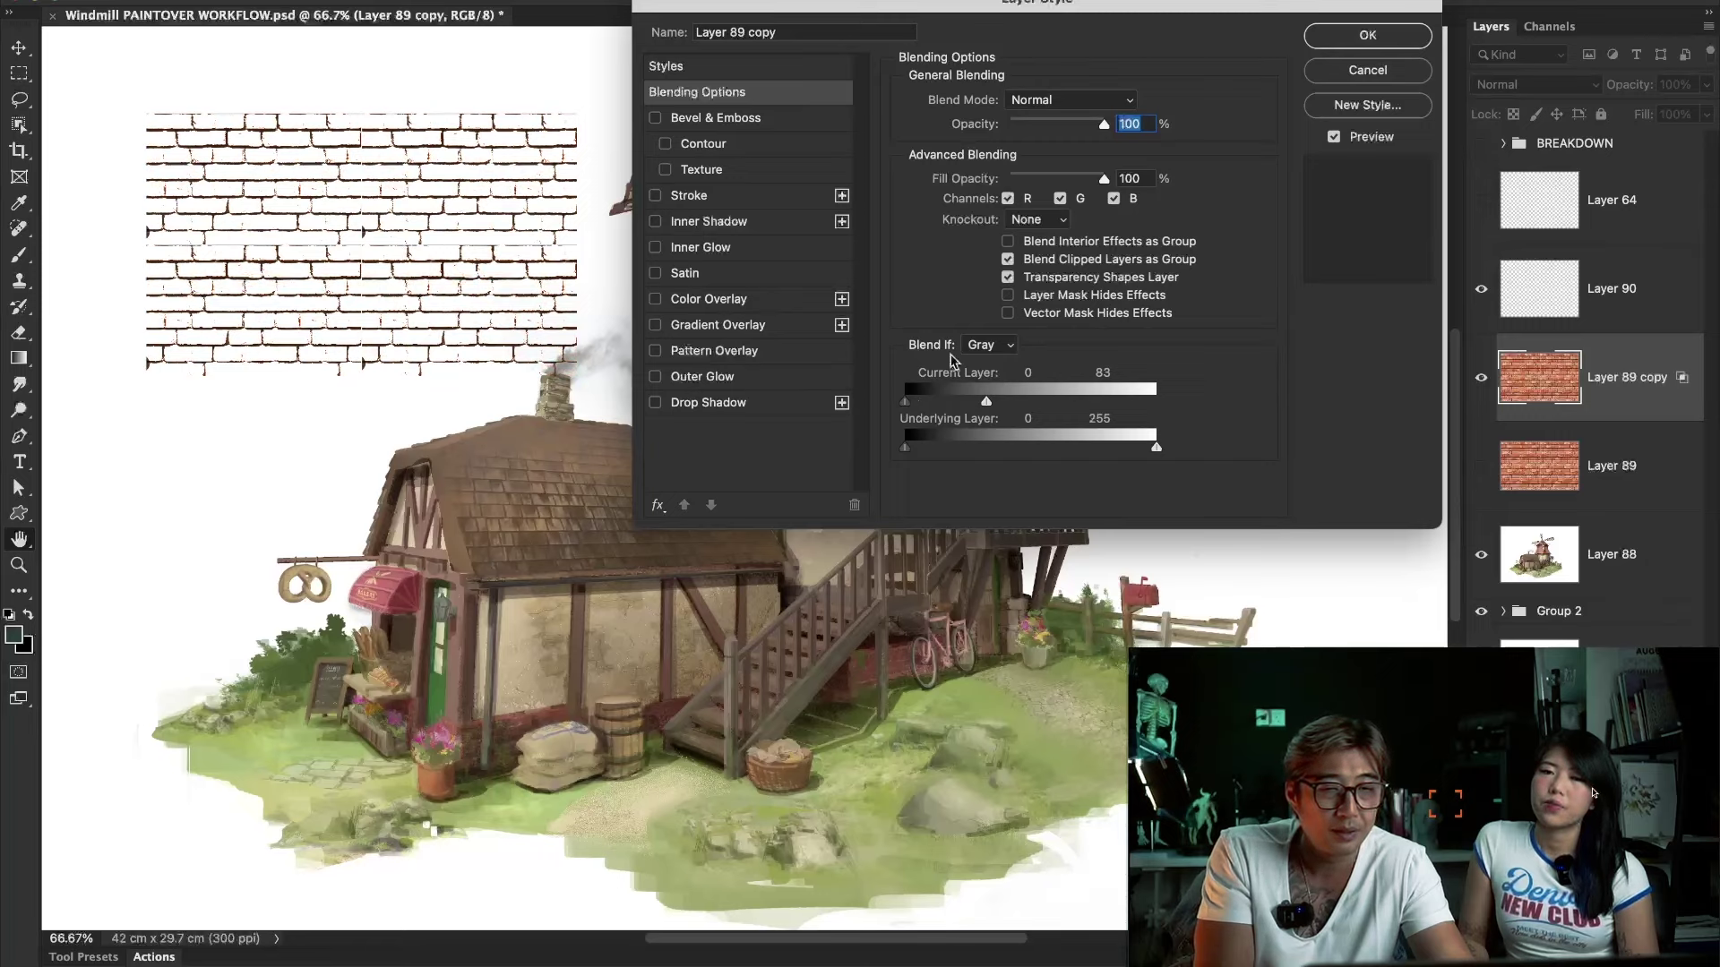
drag(987, 403, 1058, 418)
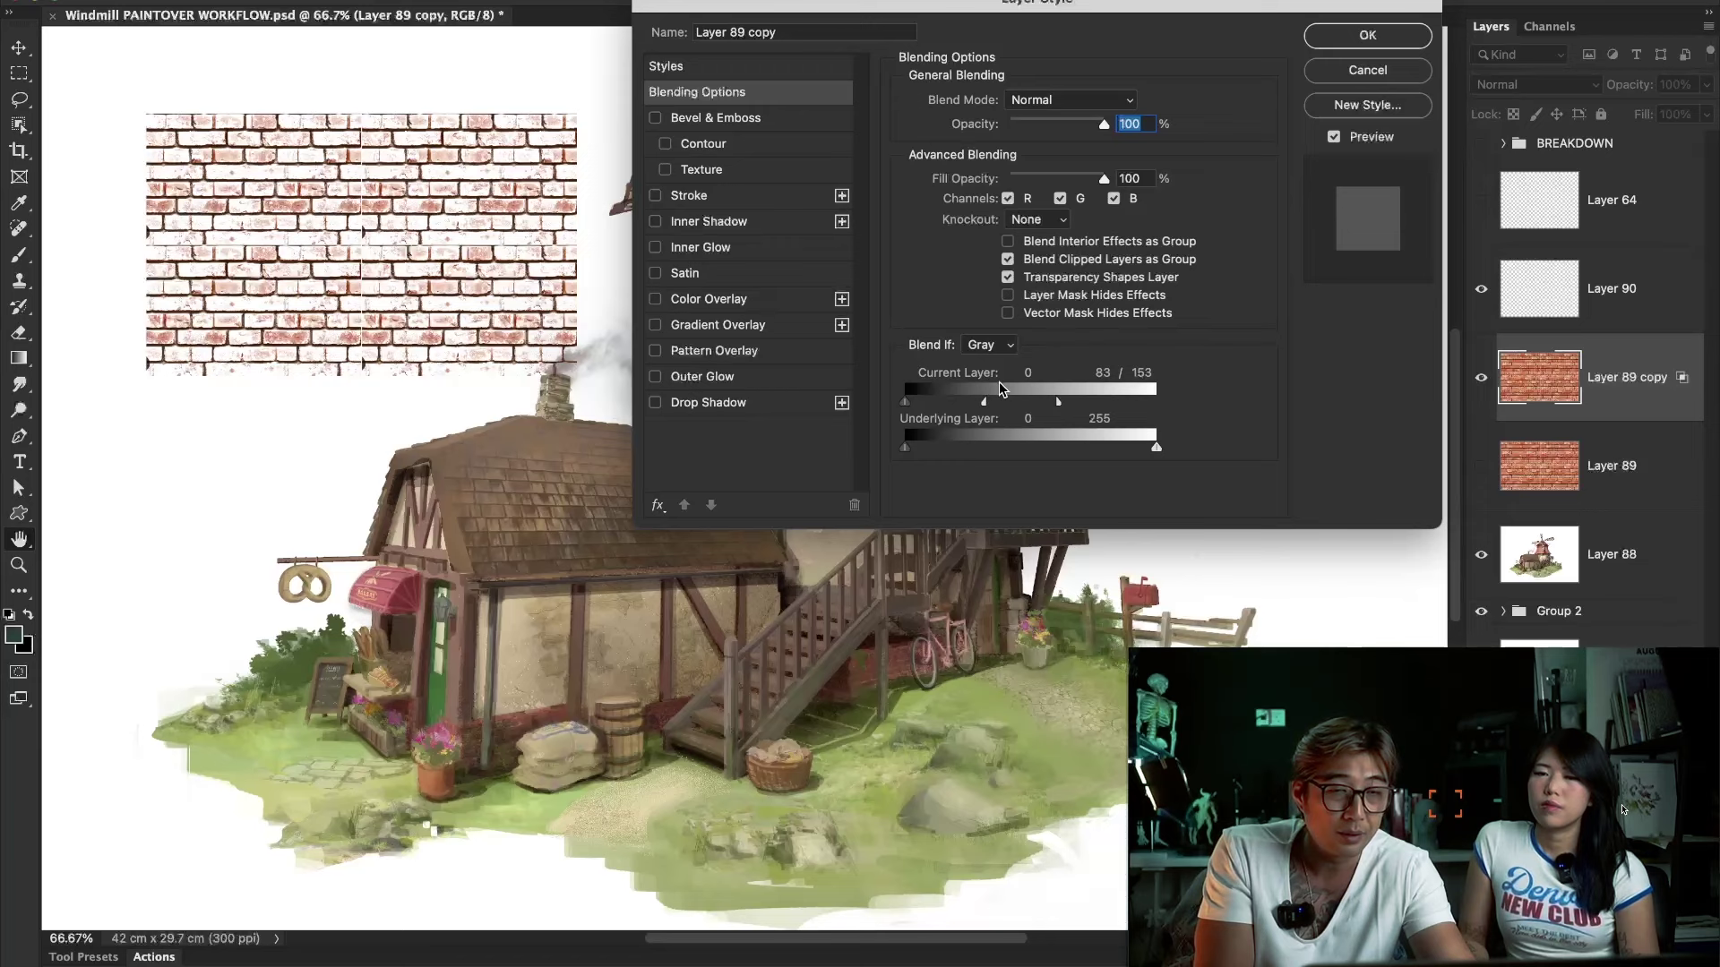
key(super+z)
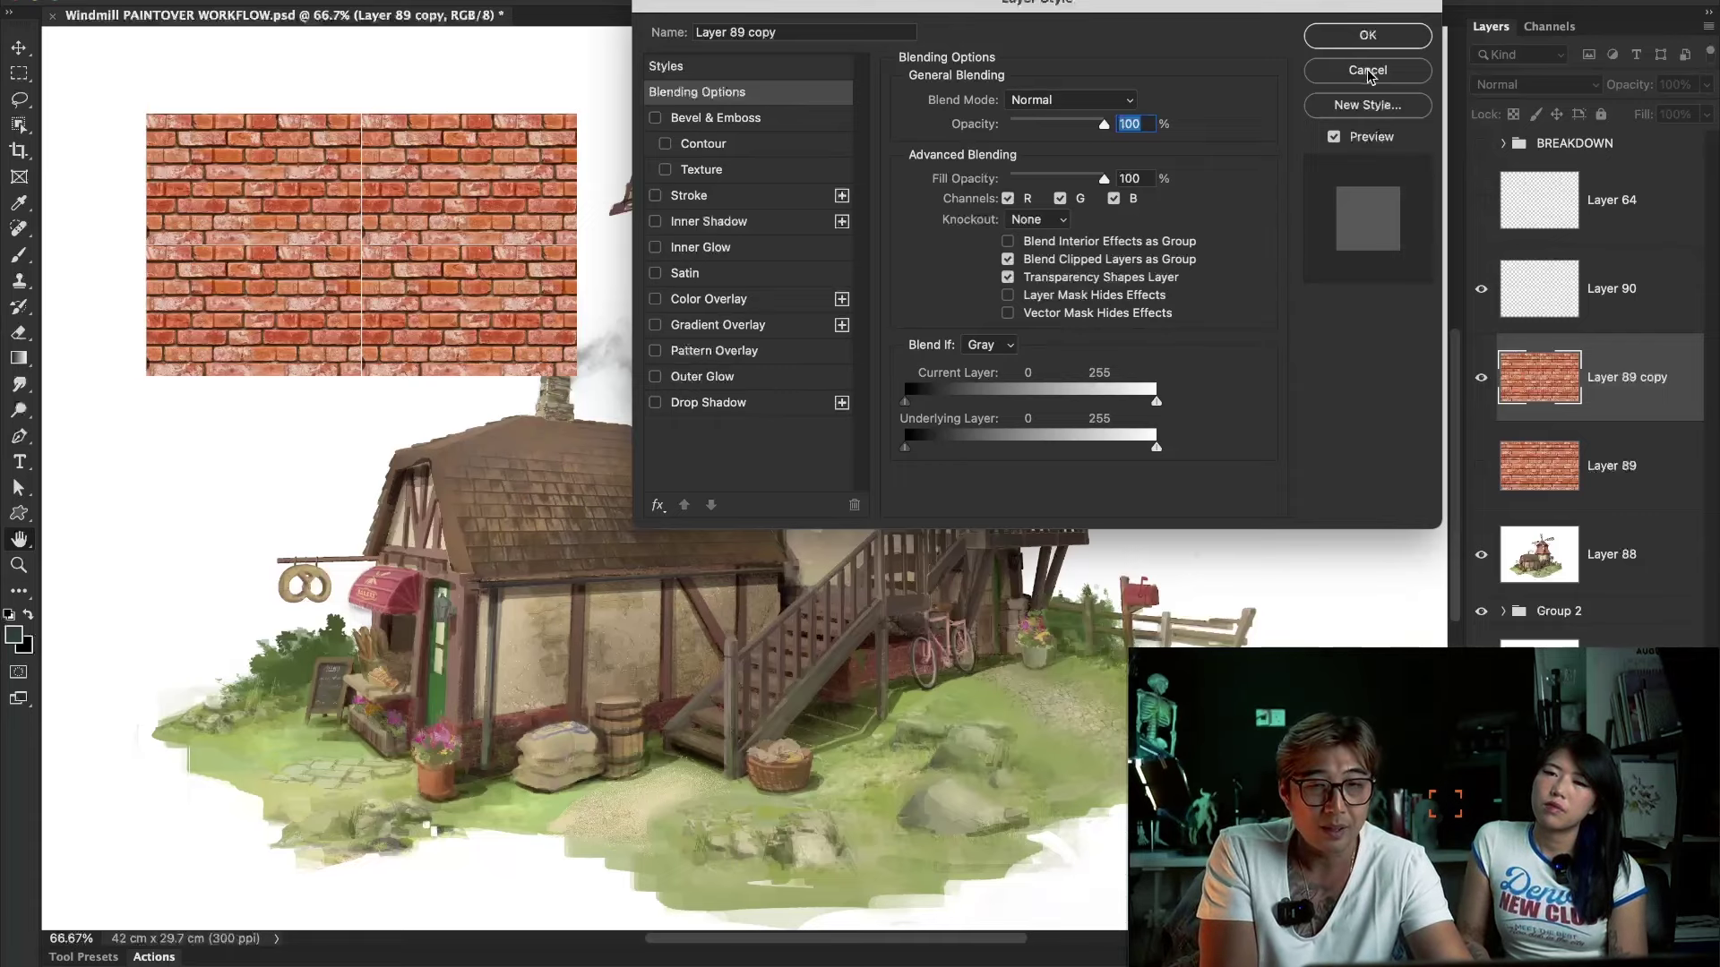
click(1339, 74)
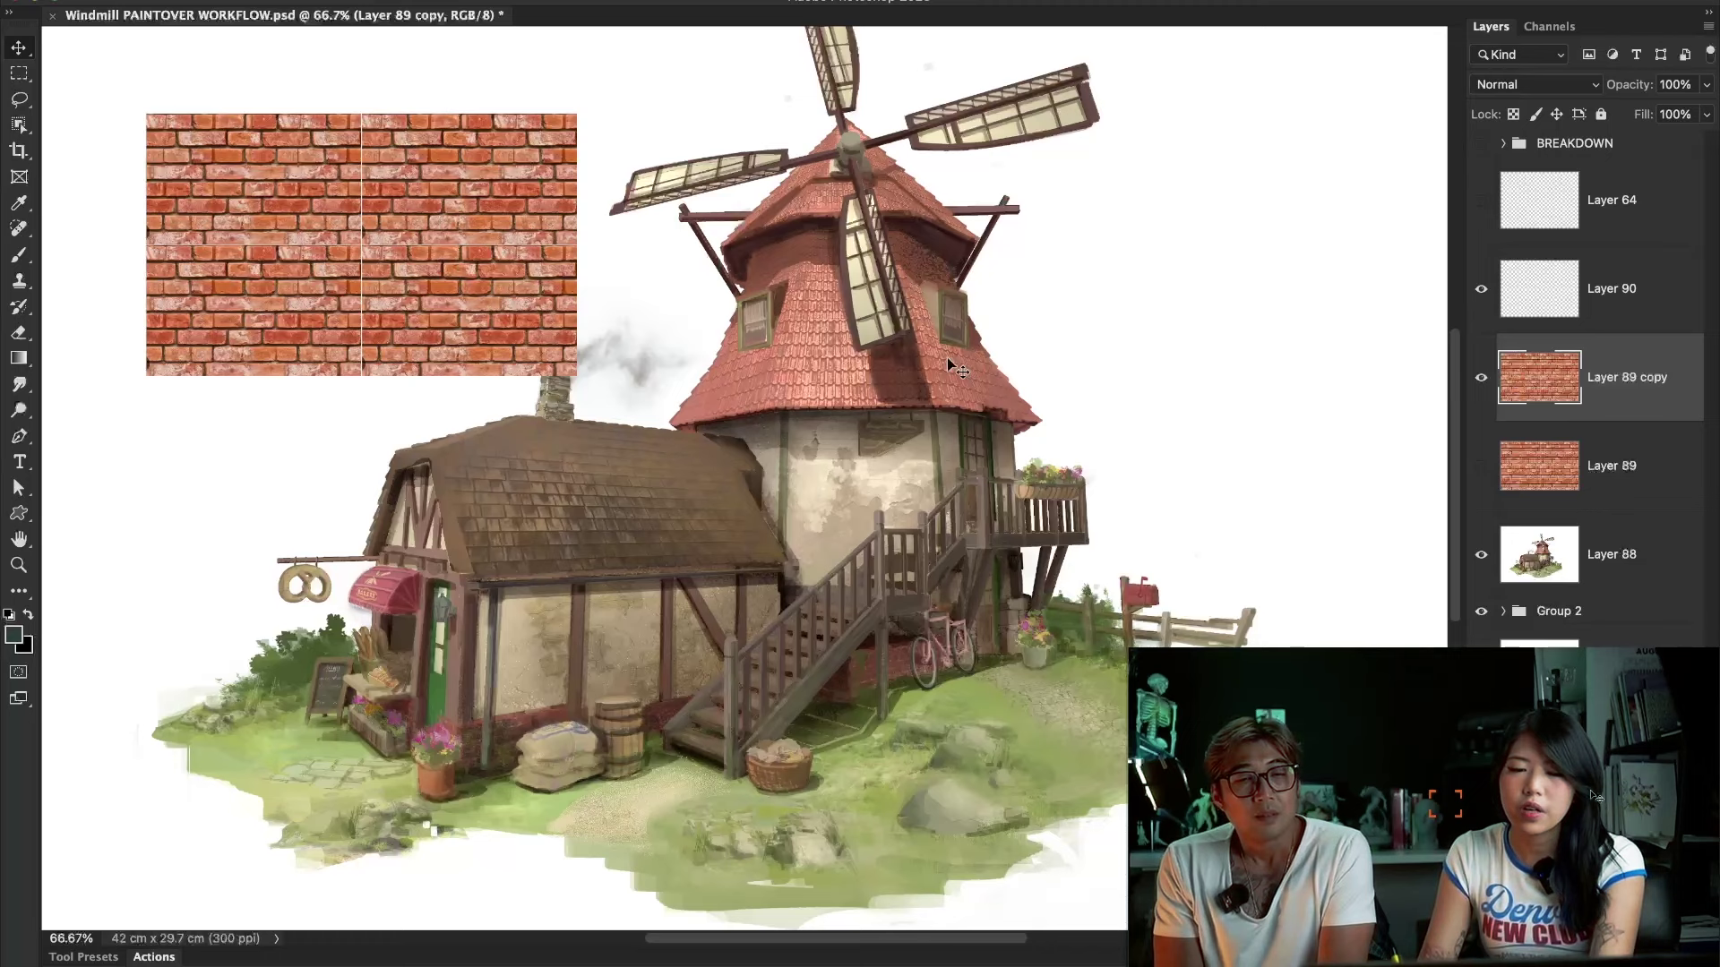
Move the brick copy onto the cottage, desaturate it, and distort its corners to the wall's perspective.
drag(438, 240, 770, 714)
key(ctrl+shift+u)
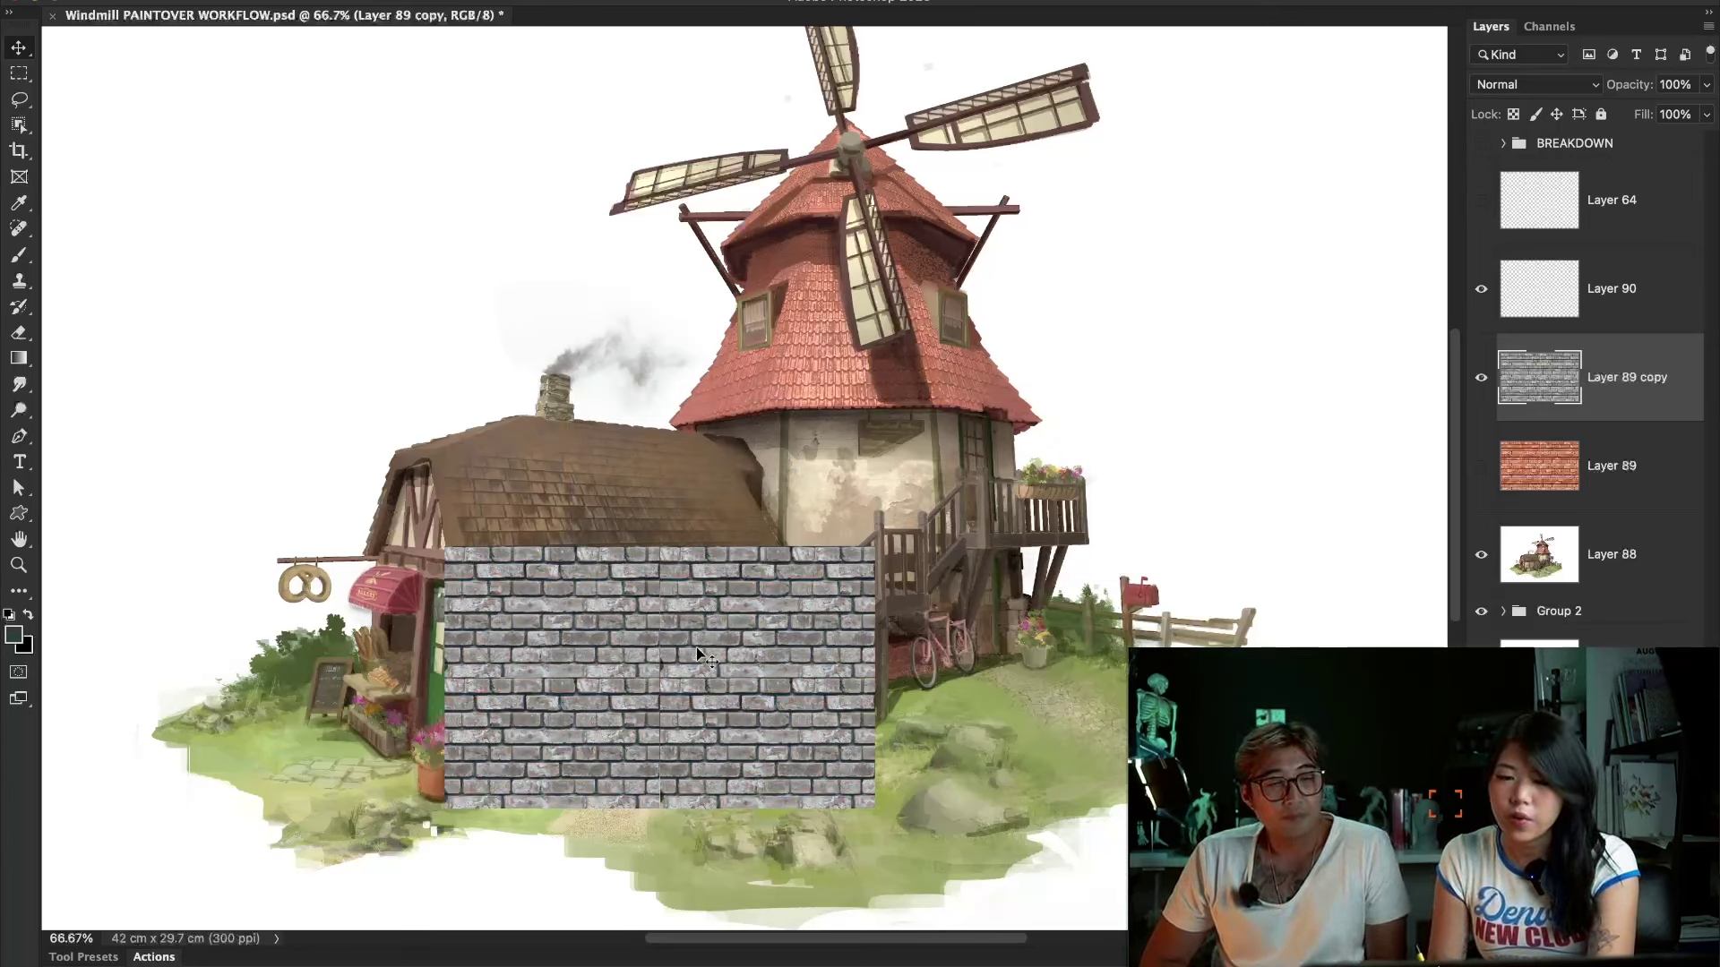
key(ctrl+t)
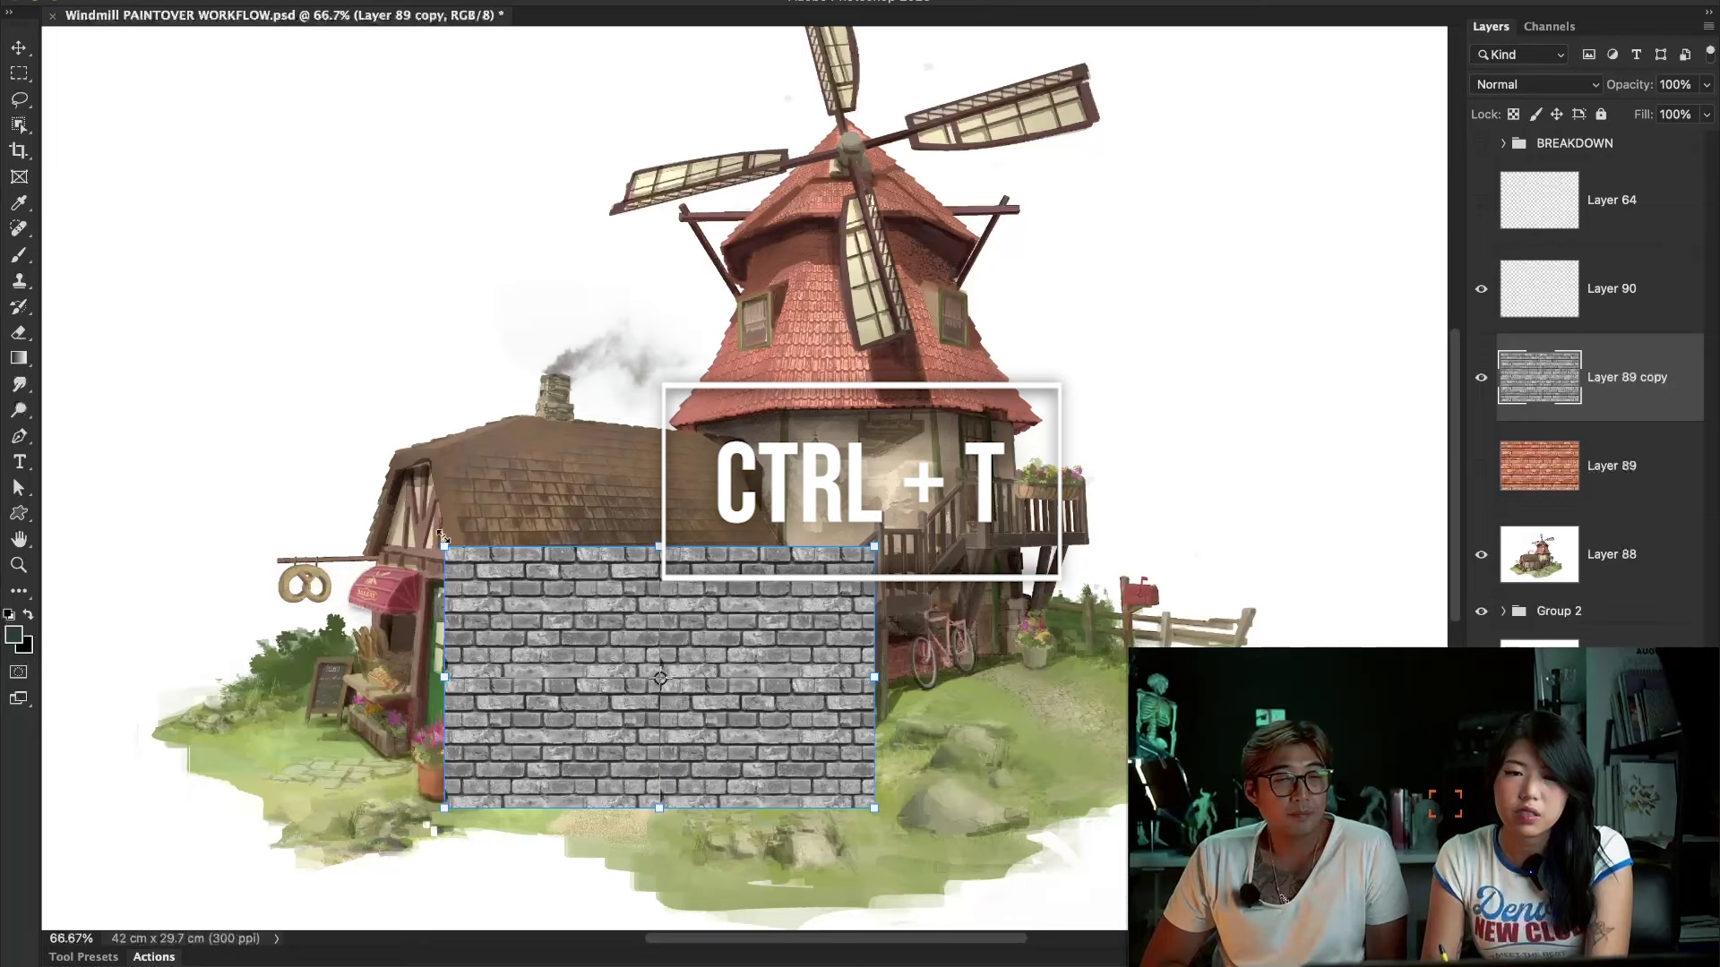
drag(445, 547, 475, 580)
drag(445, 808, 472, 786)
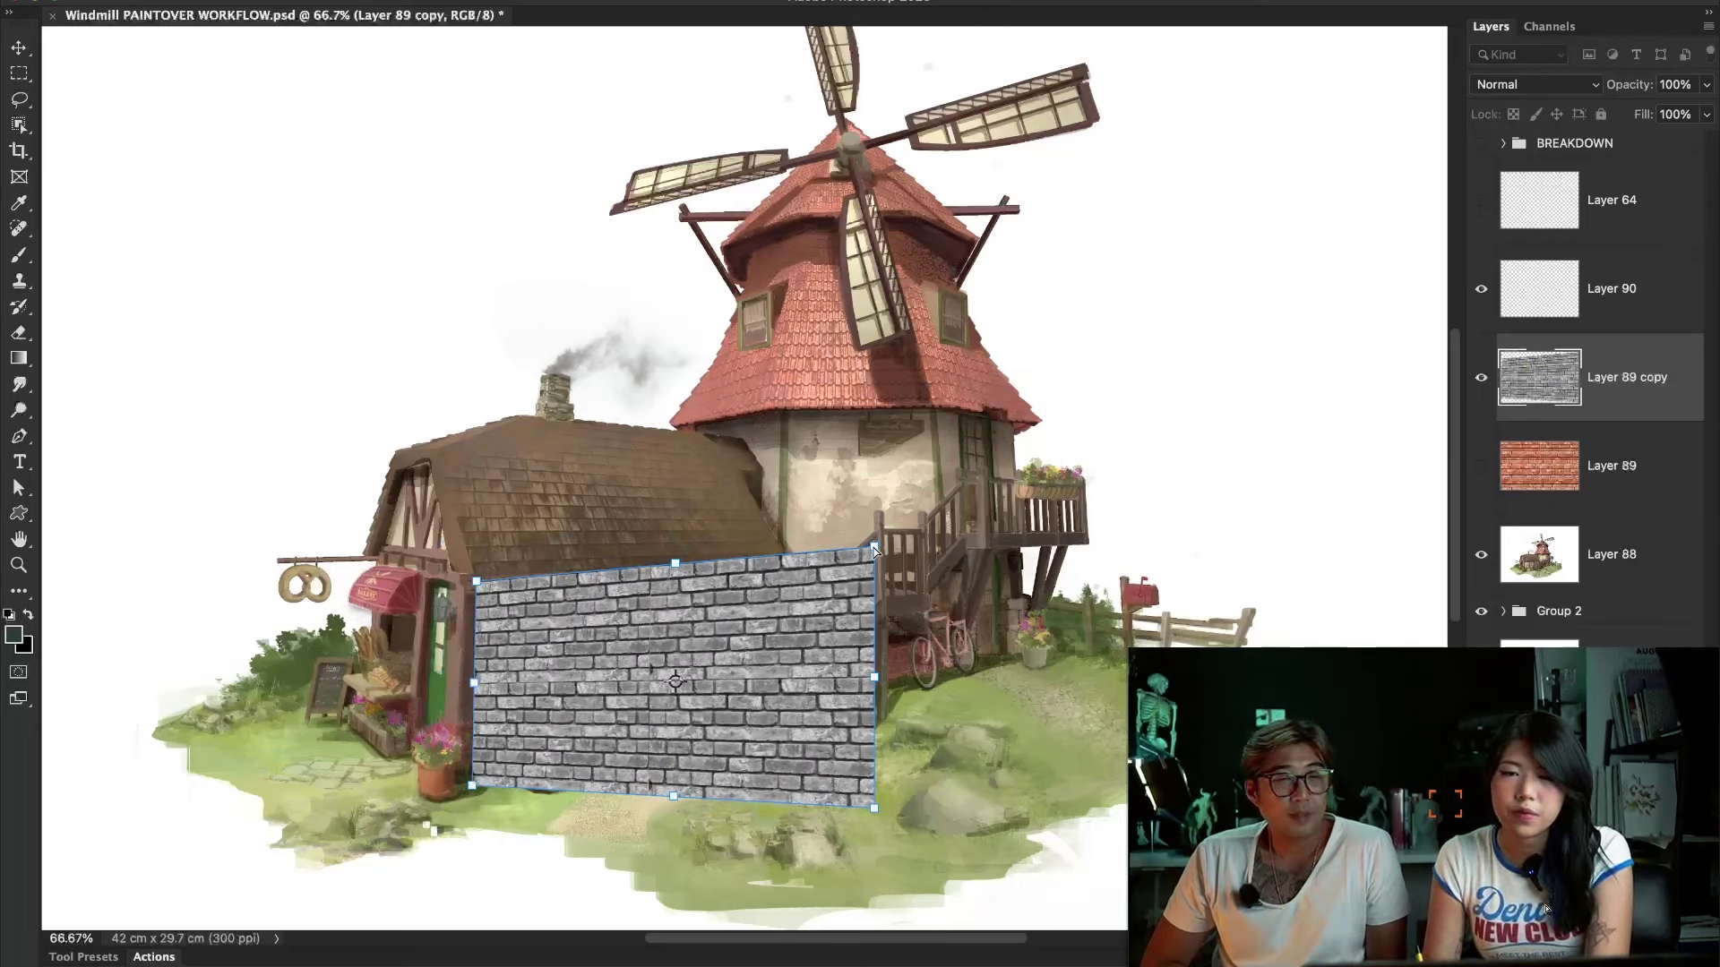
drag(874, 550, 786, 570)
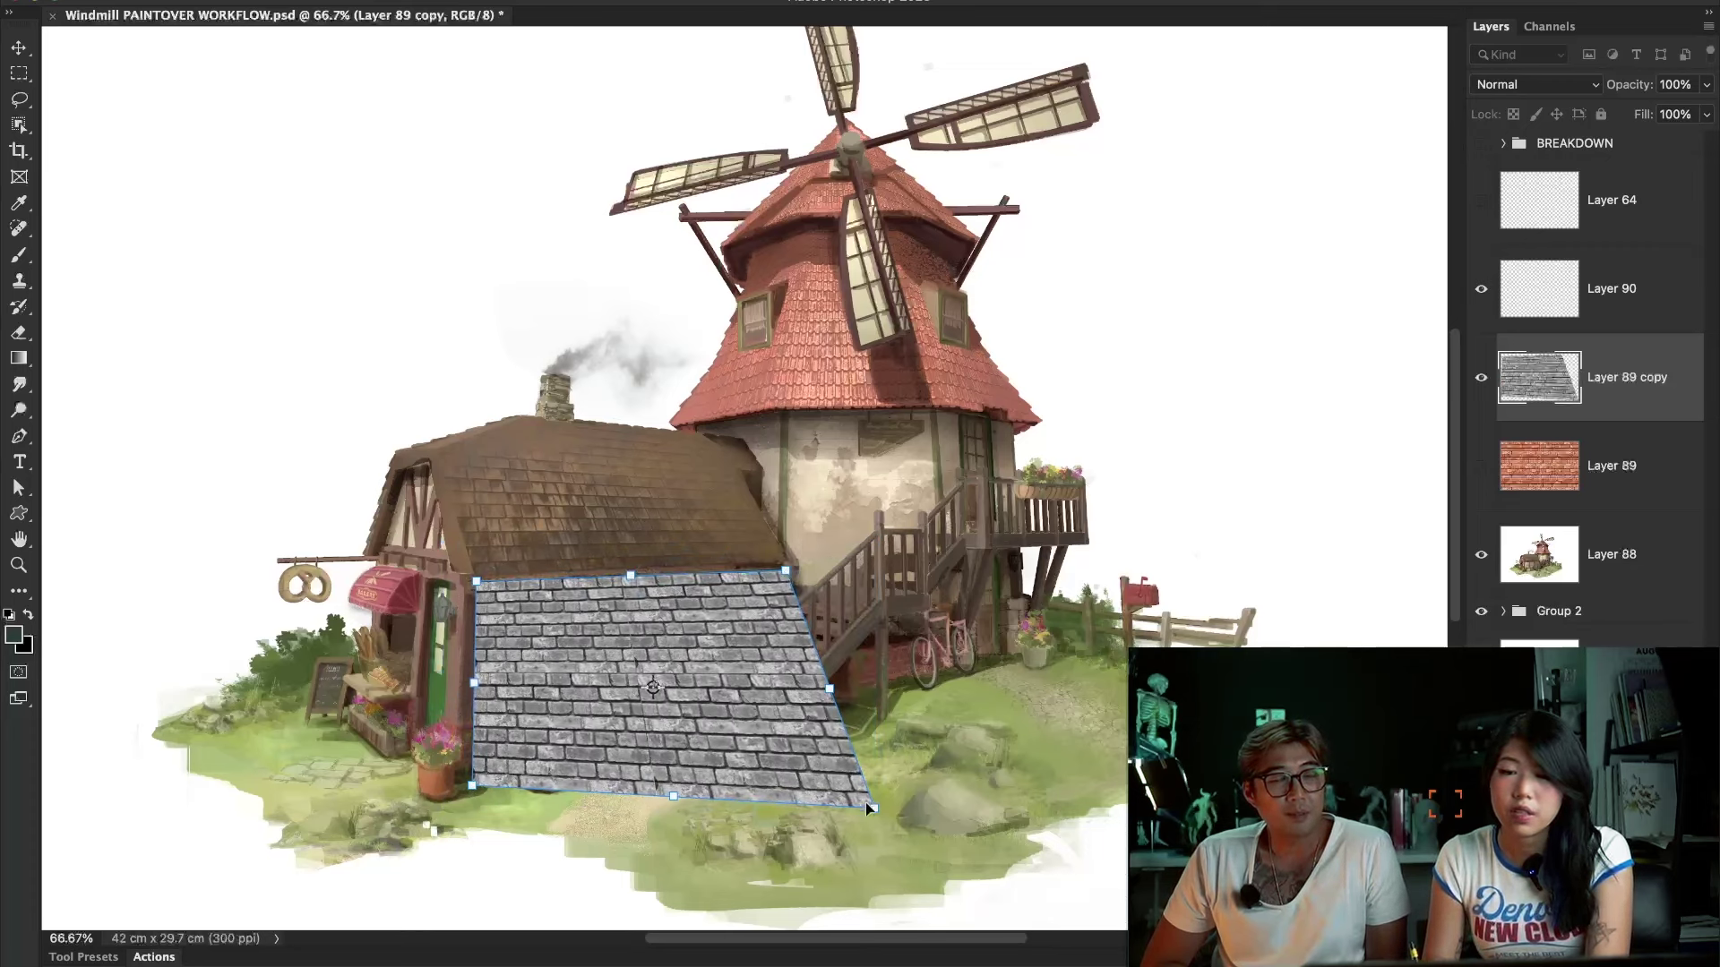
drag(866, 802, 784, 697)
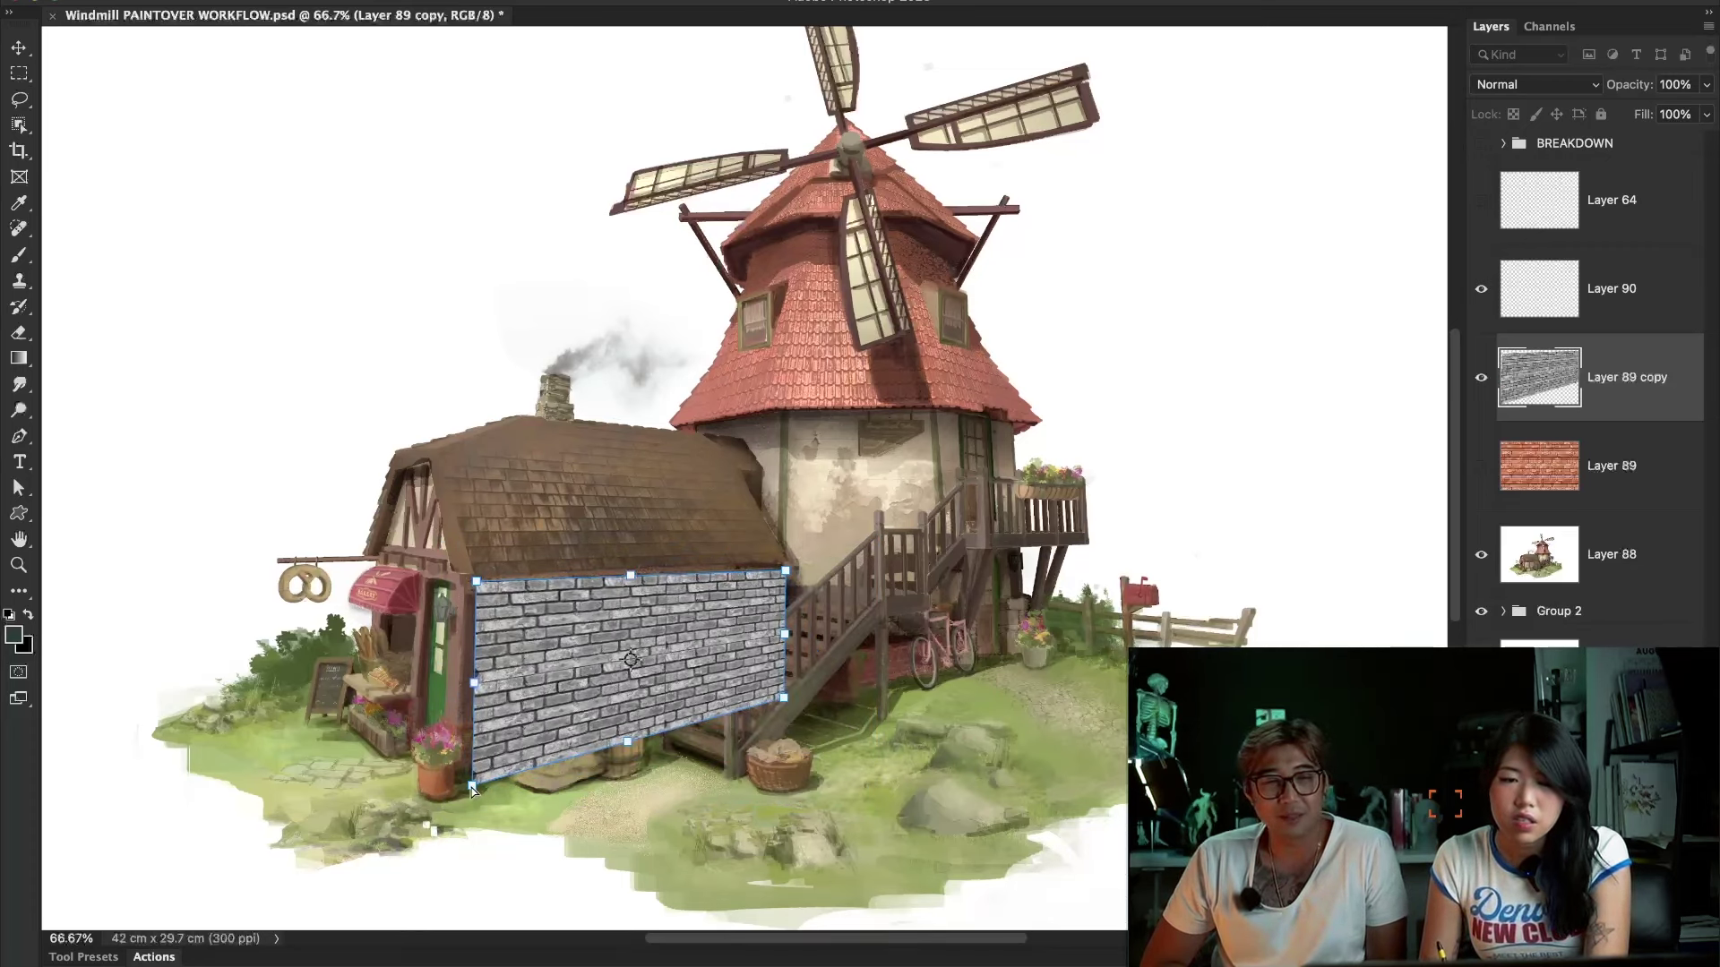
drag(472, 788, 470, 777)
key(Return)
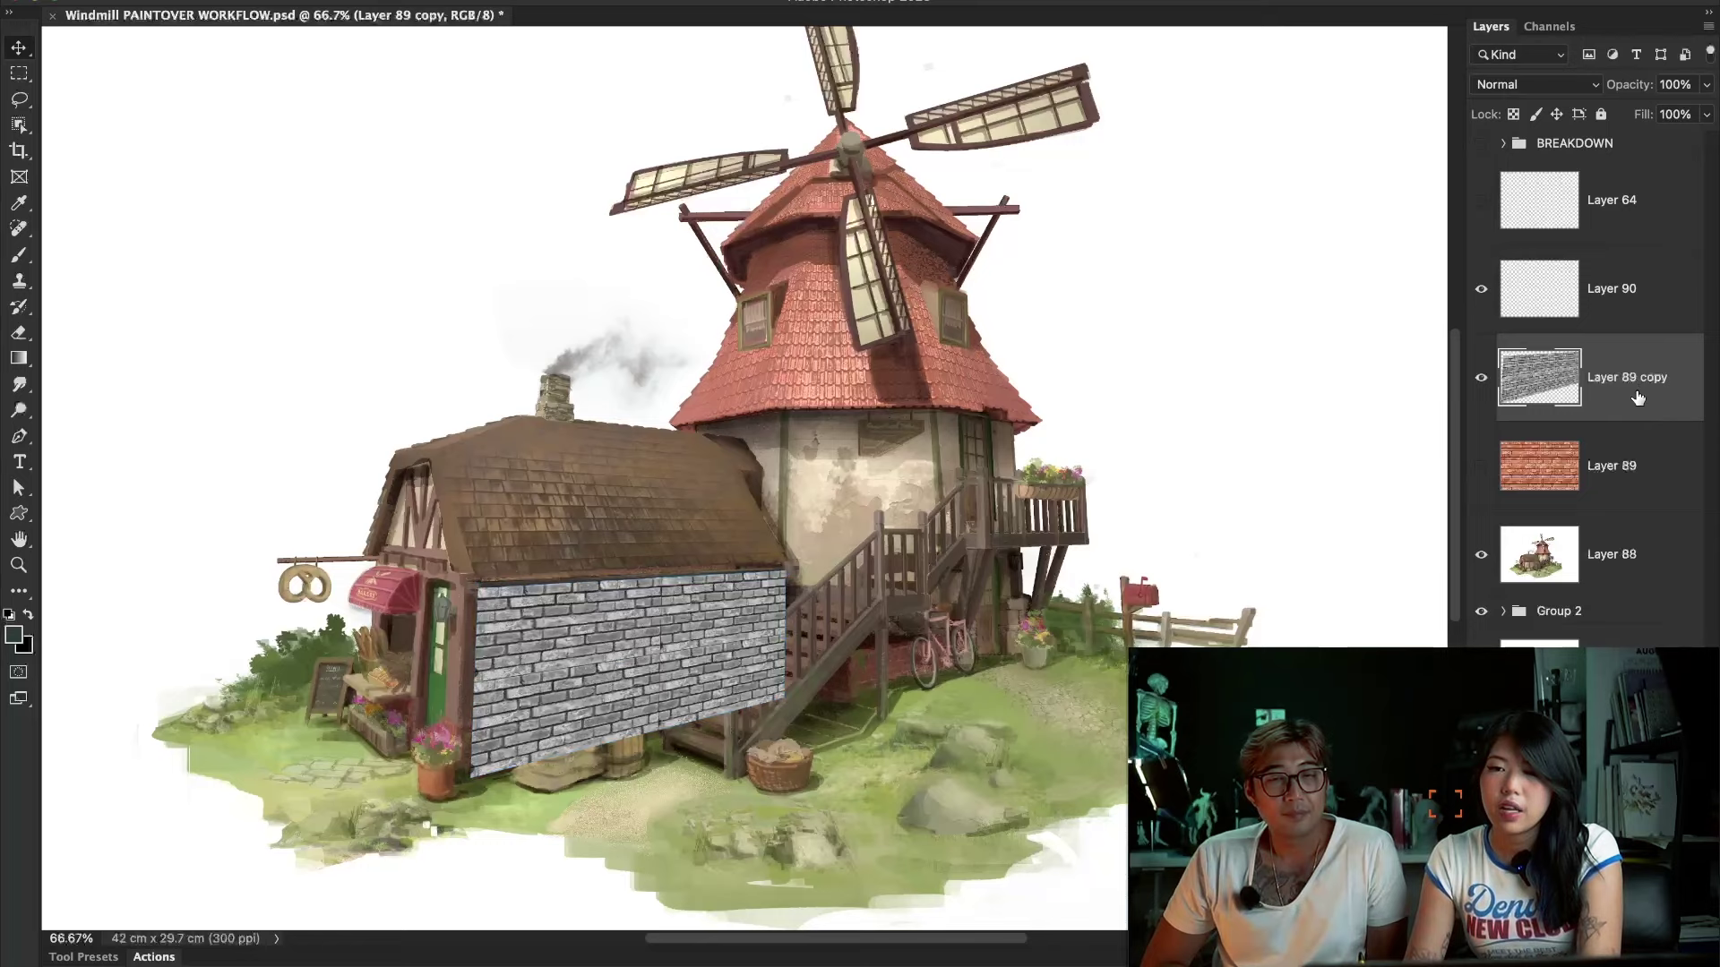
Split the brick layer's Current Layer white Blend If slider to about 83/126 for a soft fade.
double_click(1634, 399)
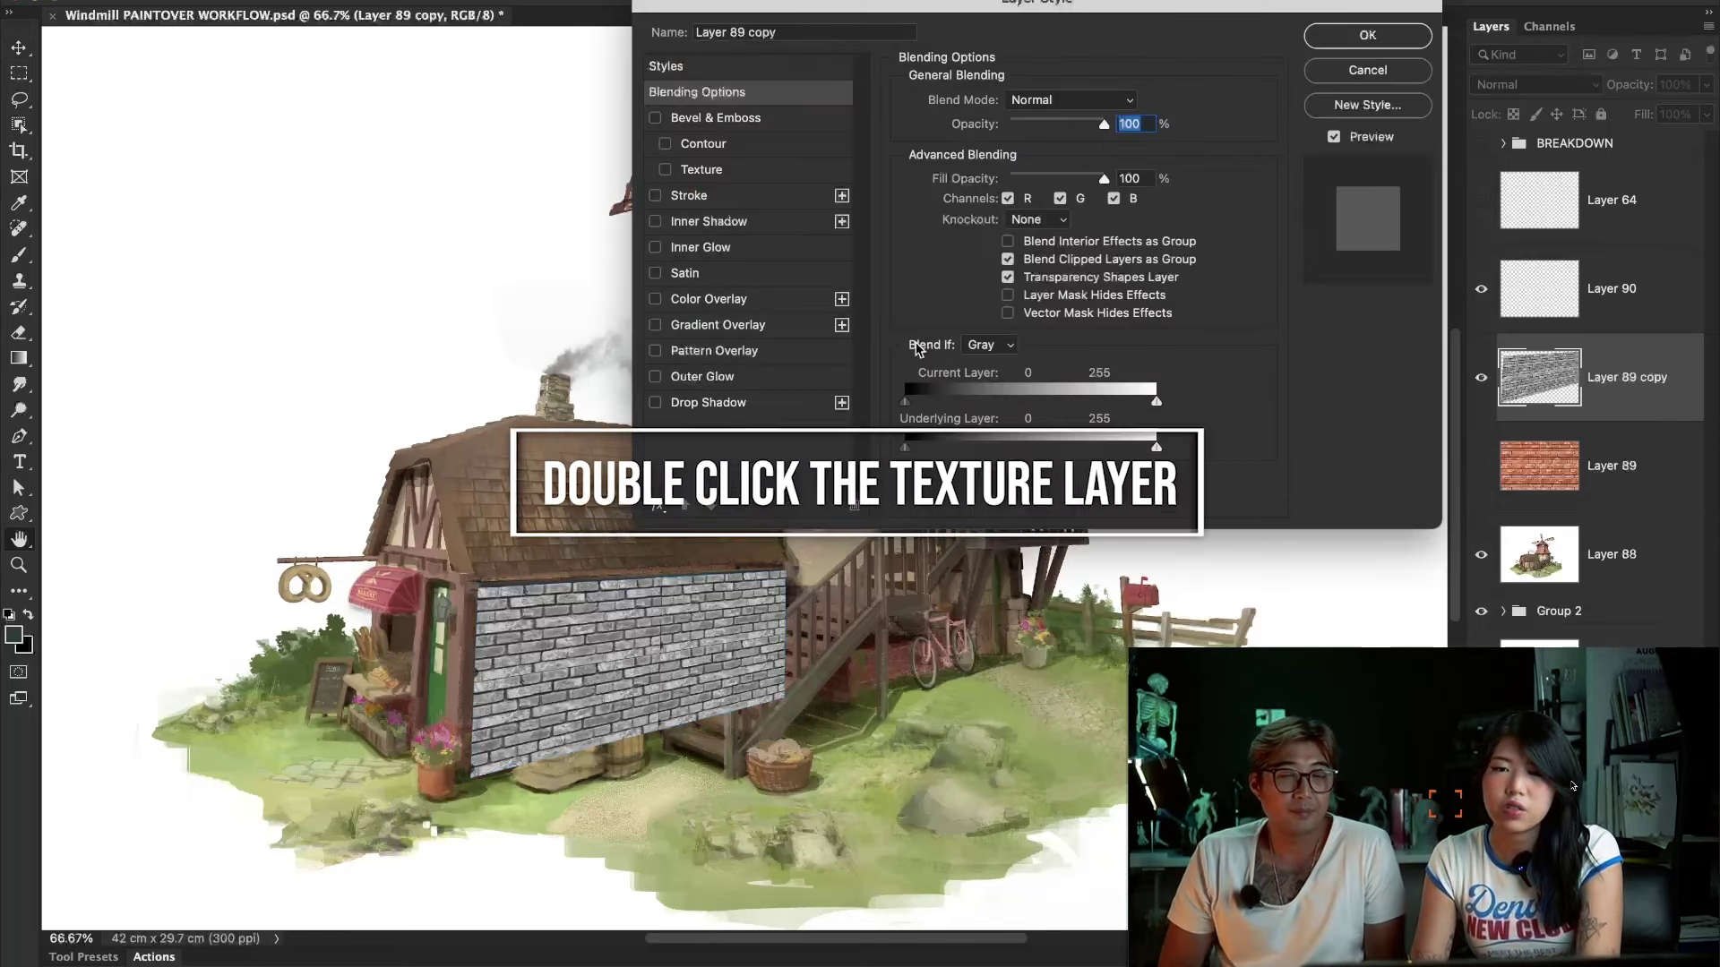
drag(986, 5, 1182, 104)
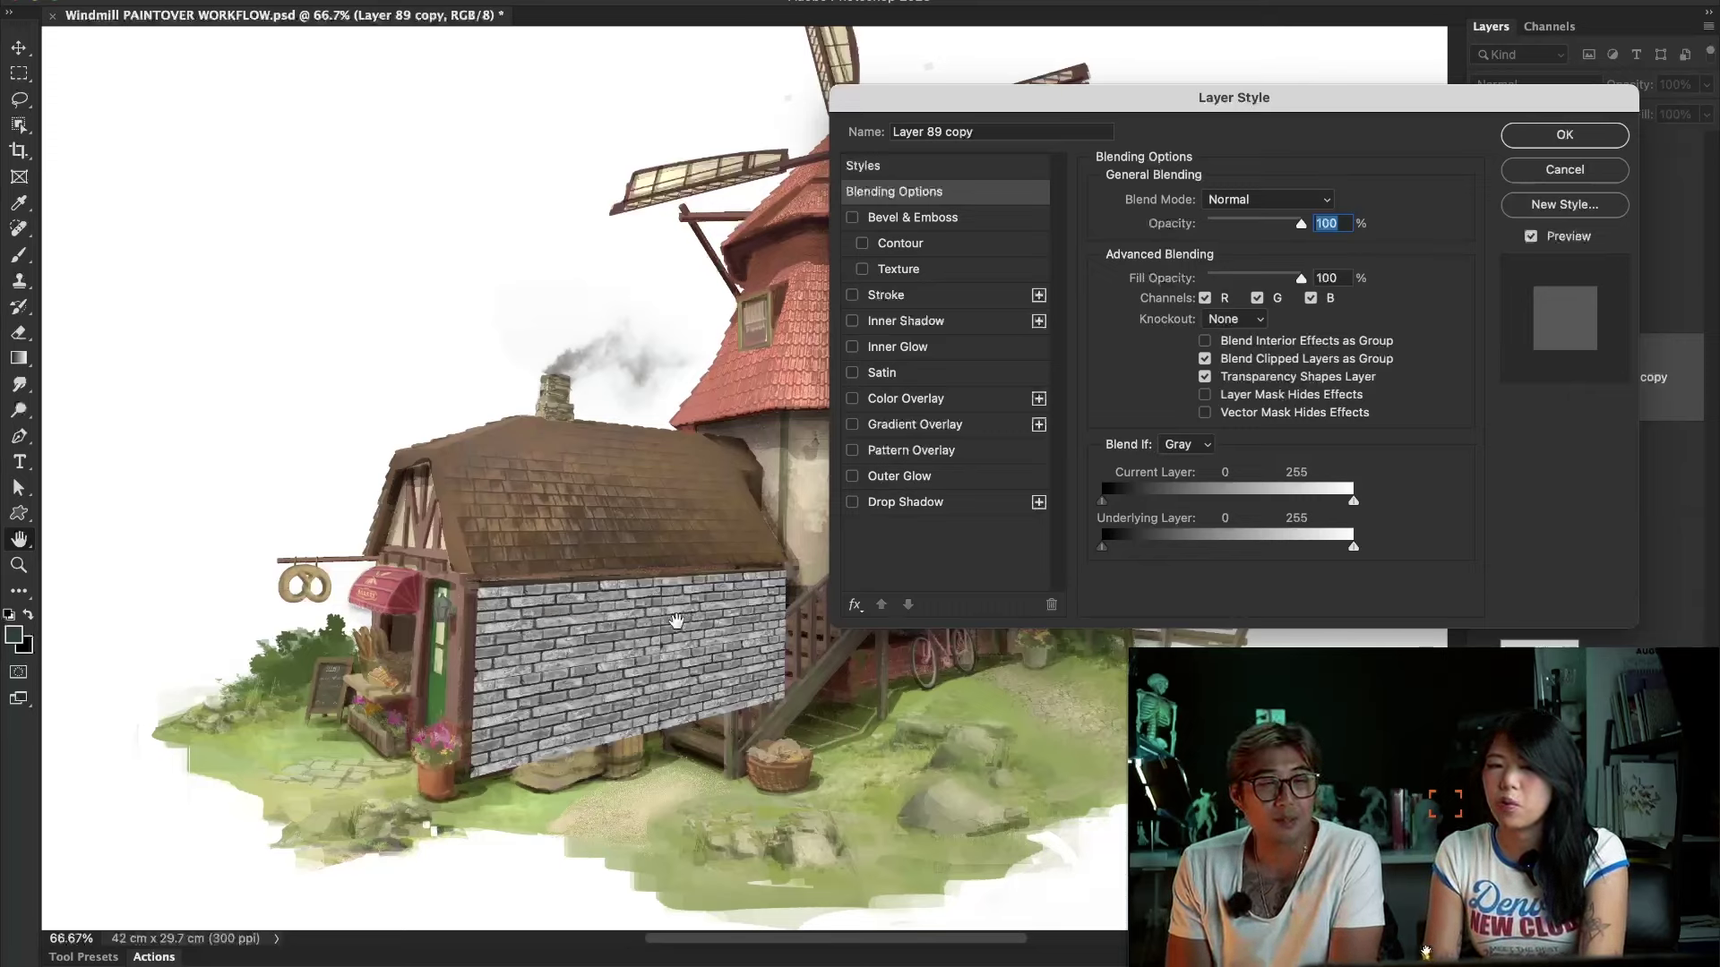
drag(1353, 501, 1199, 526)
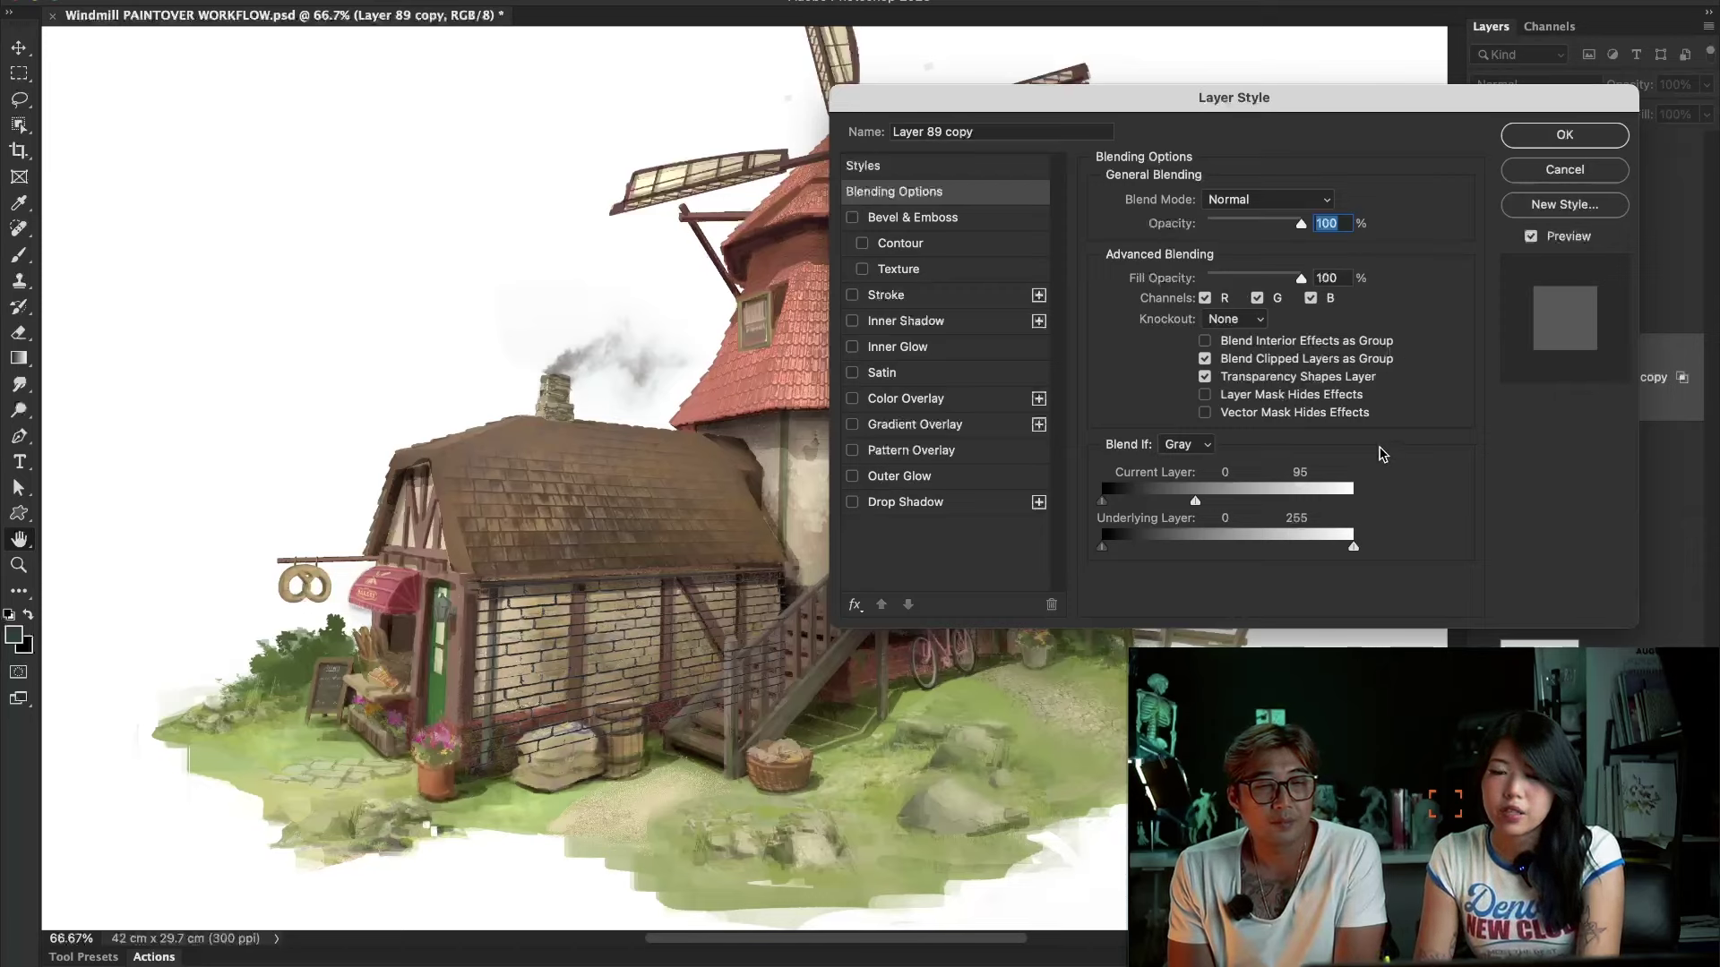
drag(1194, 500, 1166, 509)
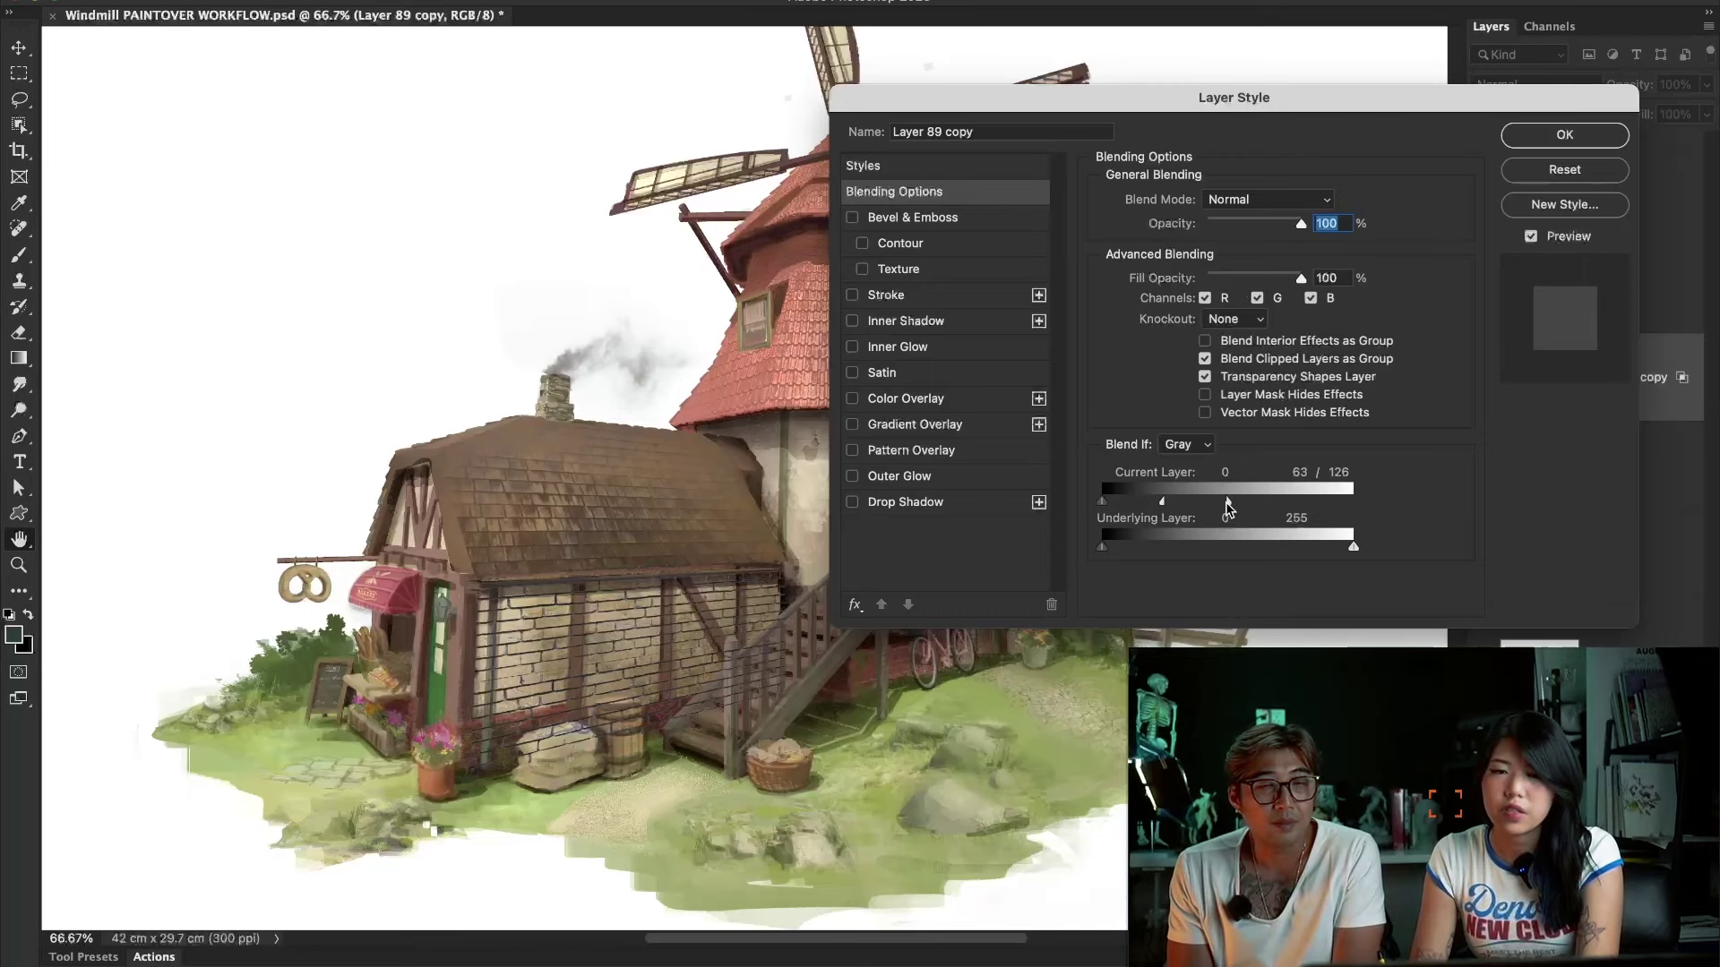
click(1607, 136)
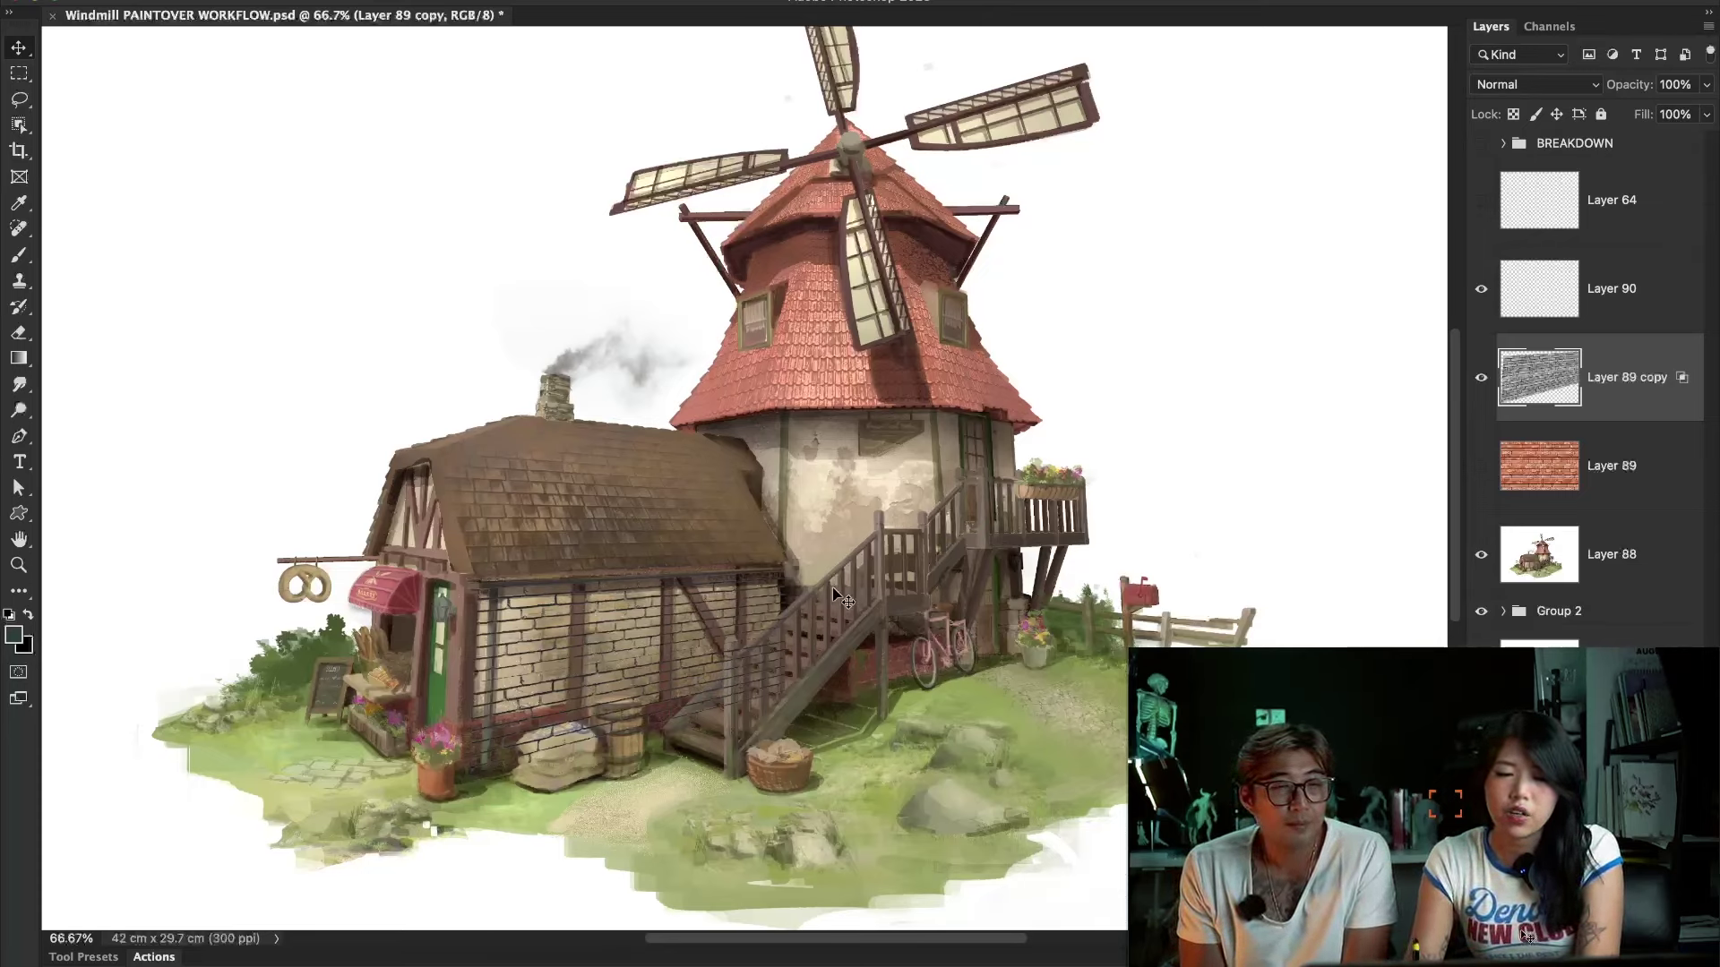
Colorize the brick copy with Hue/Saturation at Hue 25, Saturation +50, Lightness -9.
key(ctrl+u)
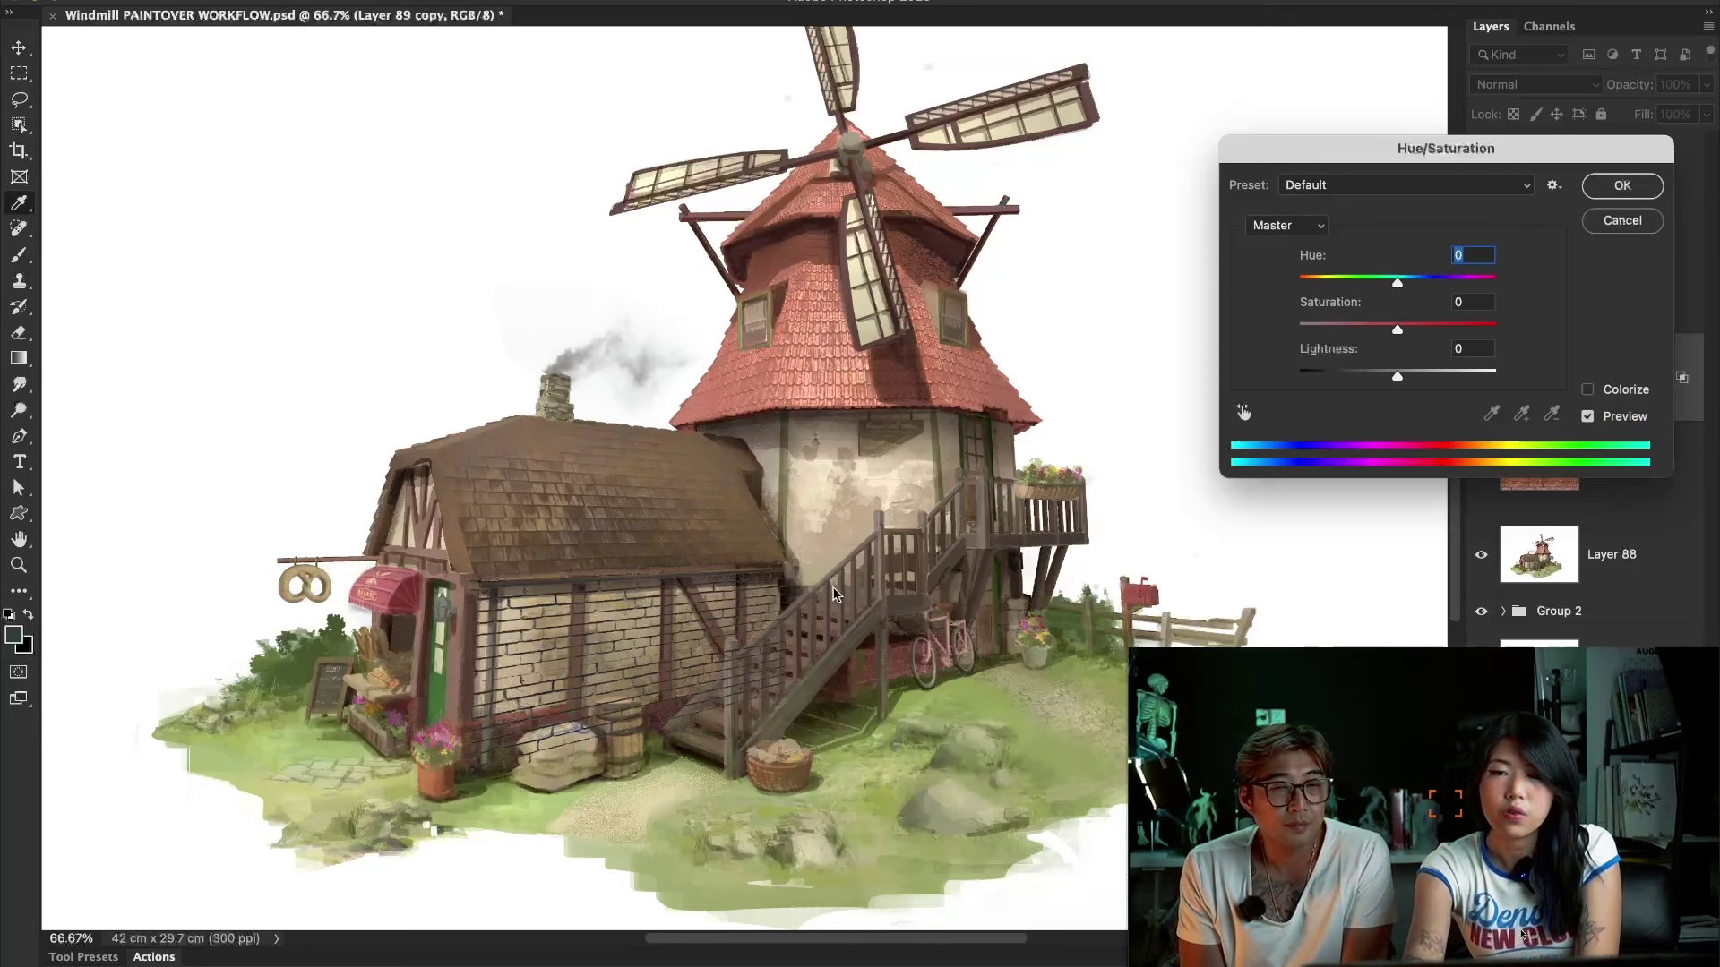
drag(1552, 149, 1362, 209)
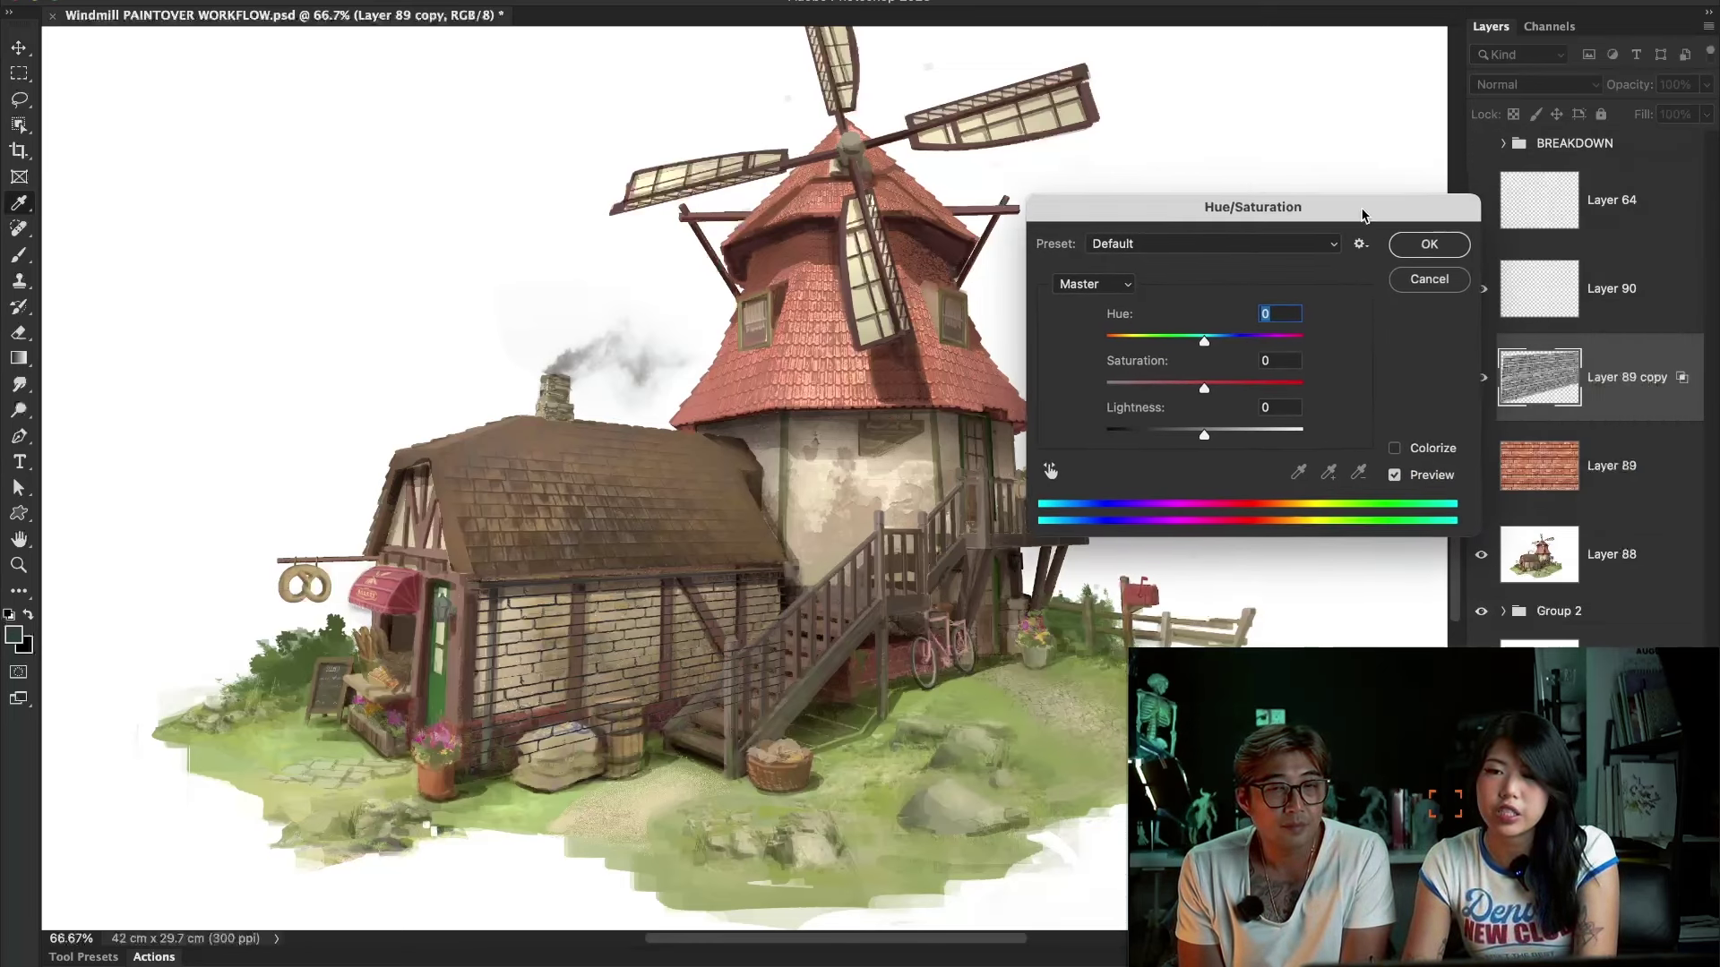
click(1436, 451)
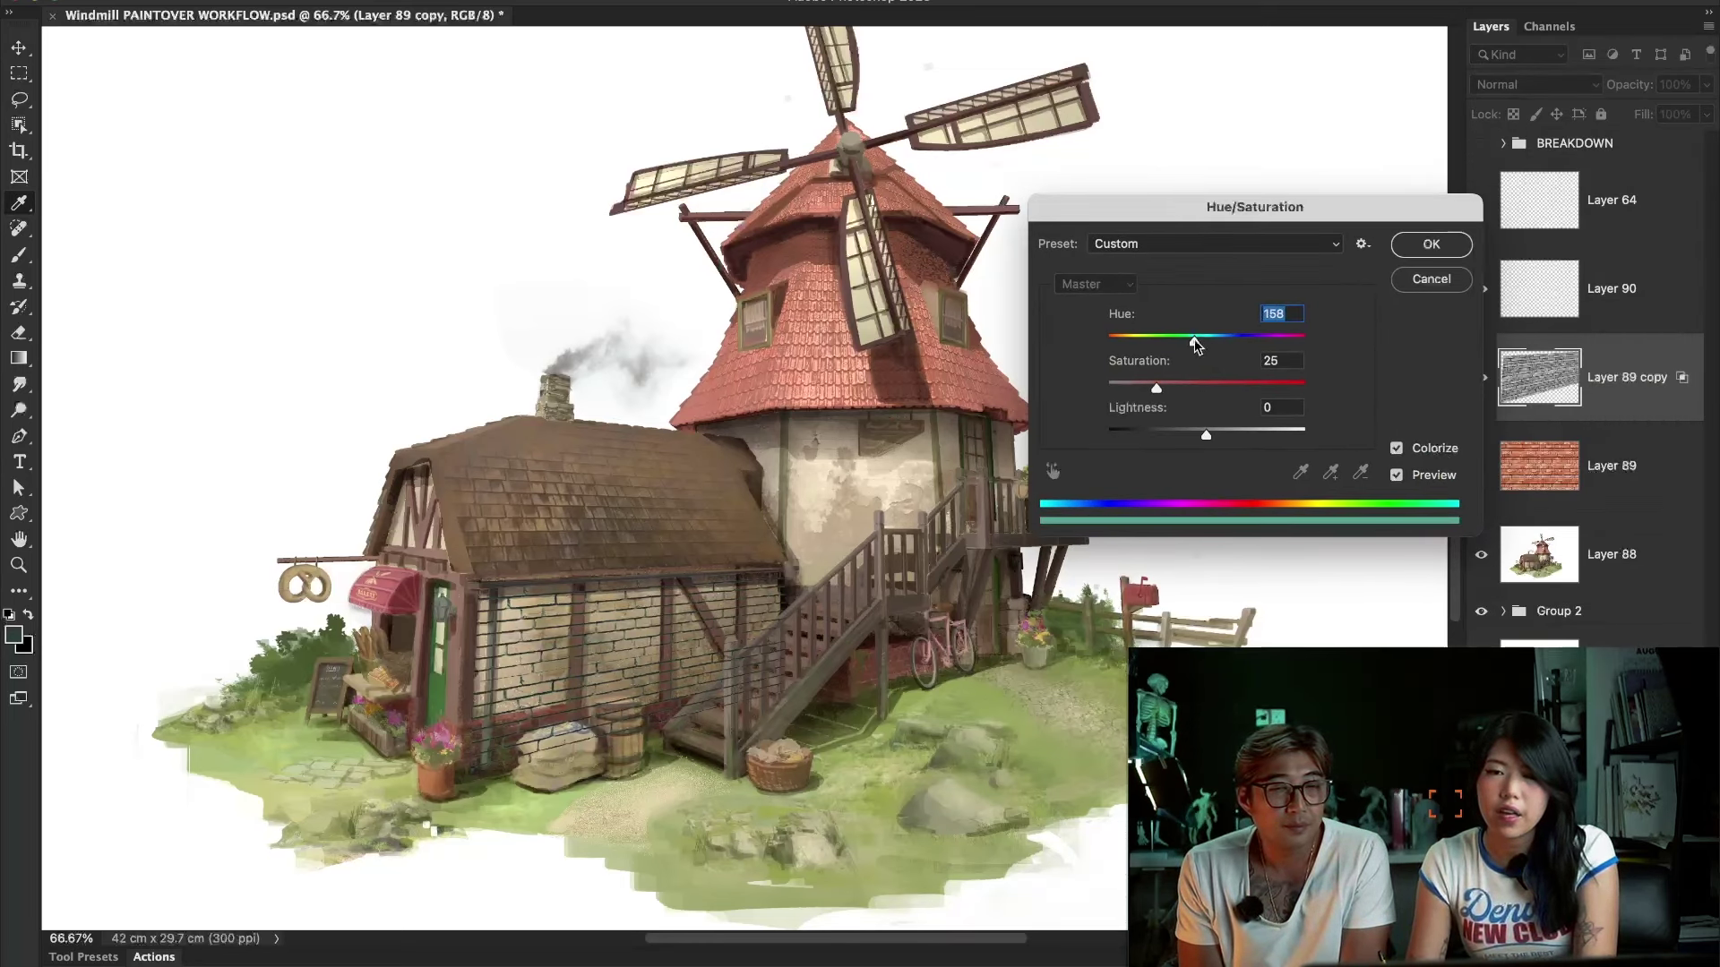
drag(1195, 346, 1126, 355)
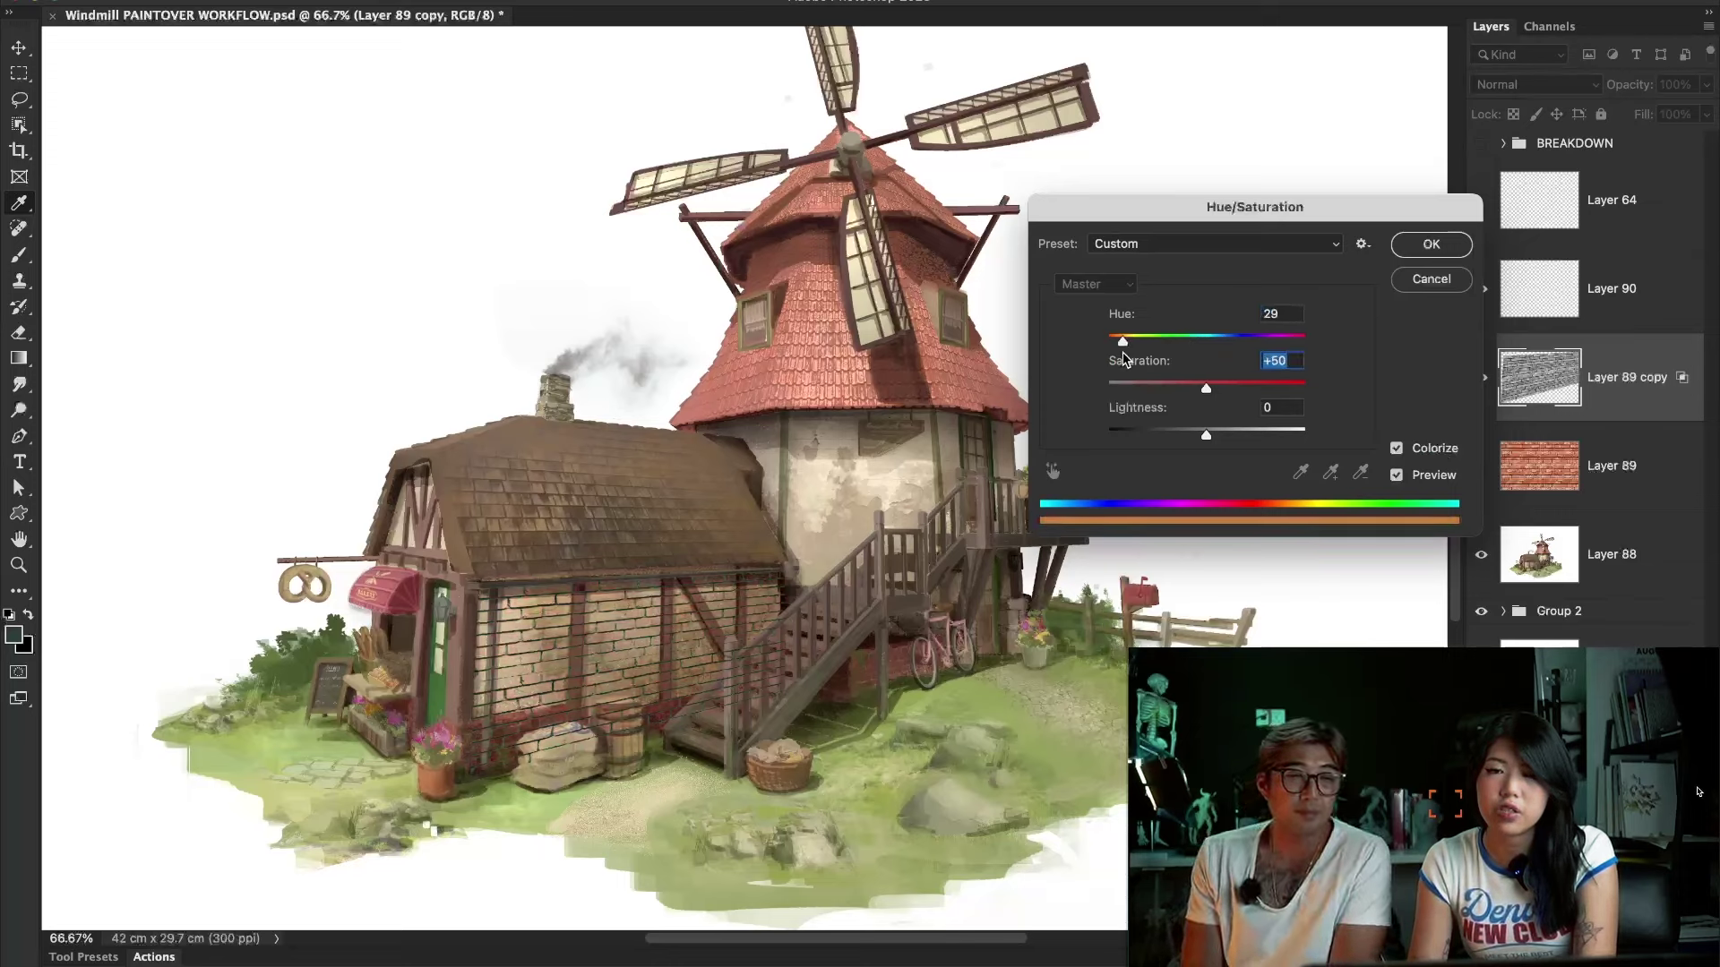
drag(1207, 434, 1197, 432)
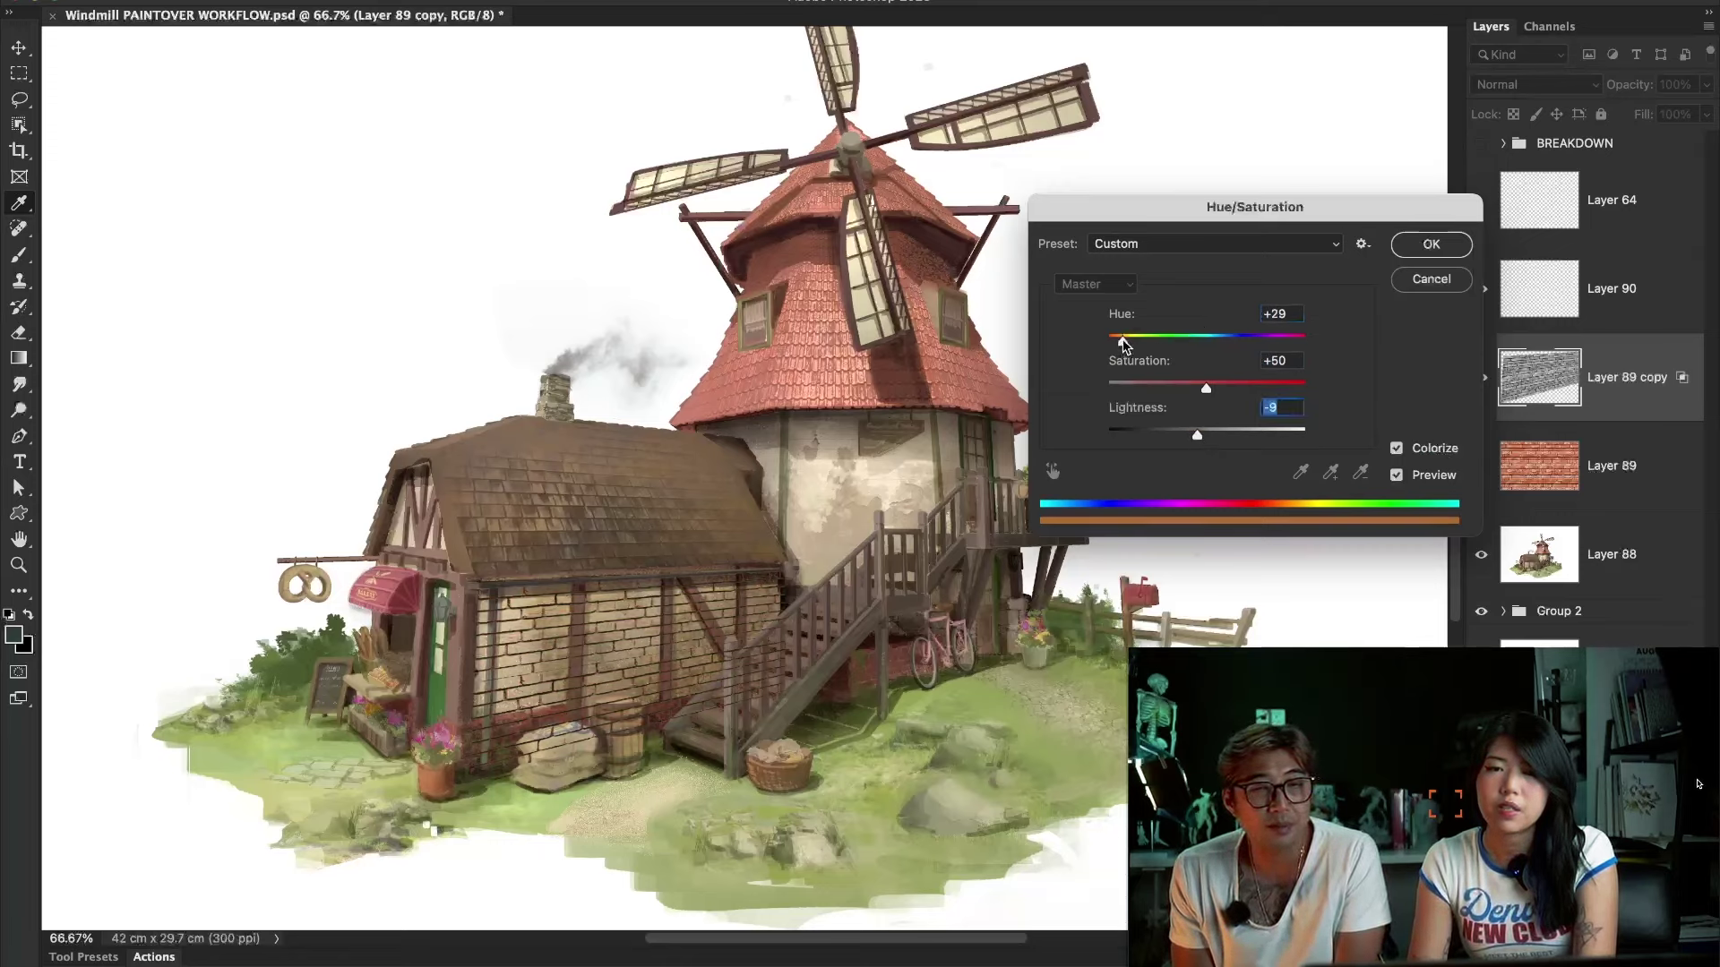
drag(1124, 345, 1119, 346)
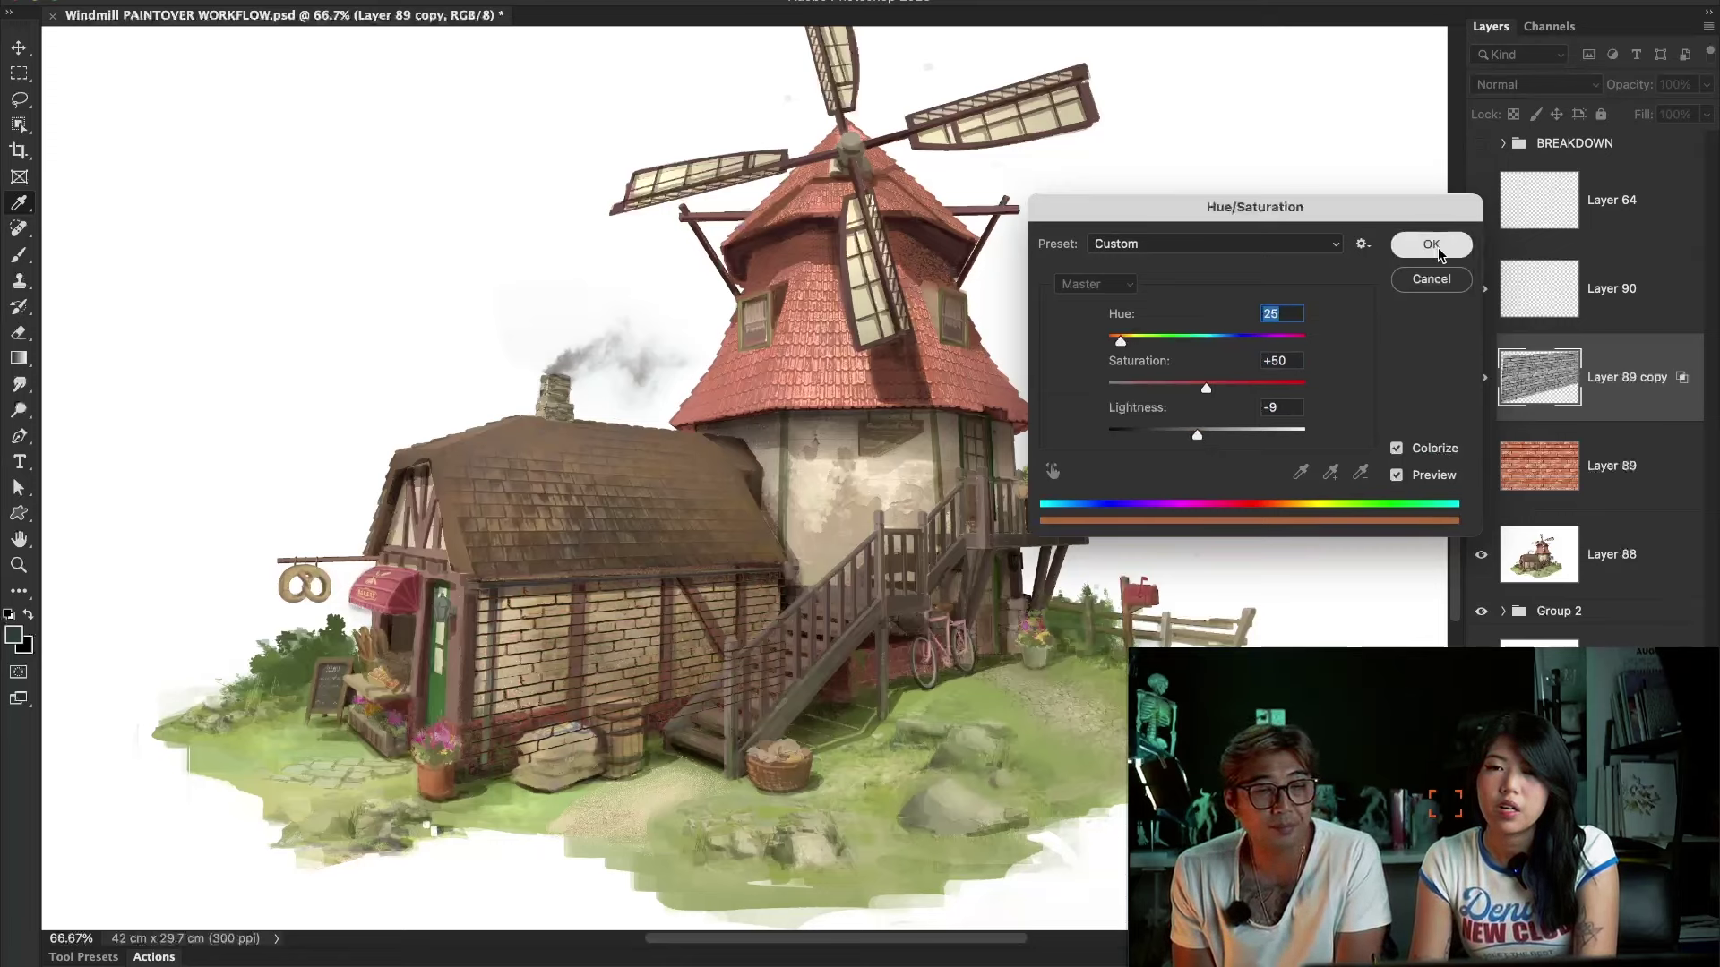
click(1437, 251)
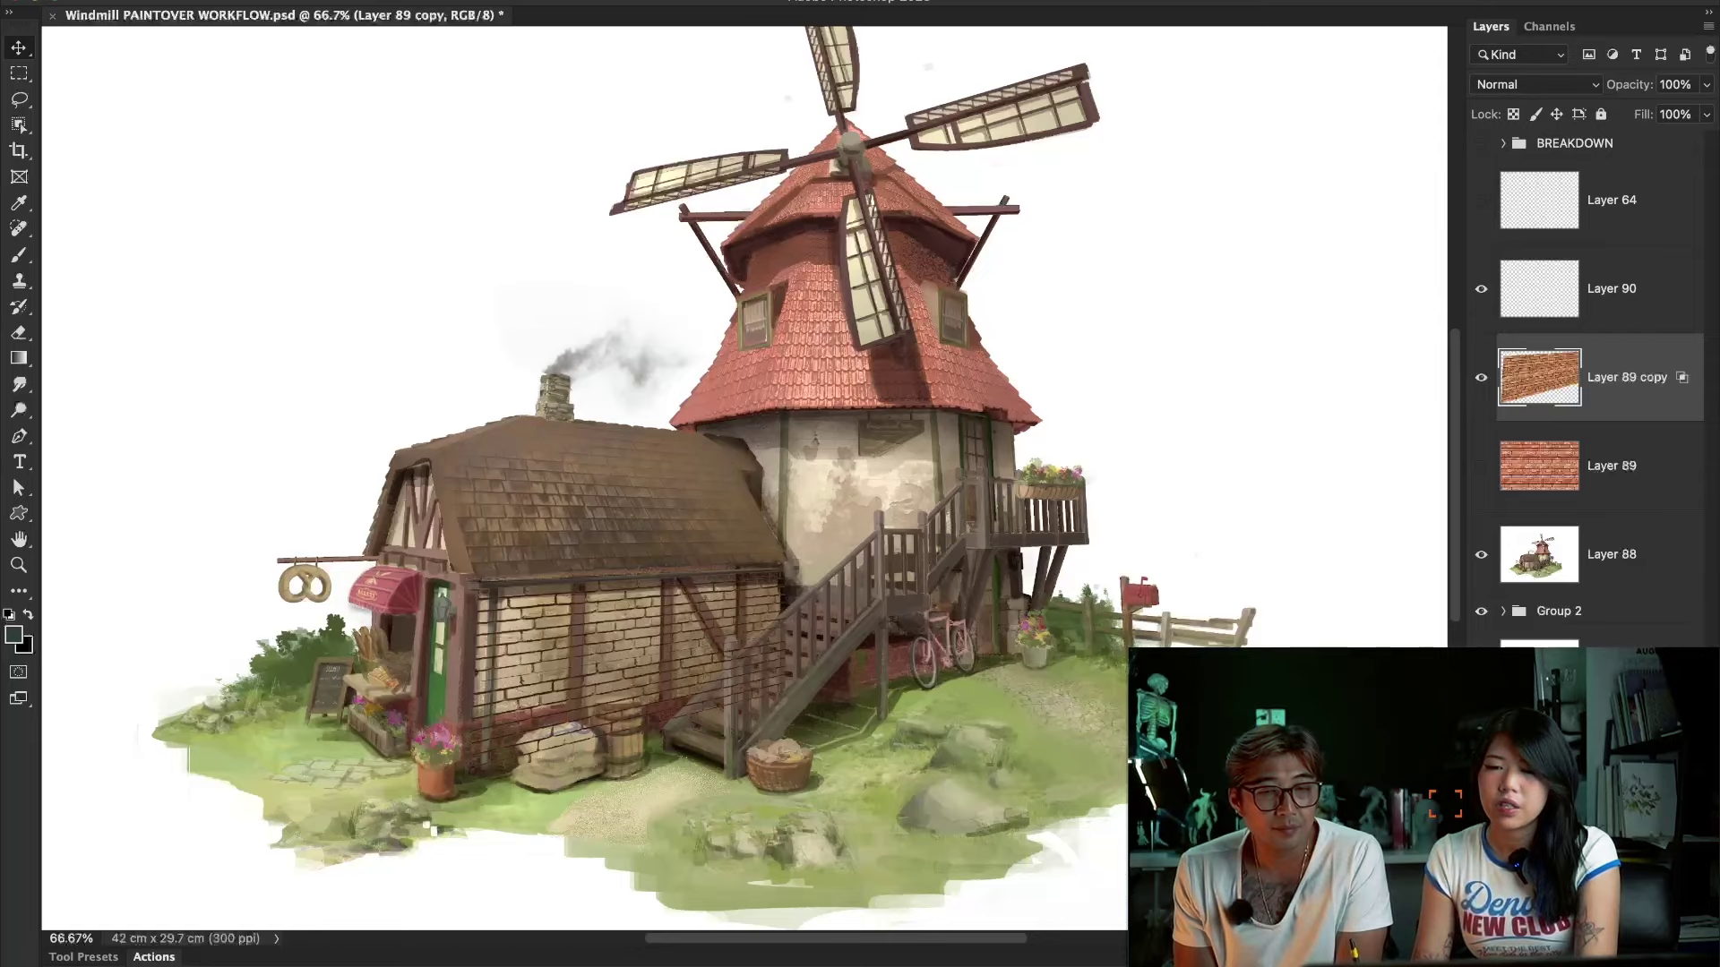
Add a layer mask to the brick copy and fill it black to hide the bricks.
click(1560, 952)
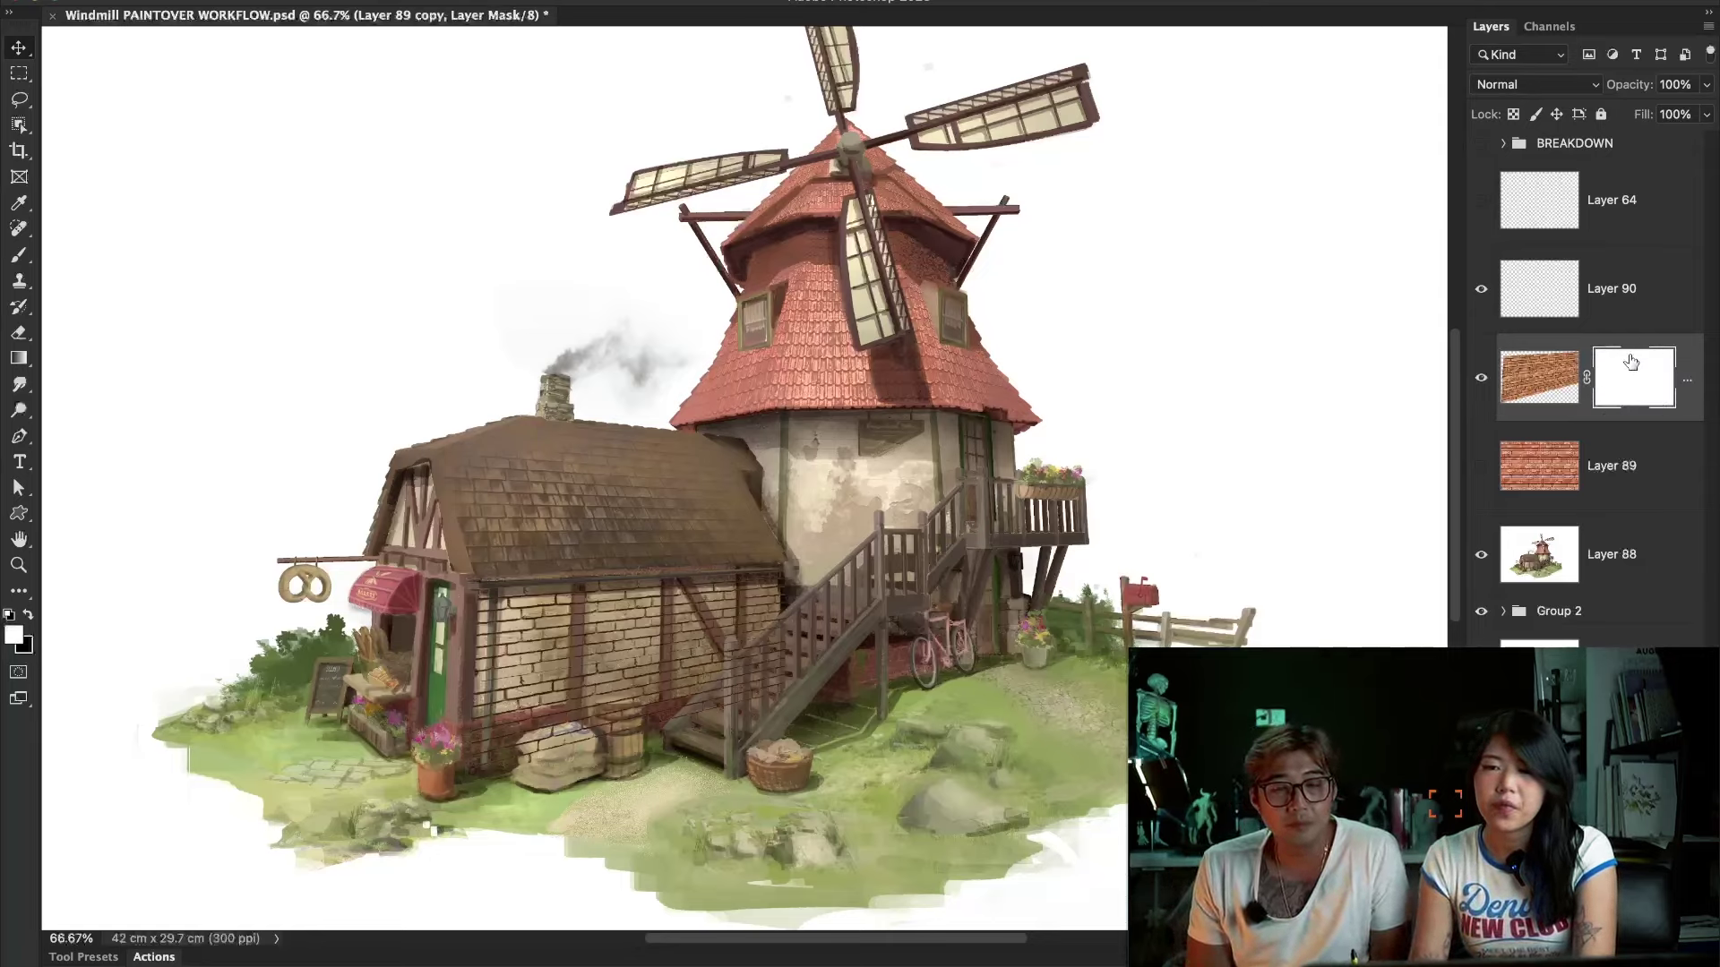
key(x)
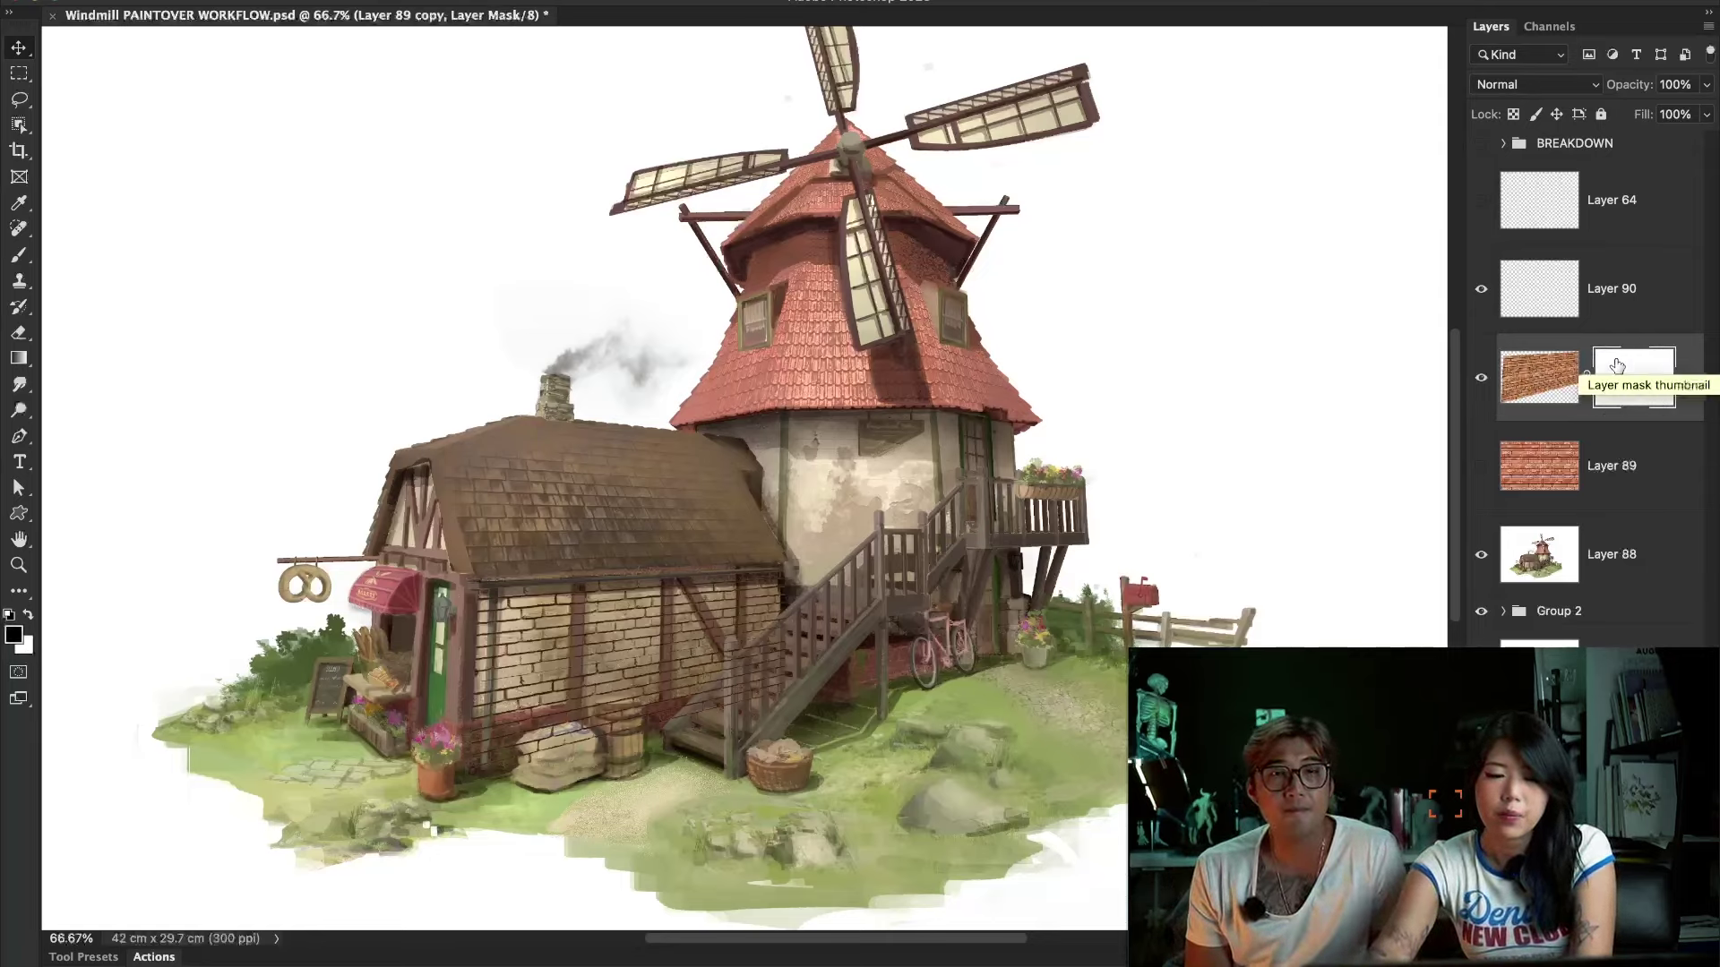
key(alt+BackSpace)
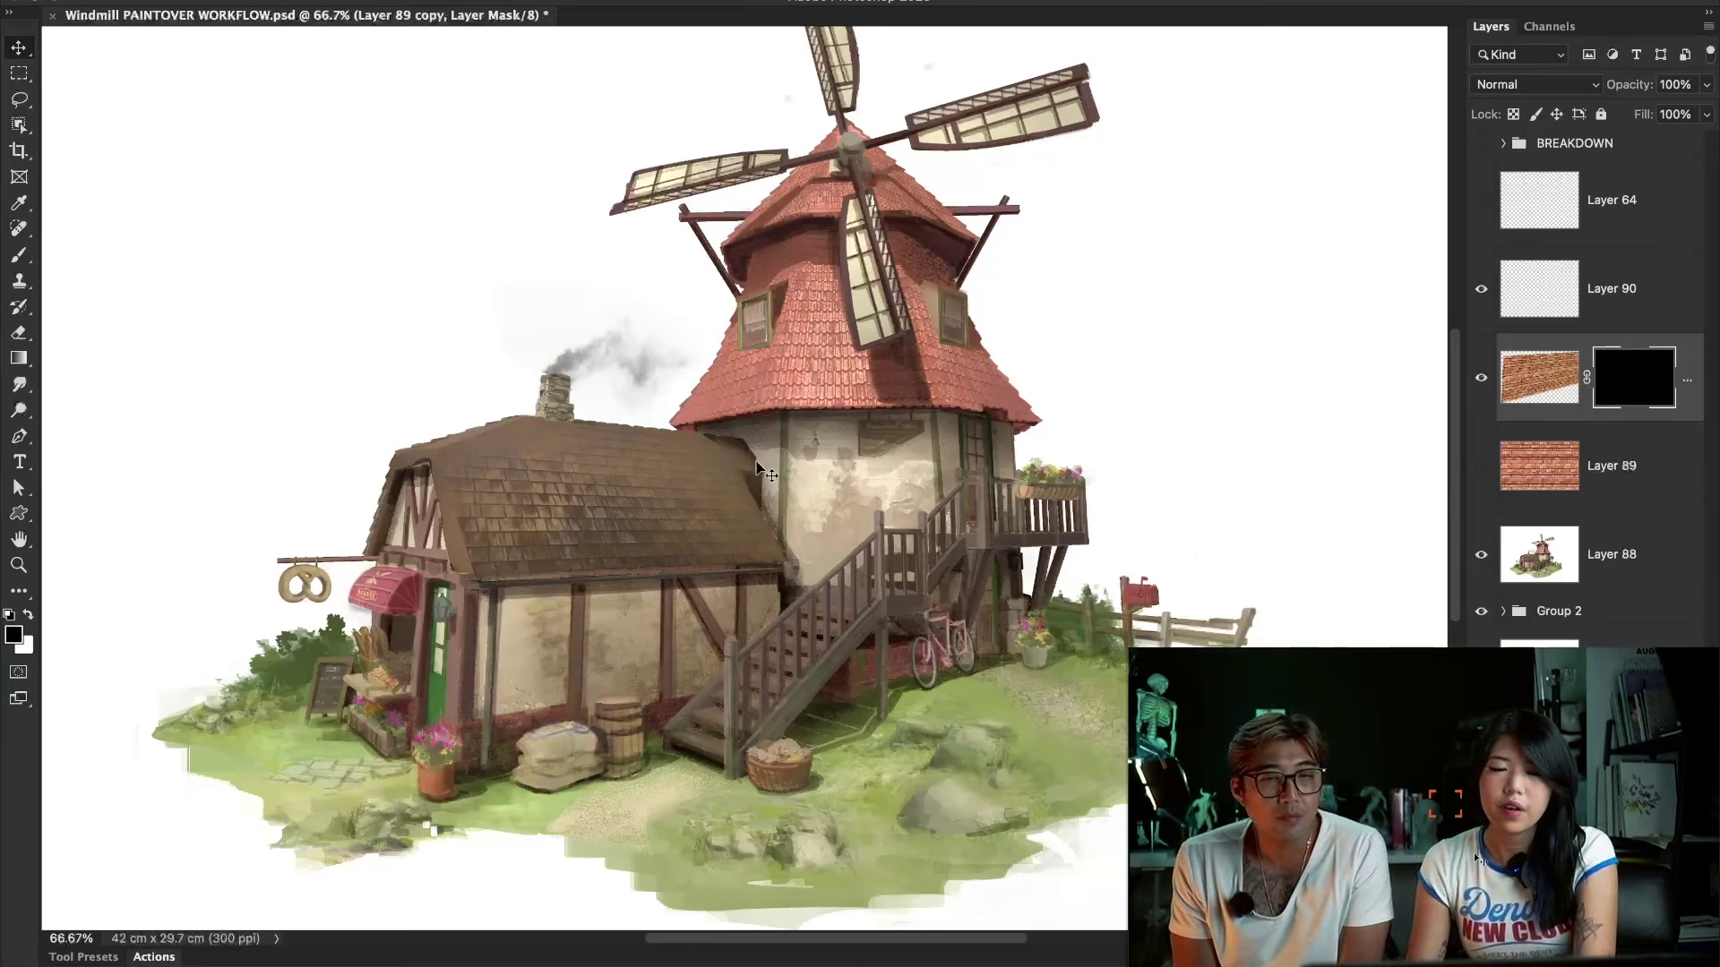
Paint white patches of brick back onto the front wall with a soft brush, then add Layer 91.
key(b)
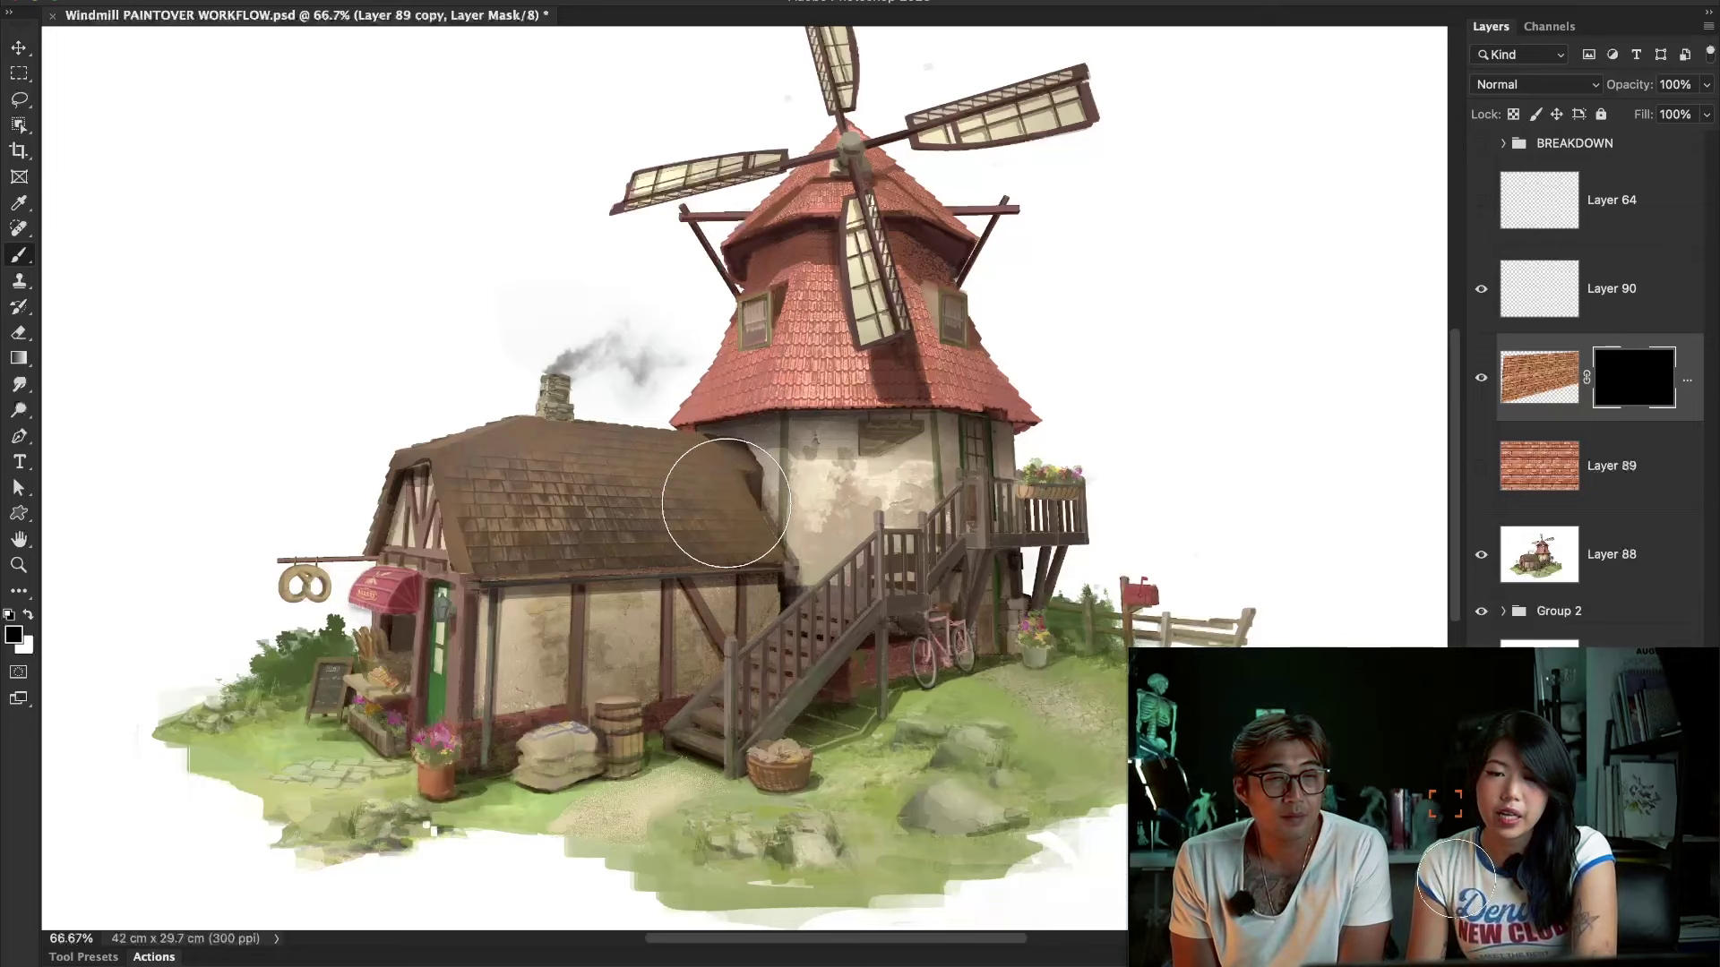
right_click(751, 494)
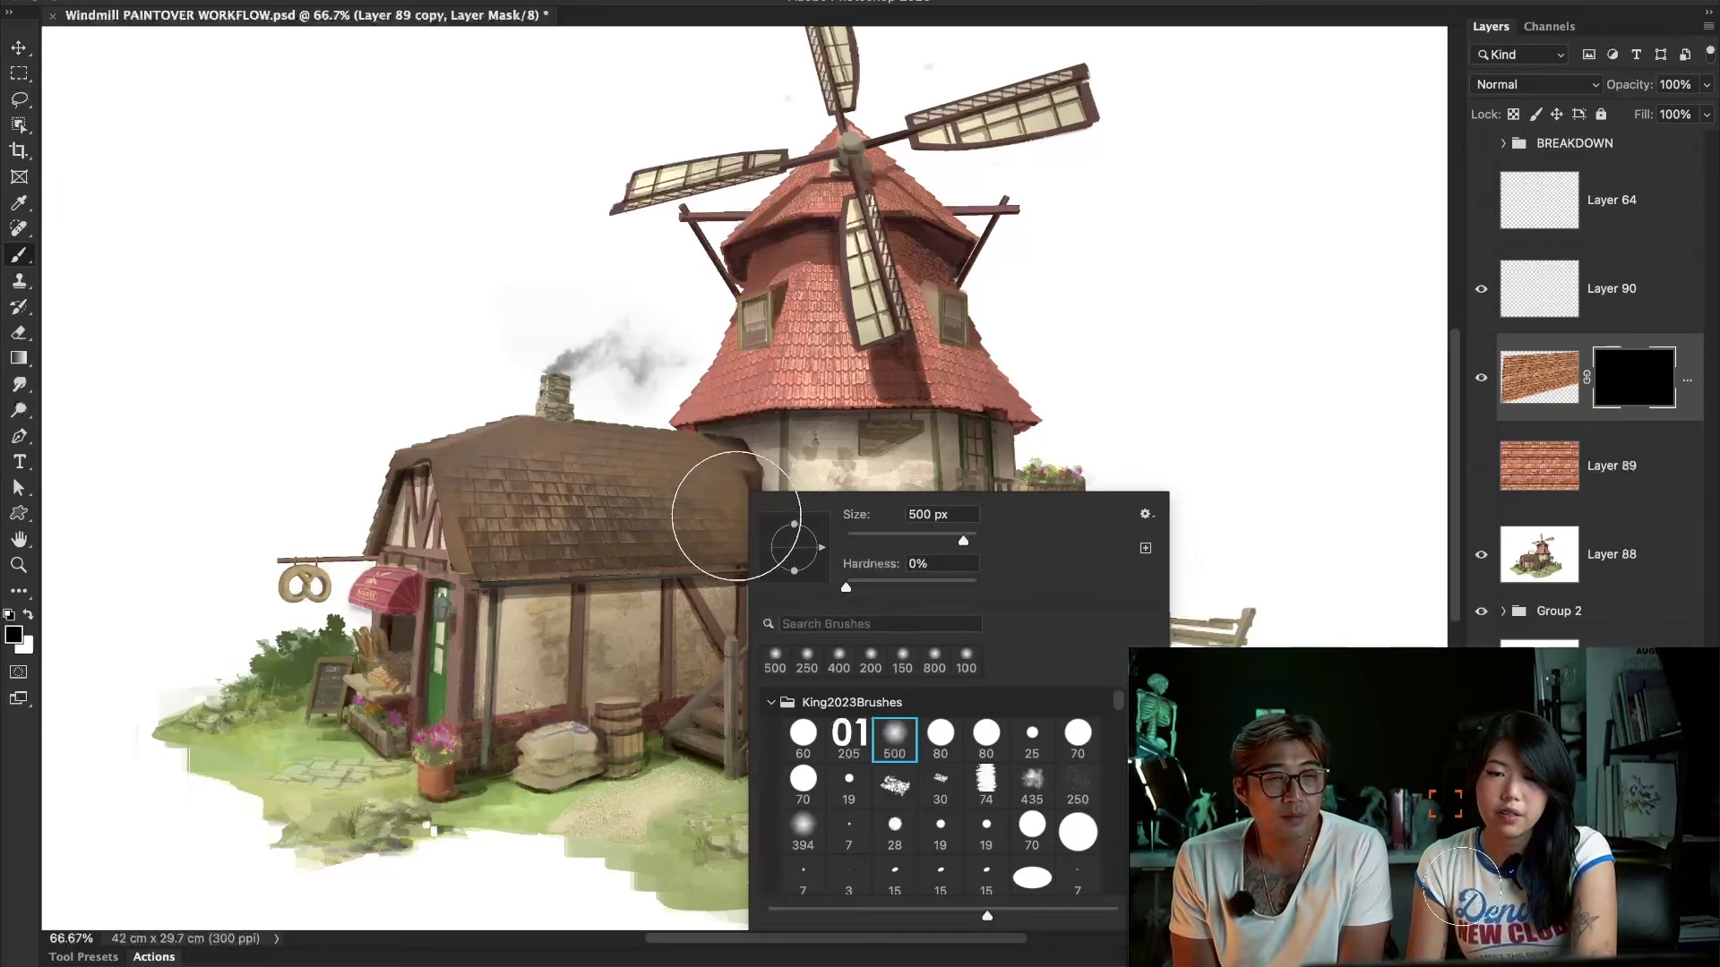
double_click(918, 678)
key(x)
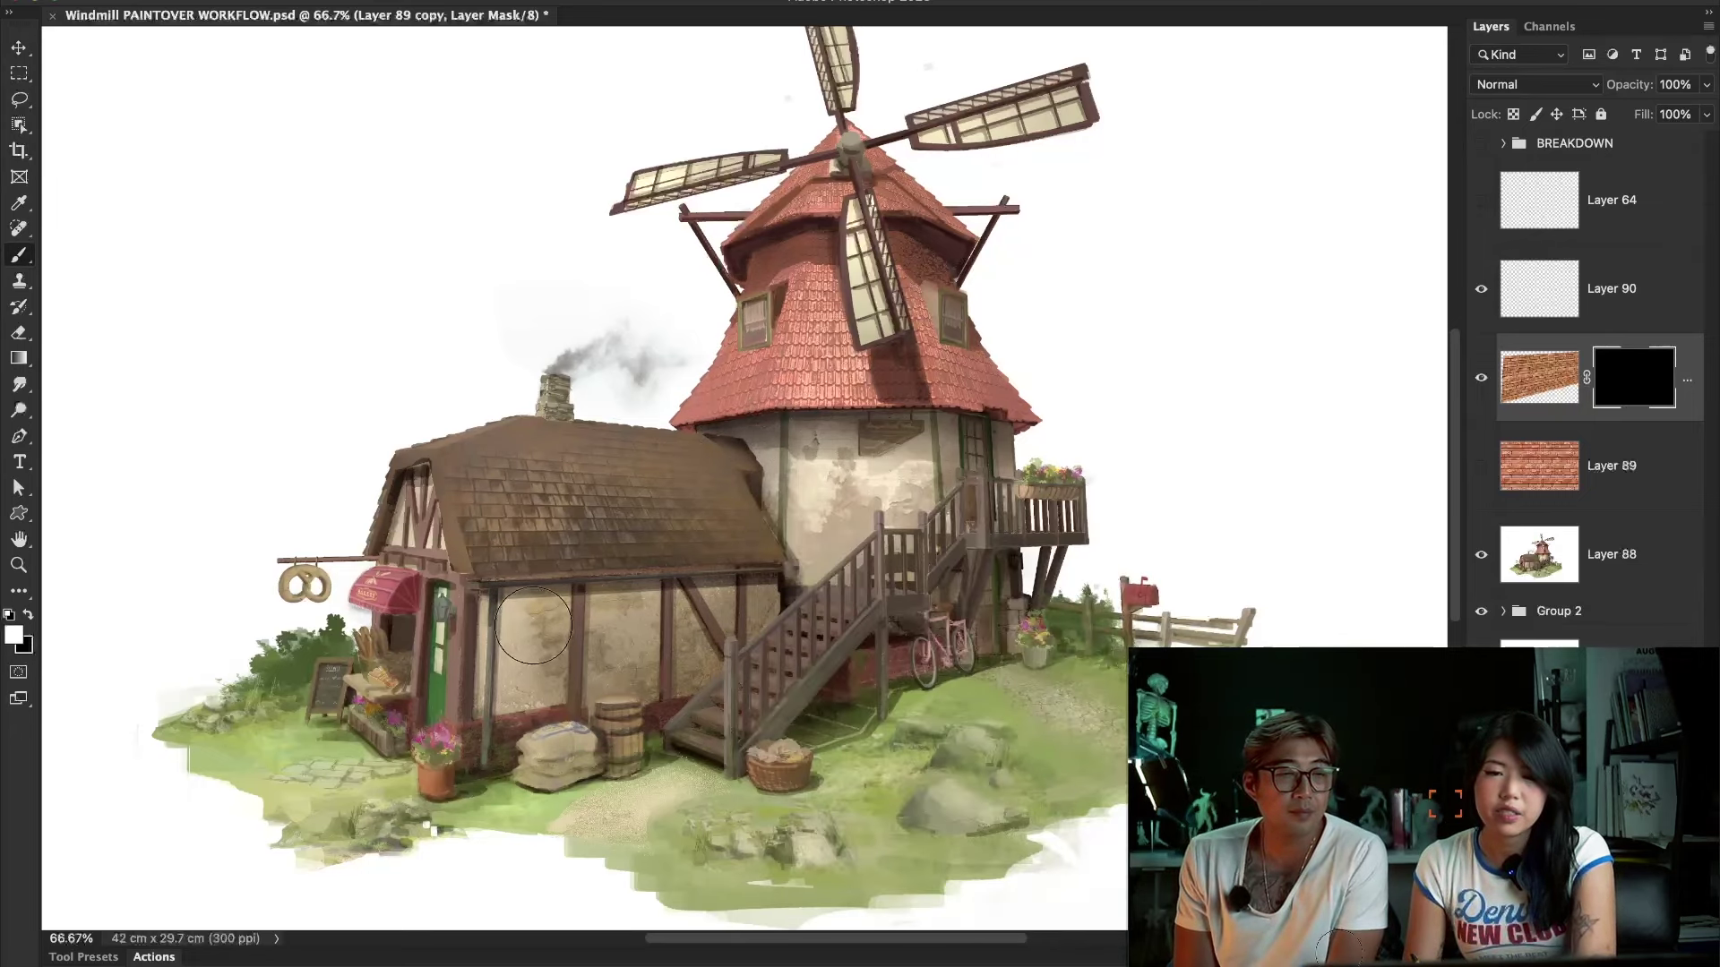
mouse_move(533, 624)
mouse_down()
mouse_move(530, 683)
mouse_move(536, 621)
mouse_move(531, 674)
mouse_move(617, 611)
mouse_move(621, 665)
mouse_move(625, 609)
mouse_move(619, 682)
mouse_move(623, 636)
mouse_move(696, 634)
mouse_move(684, 623)
mouse_move(688, 671)
mouse_move(709, 582)
mouse_move(676, 630)
mouse_move(605, 610)
mouse_move(730, 584)
mouse_move(728, 660)
mouse_up()
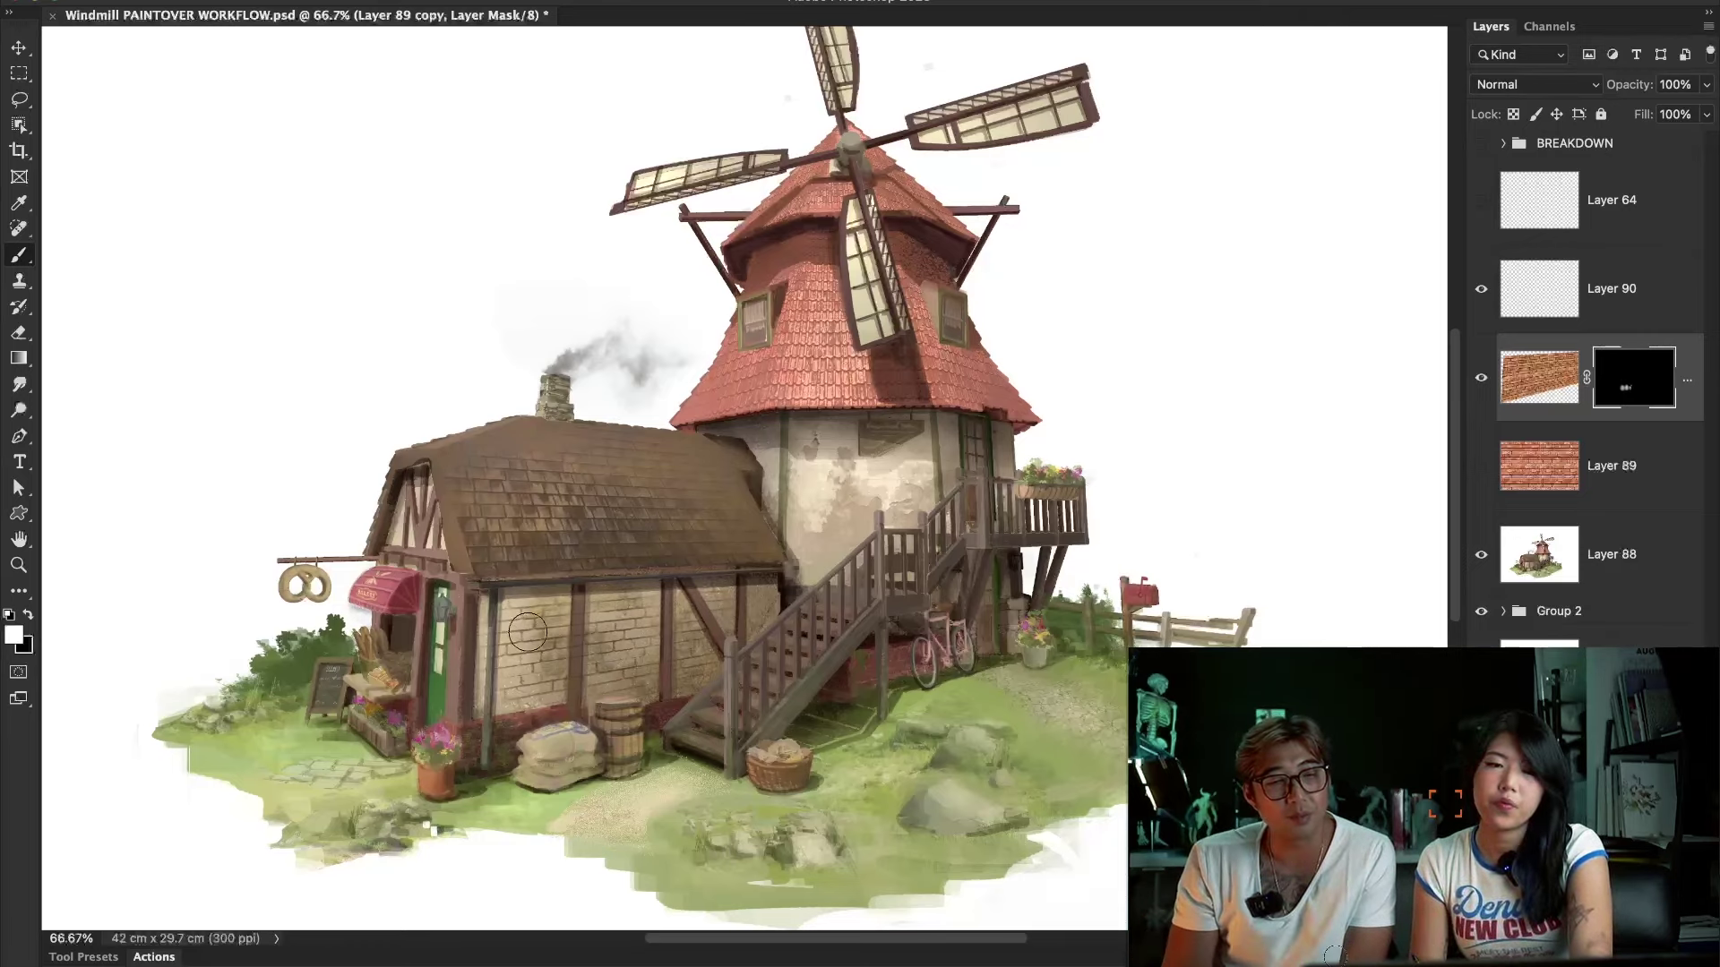
key(])
key(])
key(])
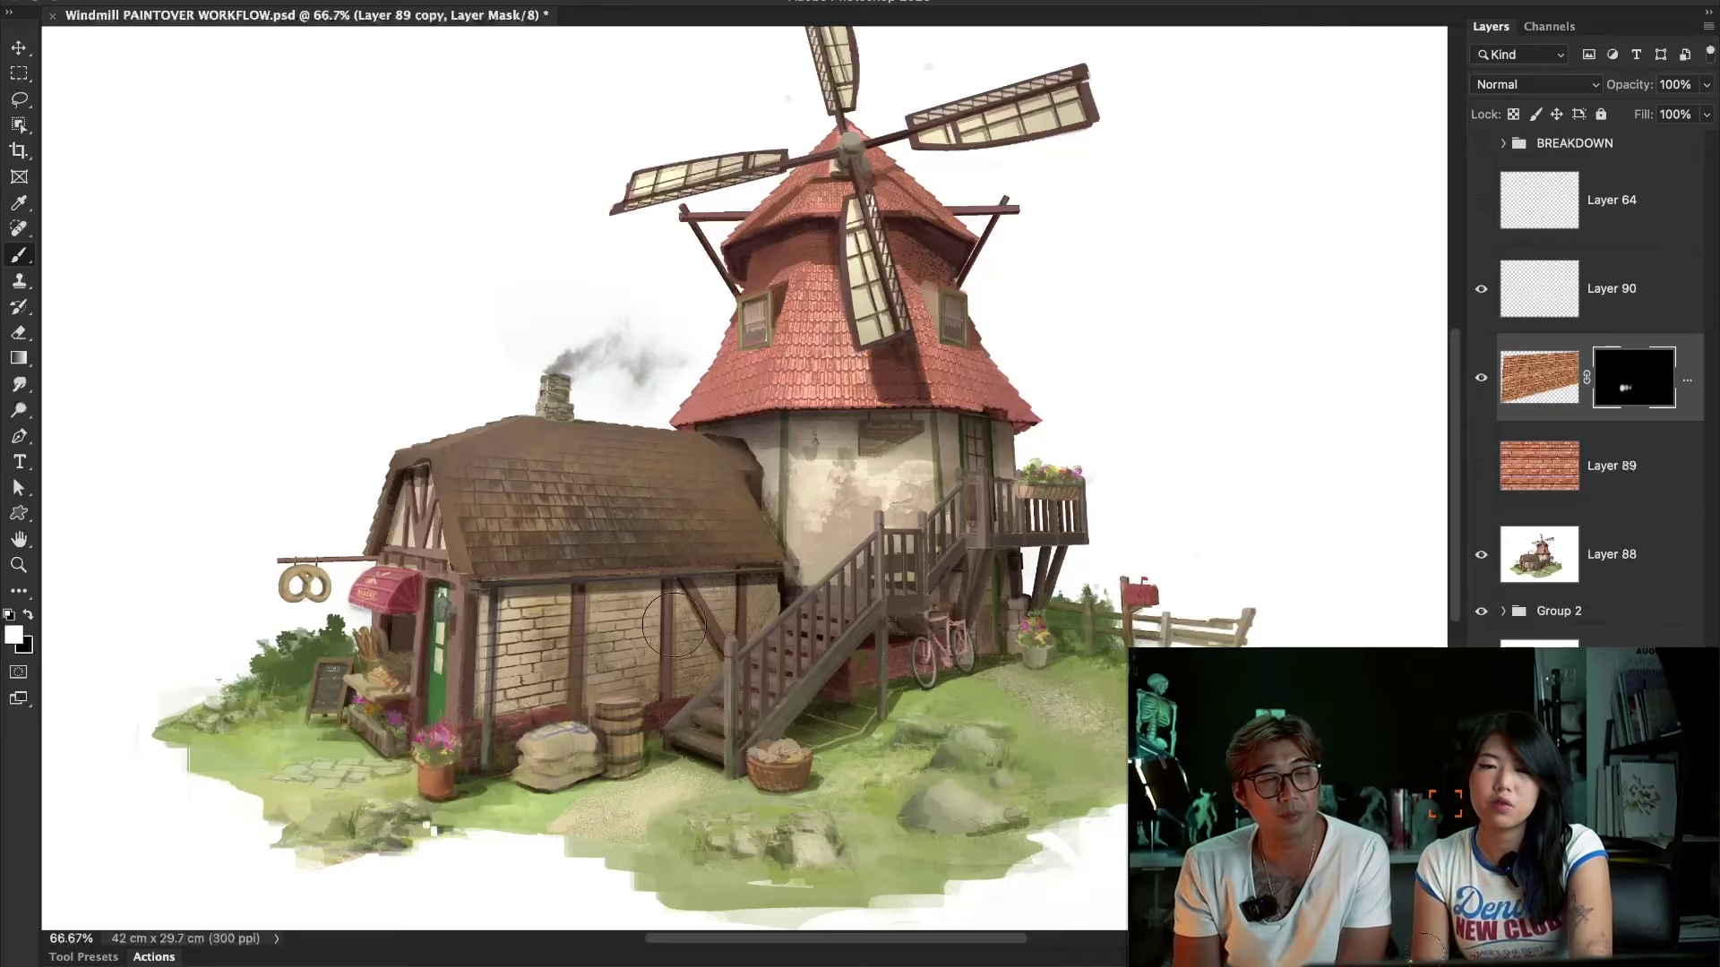
key(x)
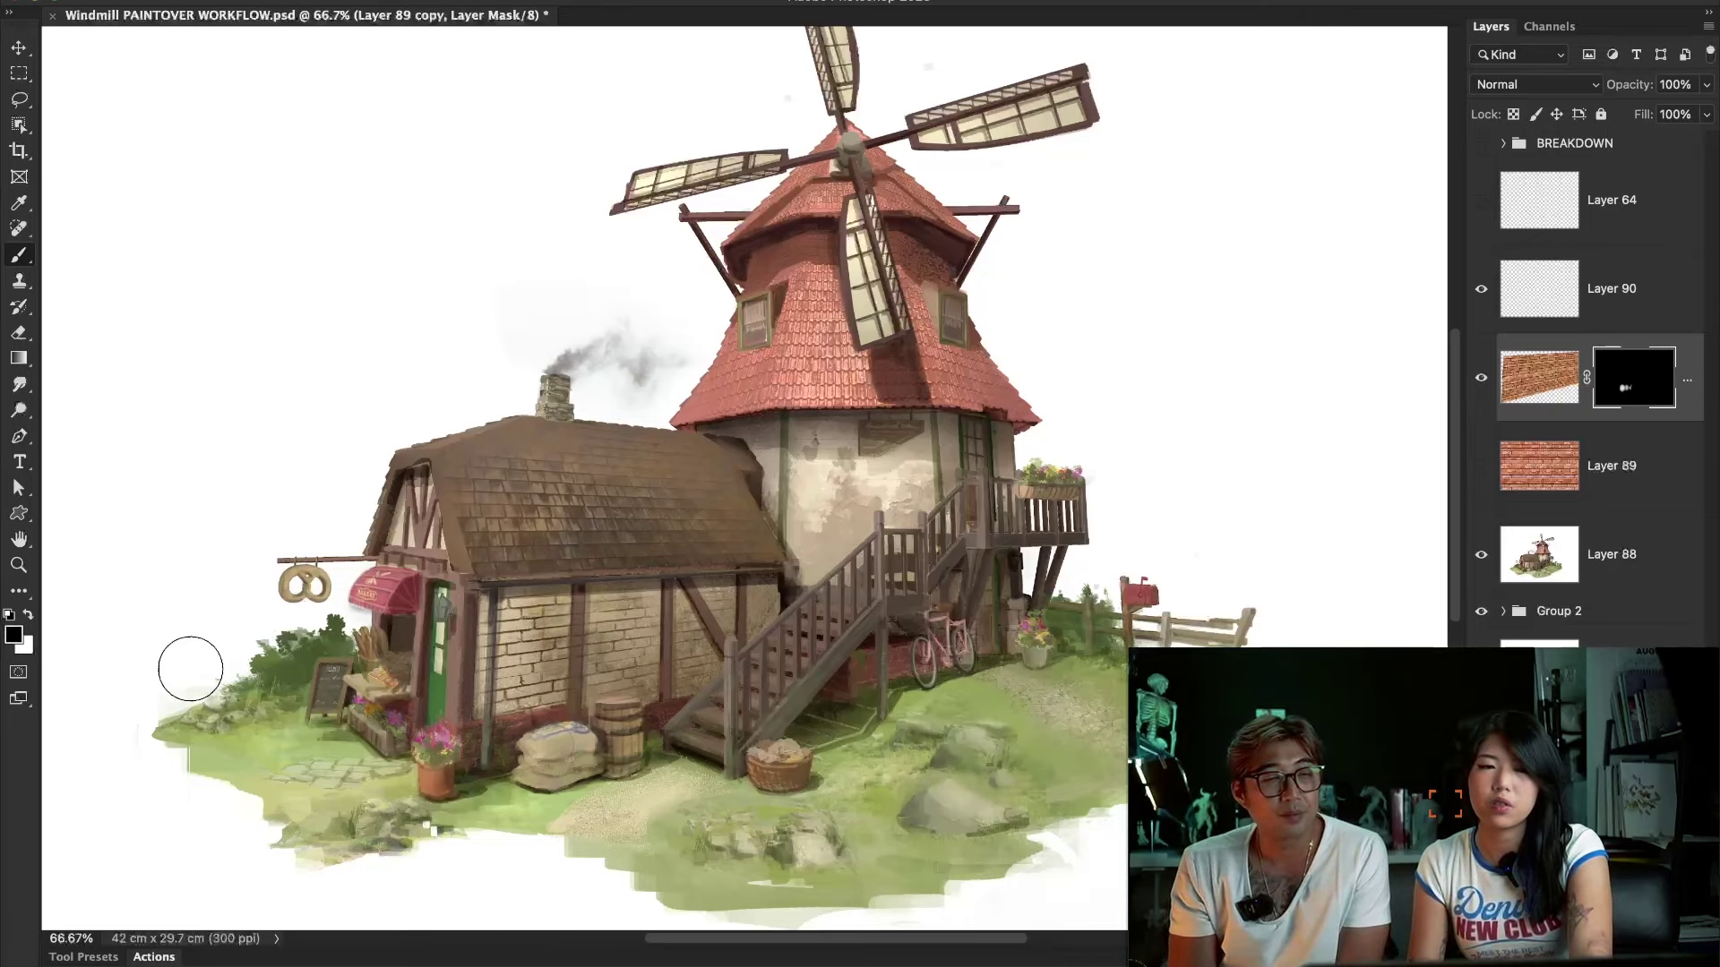
key(])
key(])
key(])
key(])
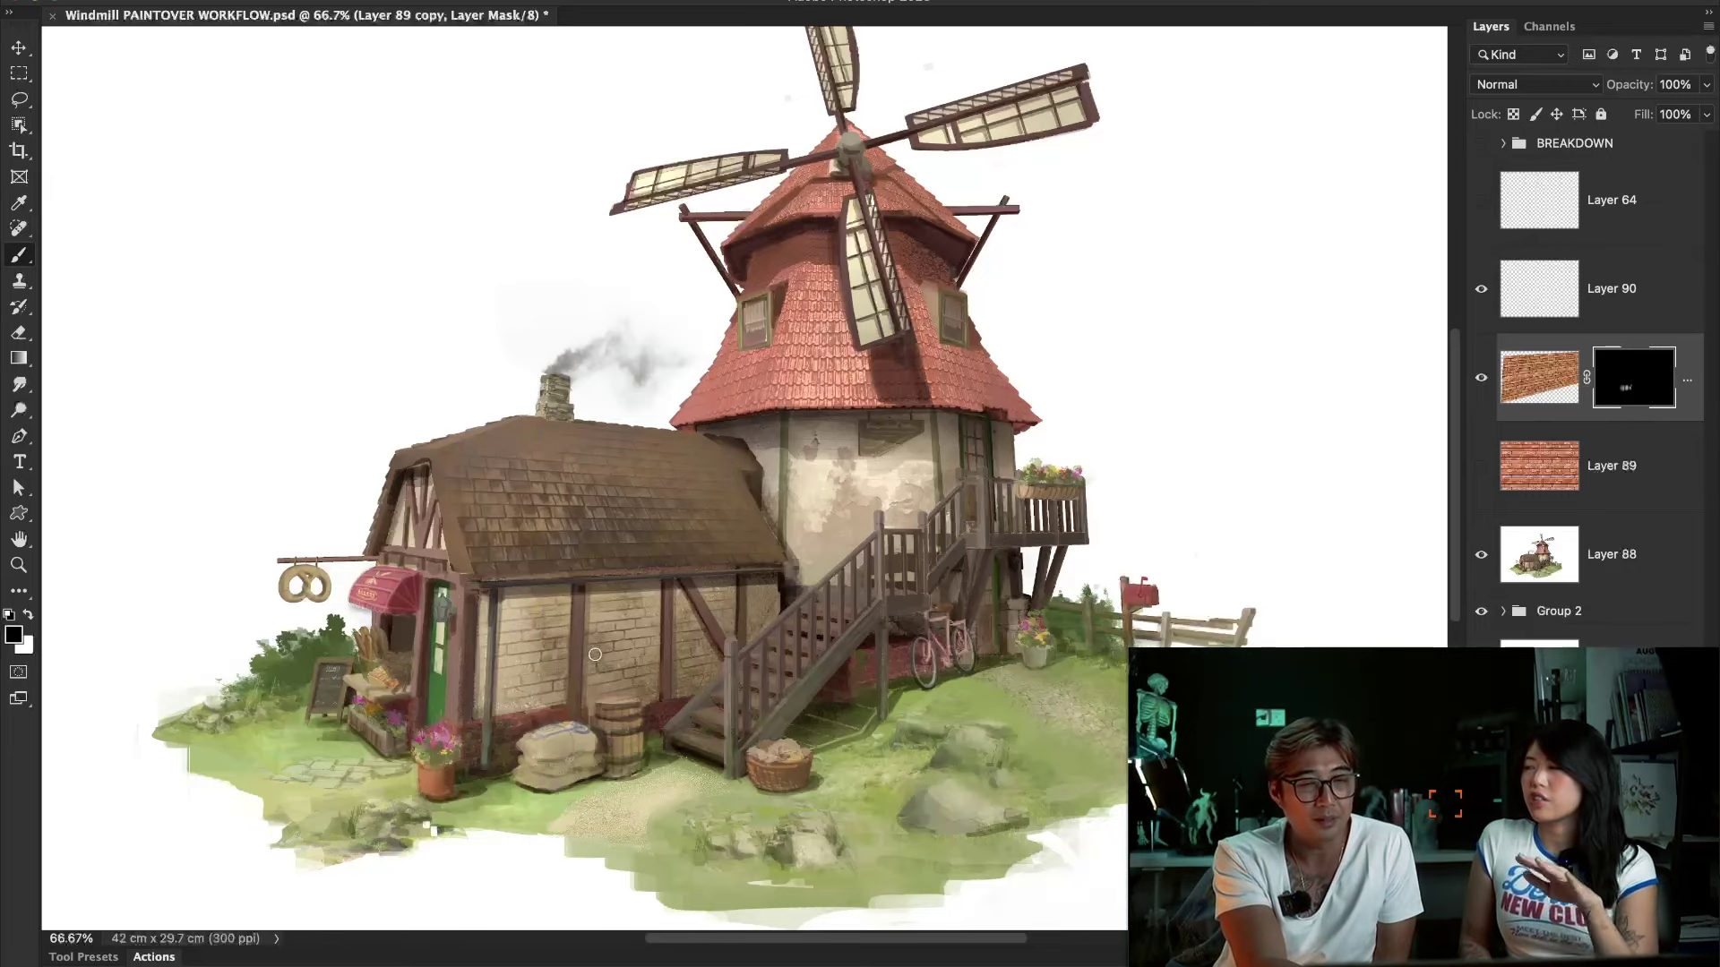
key(ctrl+shift+alt+n)
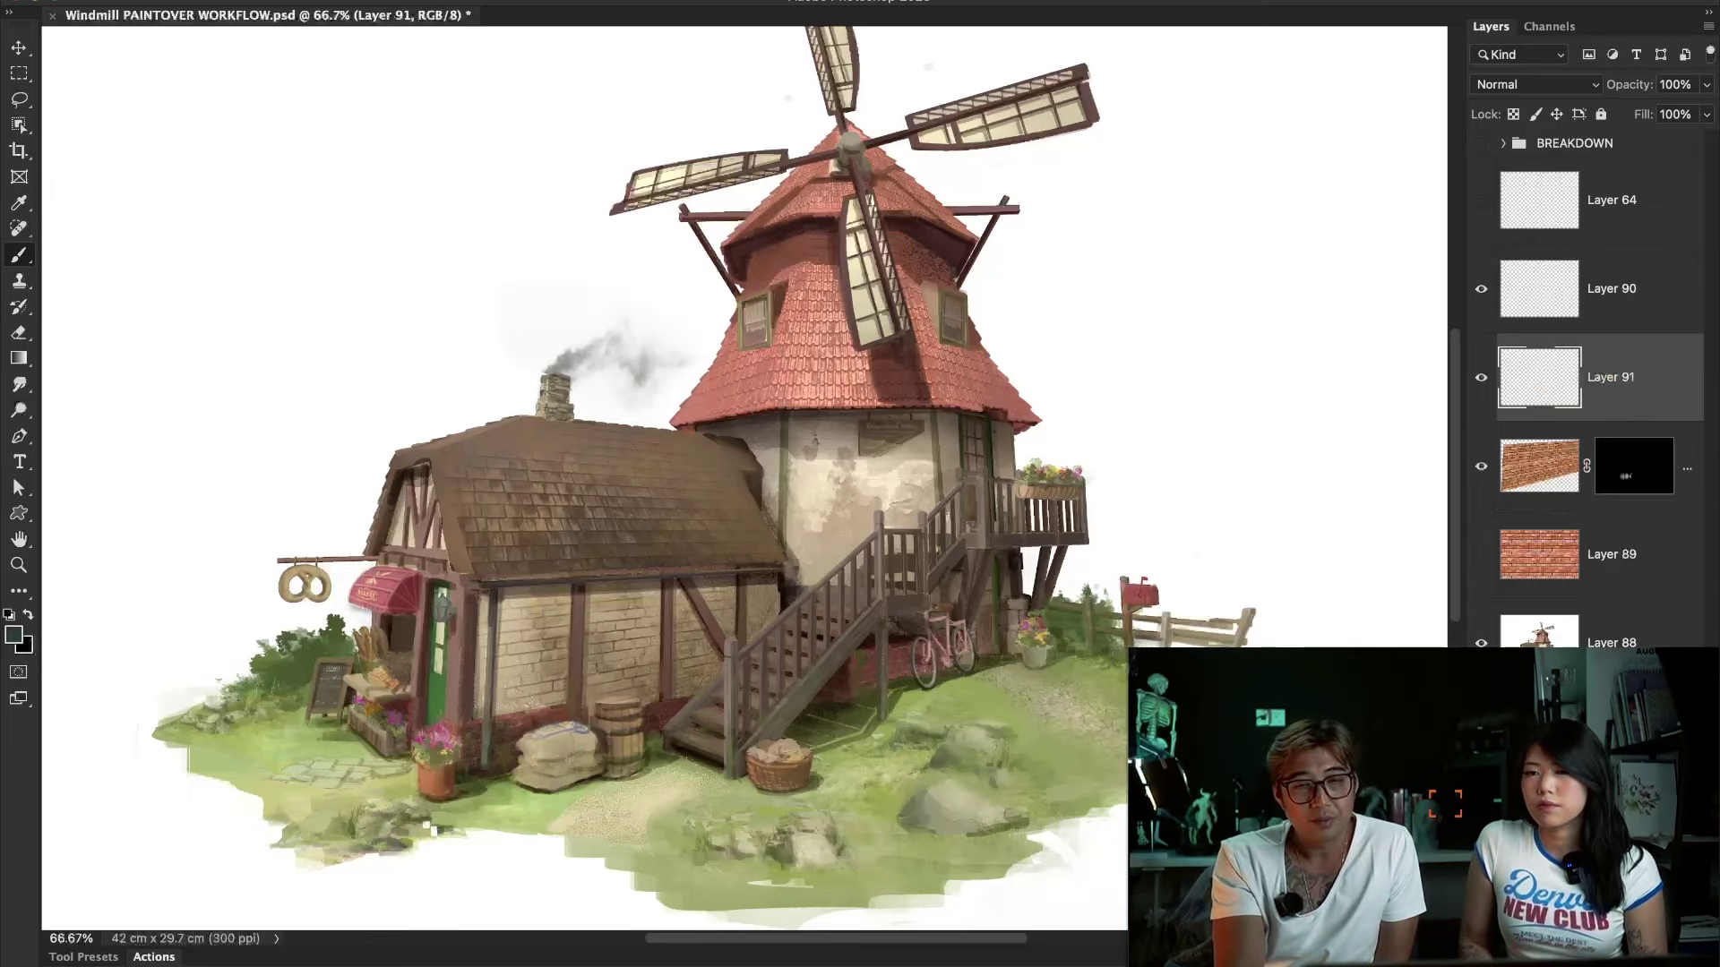
Set Layer 91's blend mode to Color Dodge in its blending options.
double_click(1534, 407)
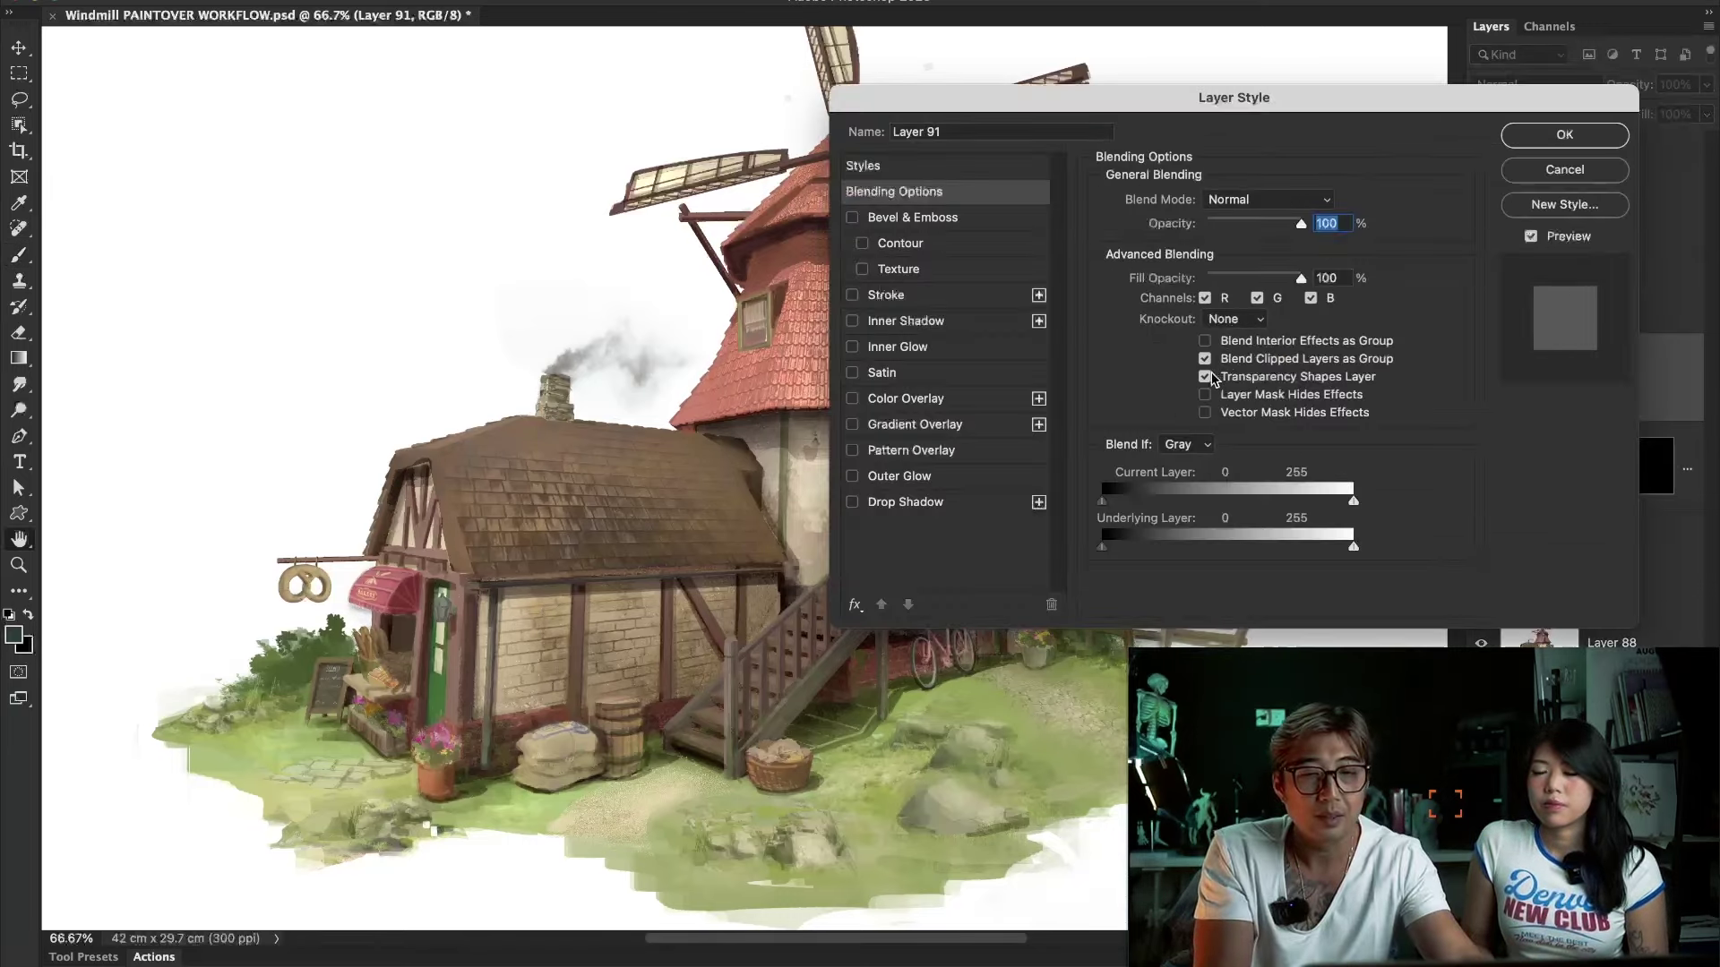
click(1263, 198)
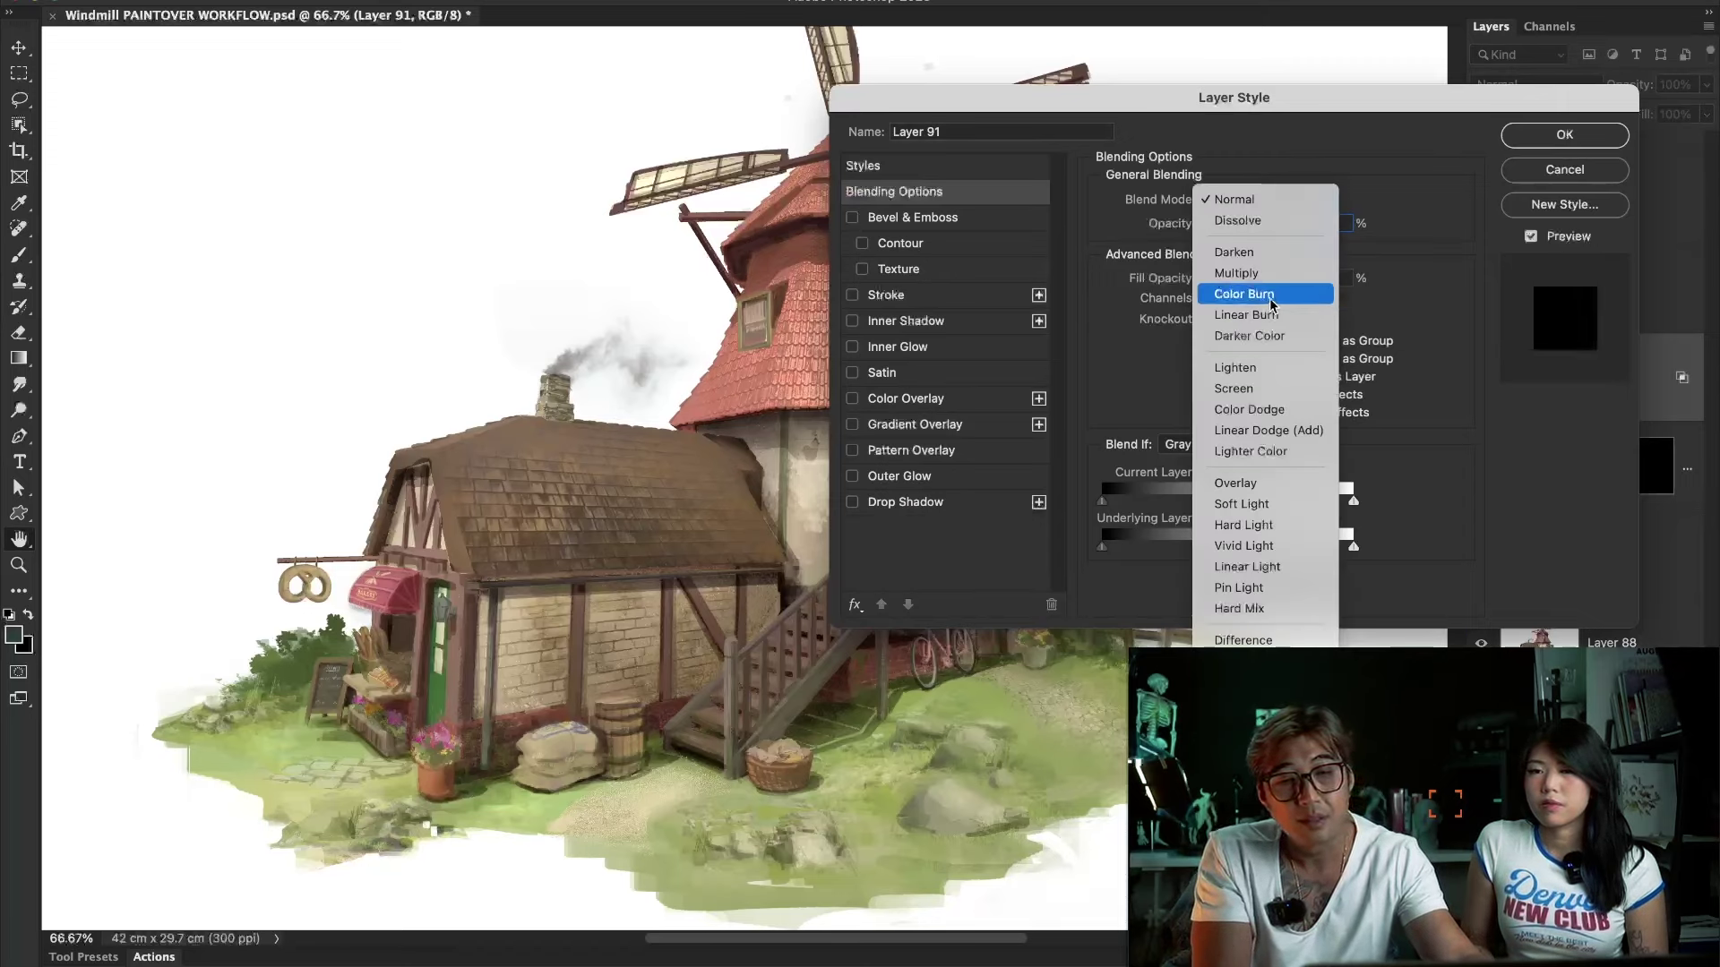
click(1287, 403)
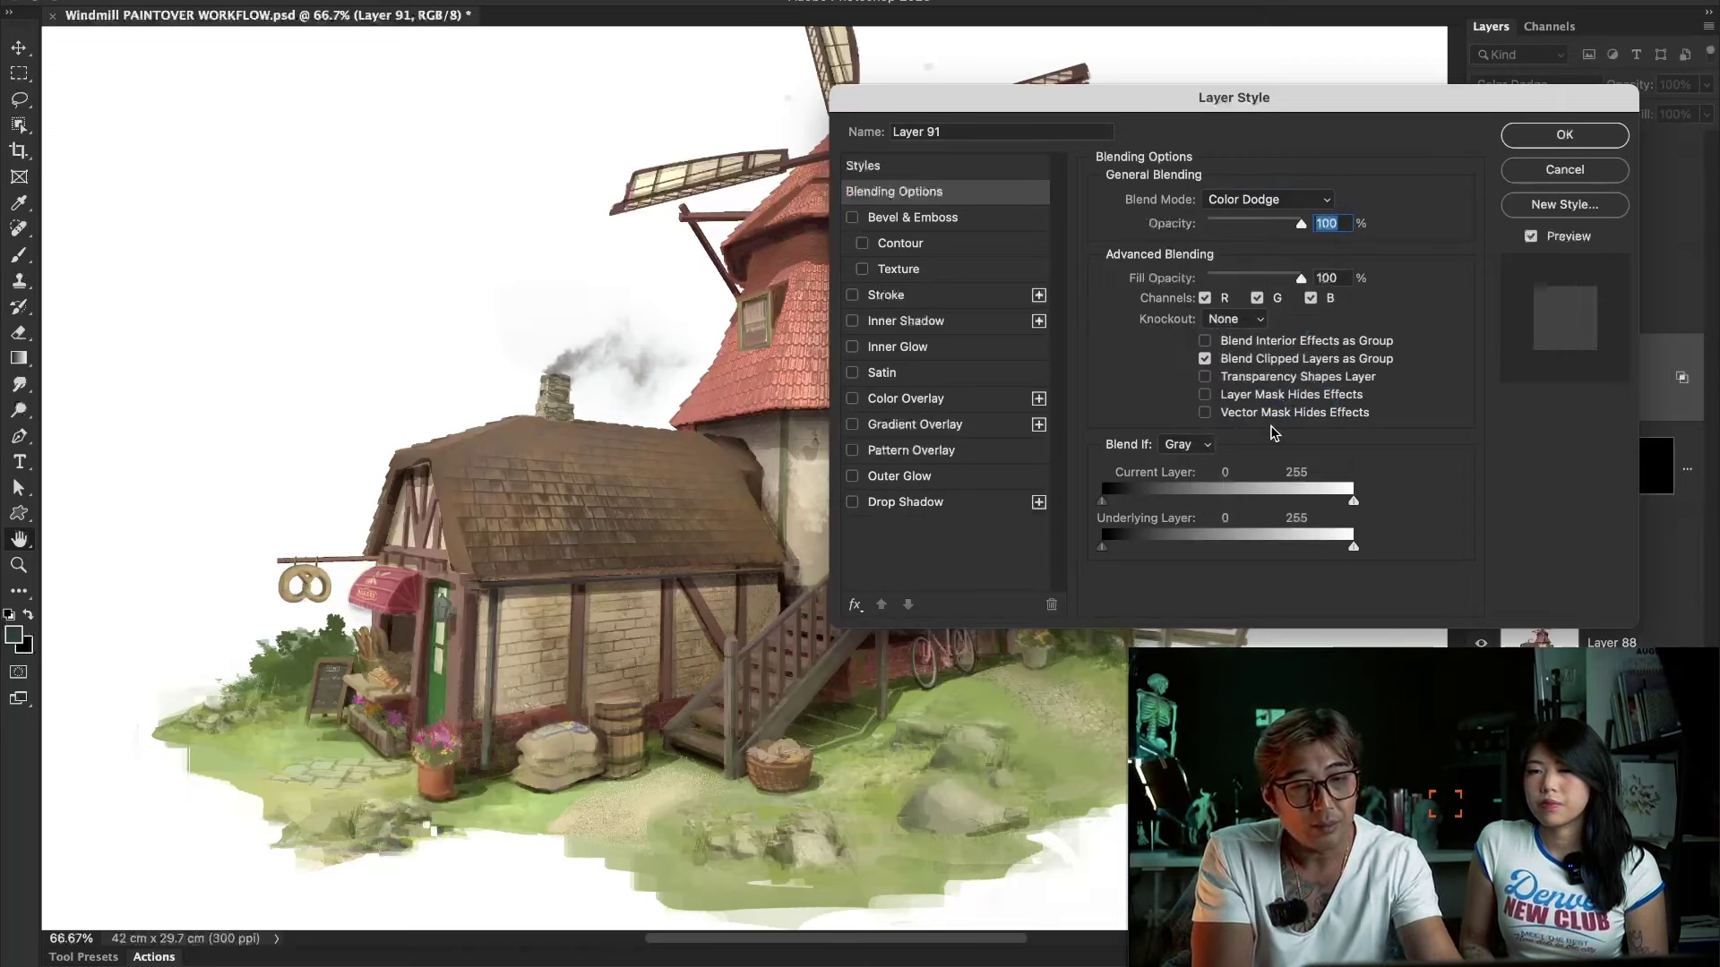
click(1562, 135)
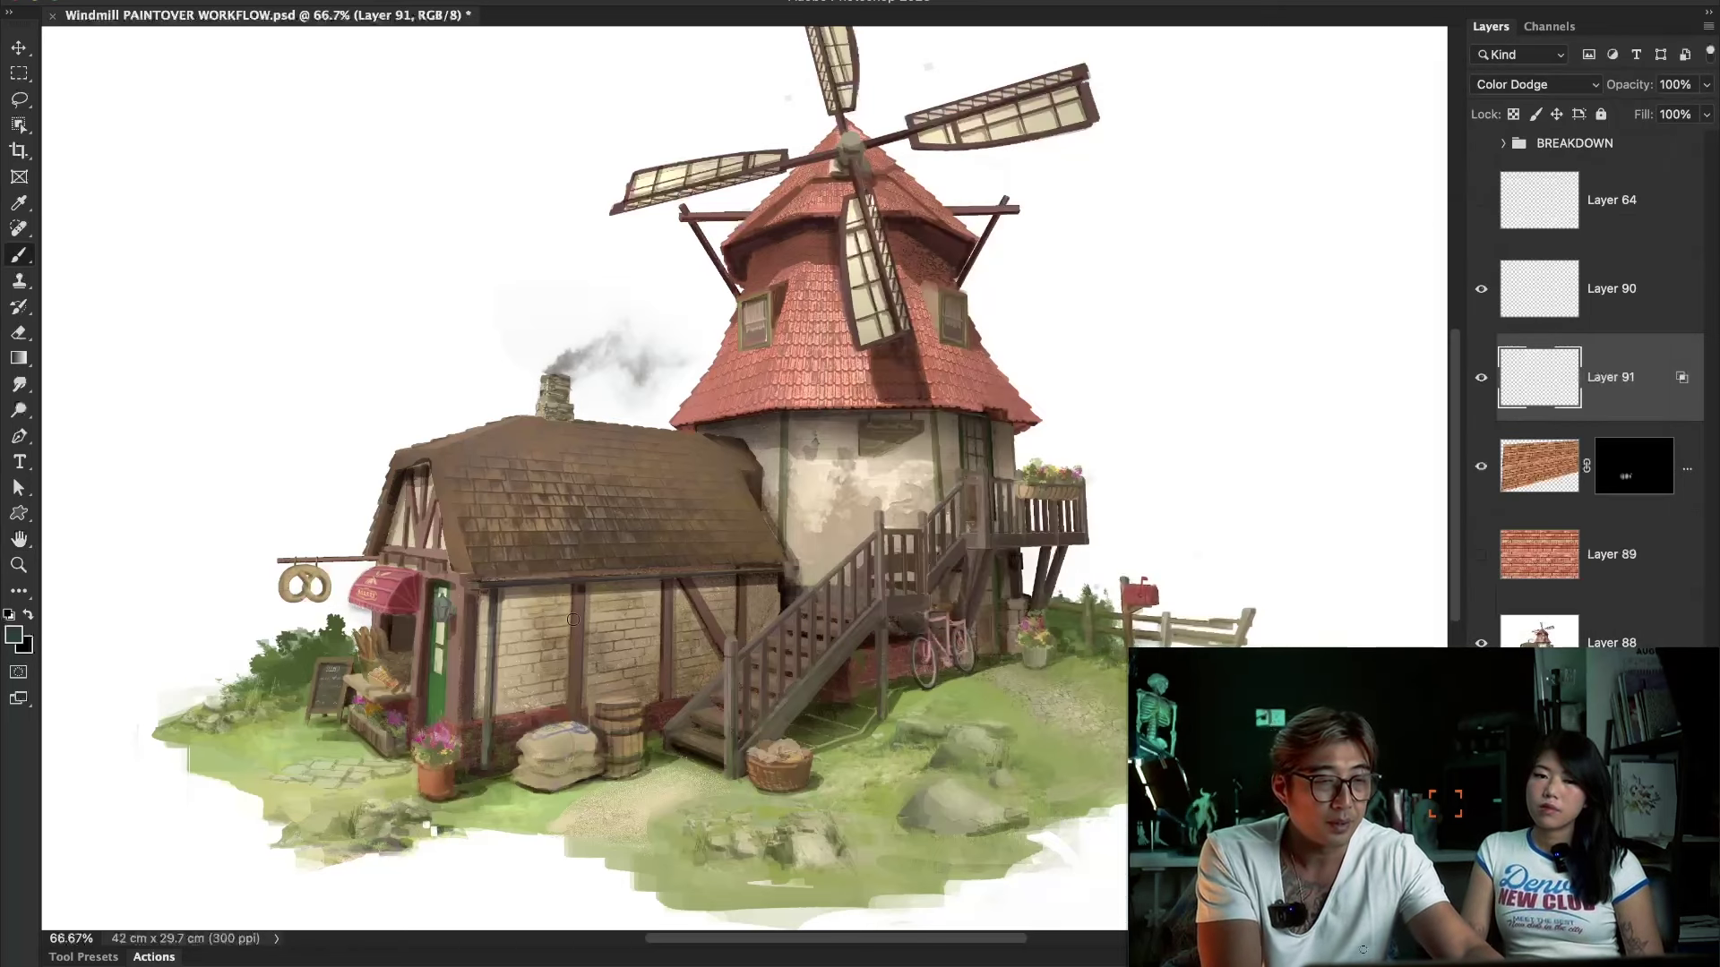
Paint a soft white glow across the cottage's front wall.
key(x)
key(x)
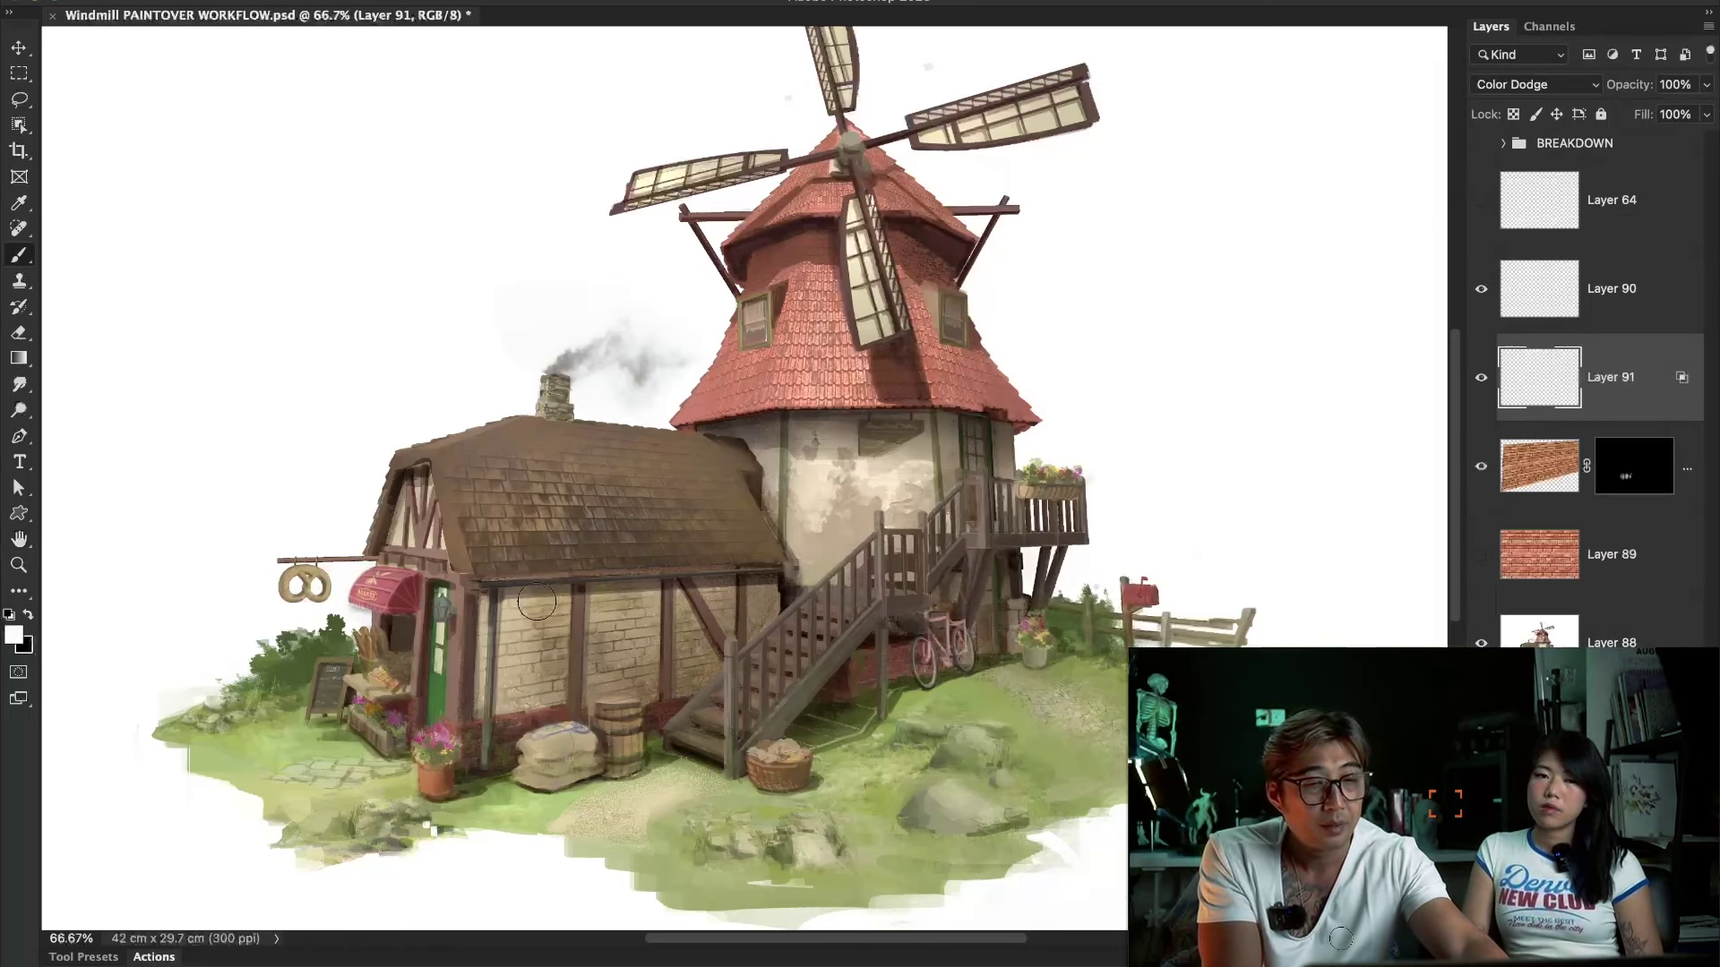
mouse_move(537, 604)
mouse_down()
mouse_move(529, 658)
mouse_move(627, 619)
mouse_move(737, 615)
mouse_up()
key(bracketright)
key(bracketright)
key(bracketright)
key(bracketright)
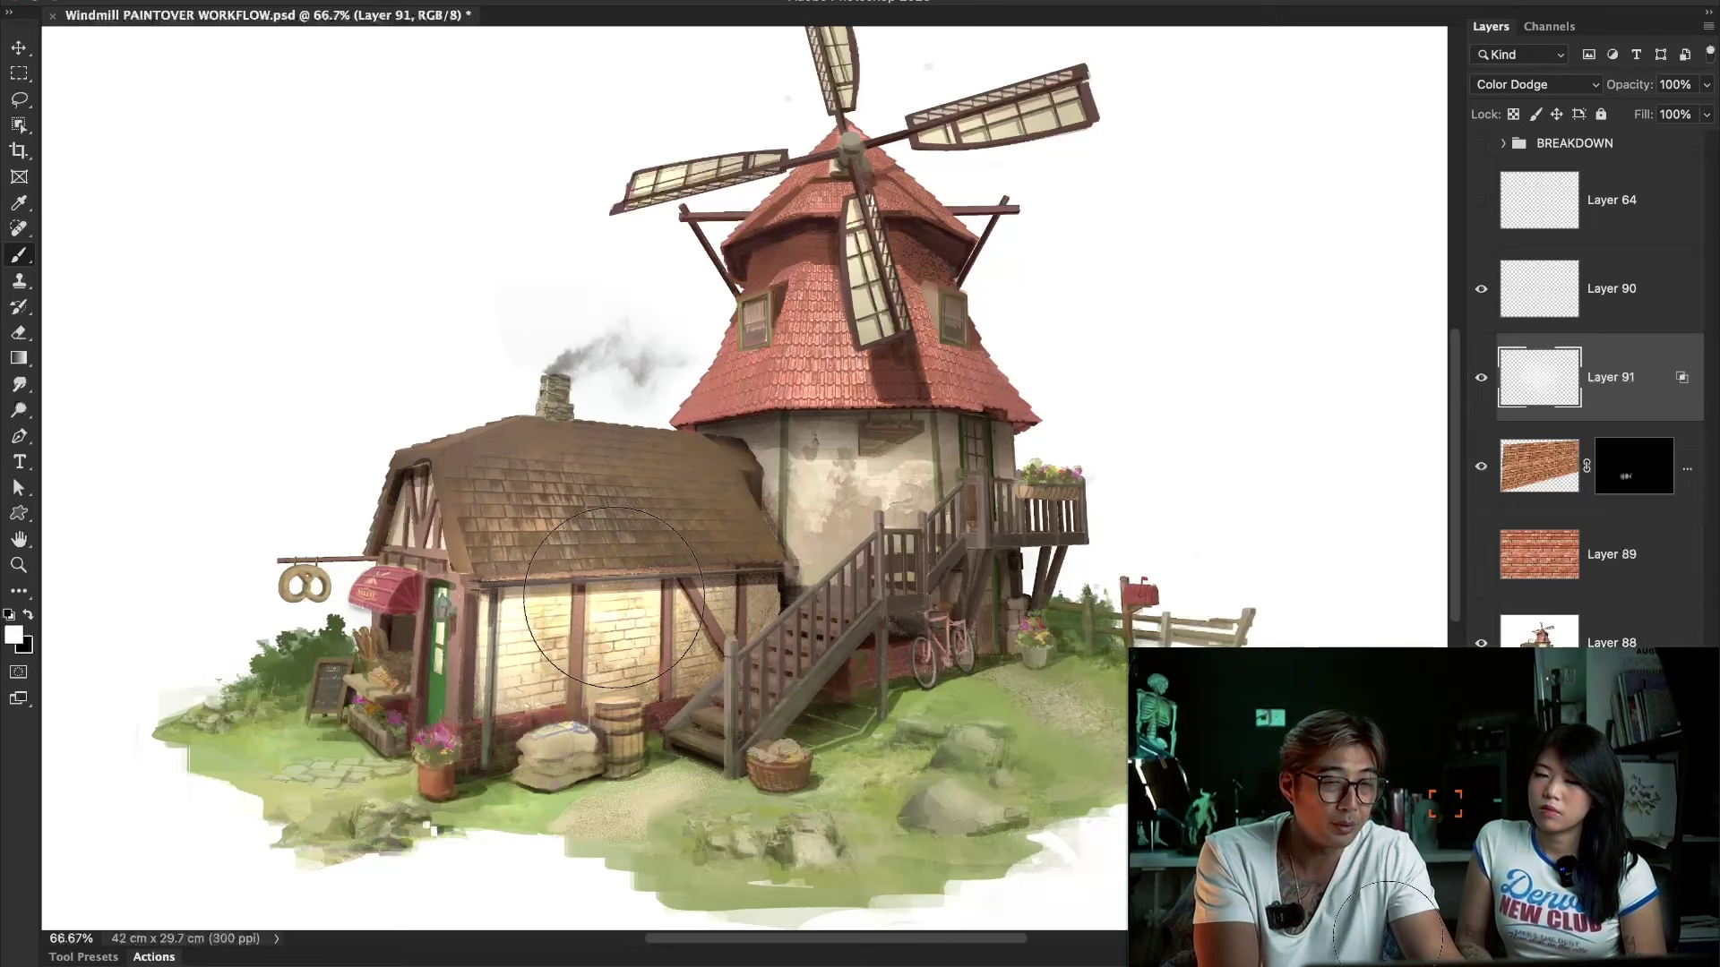
Split Layer 91's Underlying Layer black Blend If slider at 120/182 to confine the glow to brighter areas.
double_click(1560, 385)
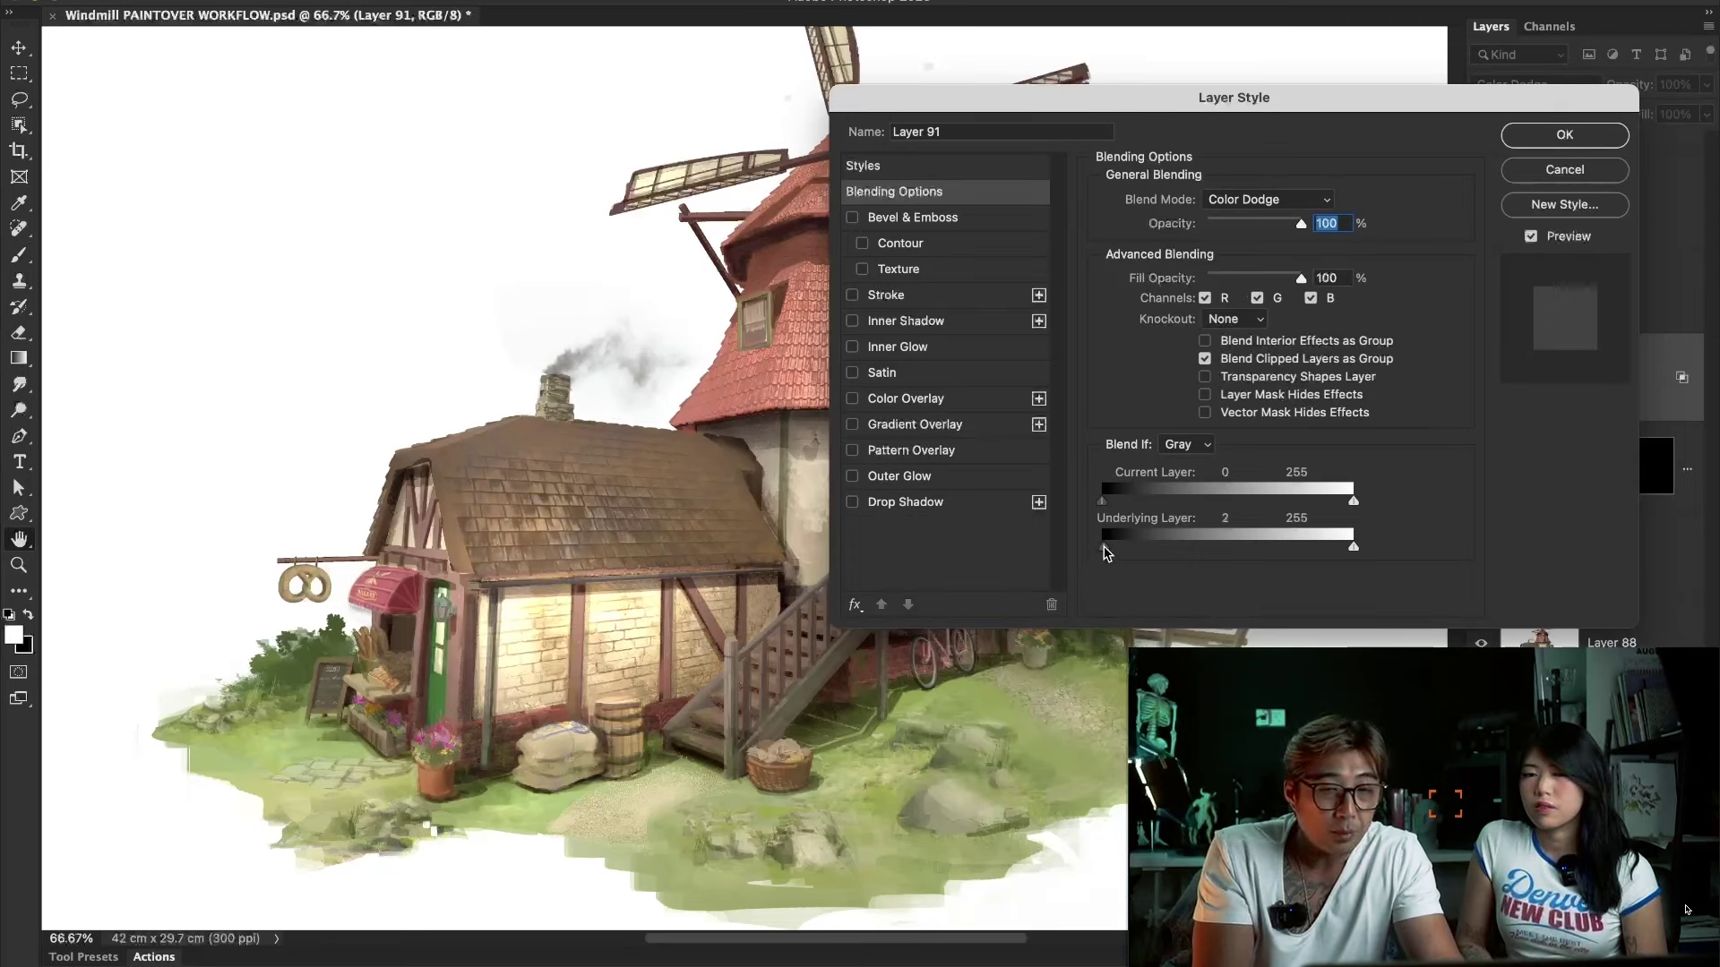
drag(1104, 551, 1240, 557)
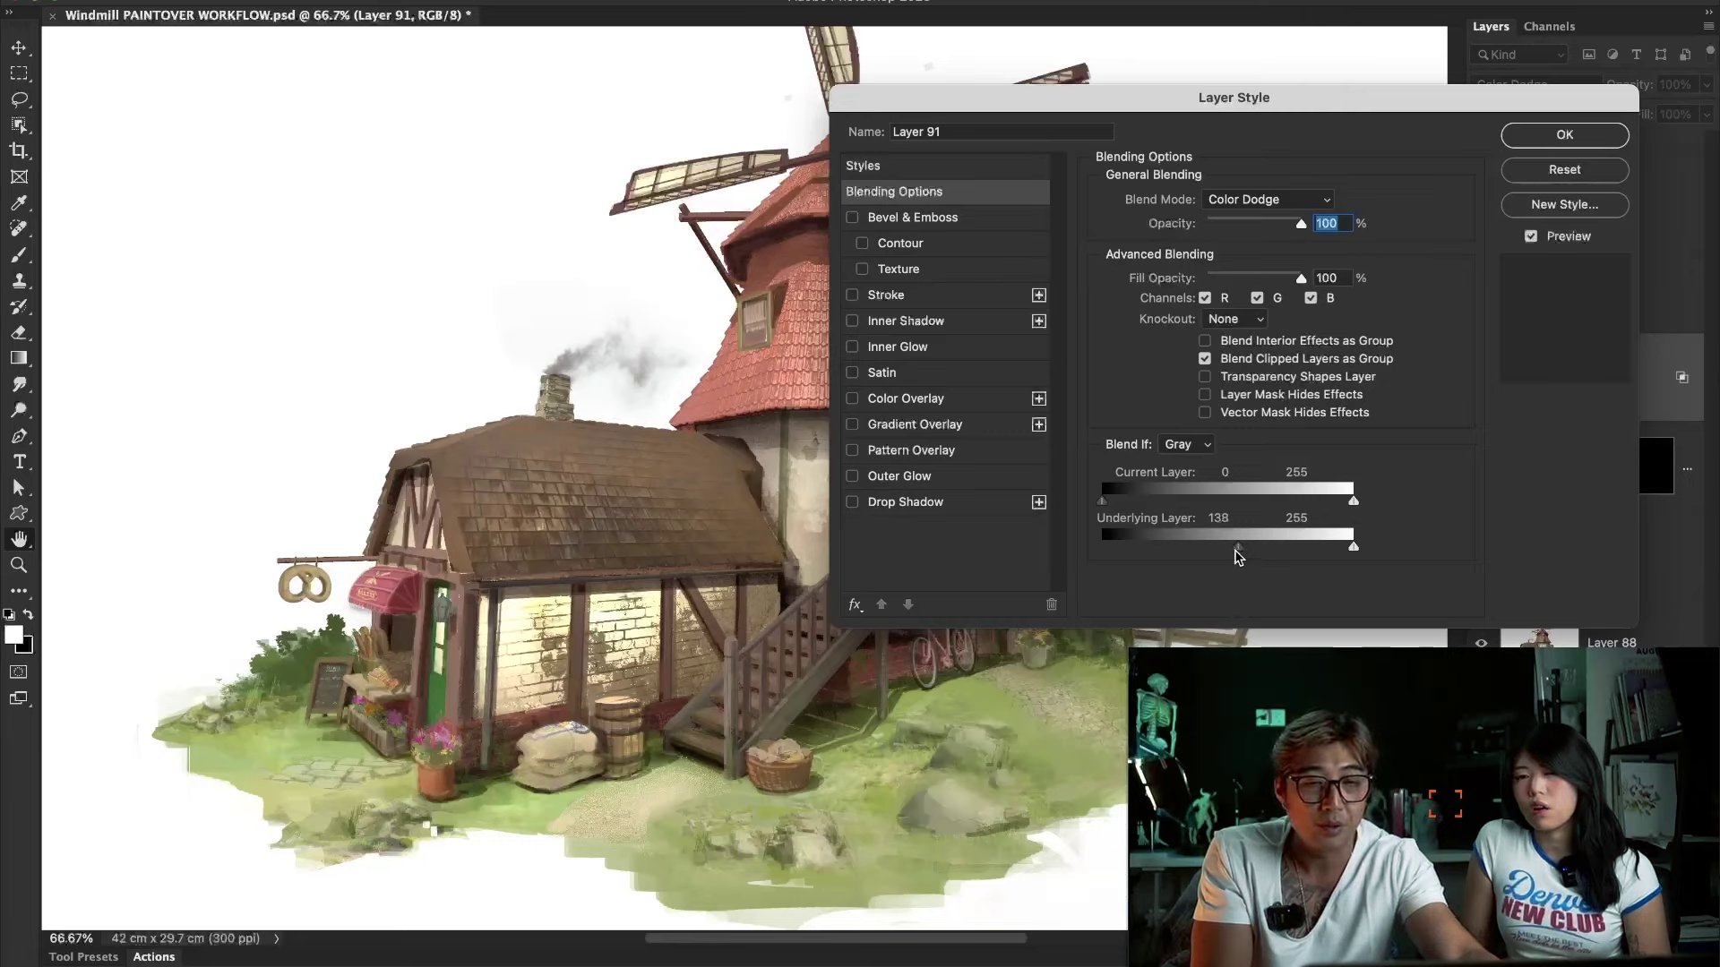
drag(1236, 553, 1277, 560)
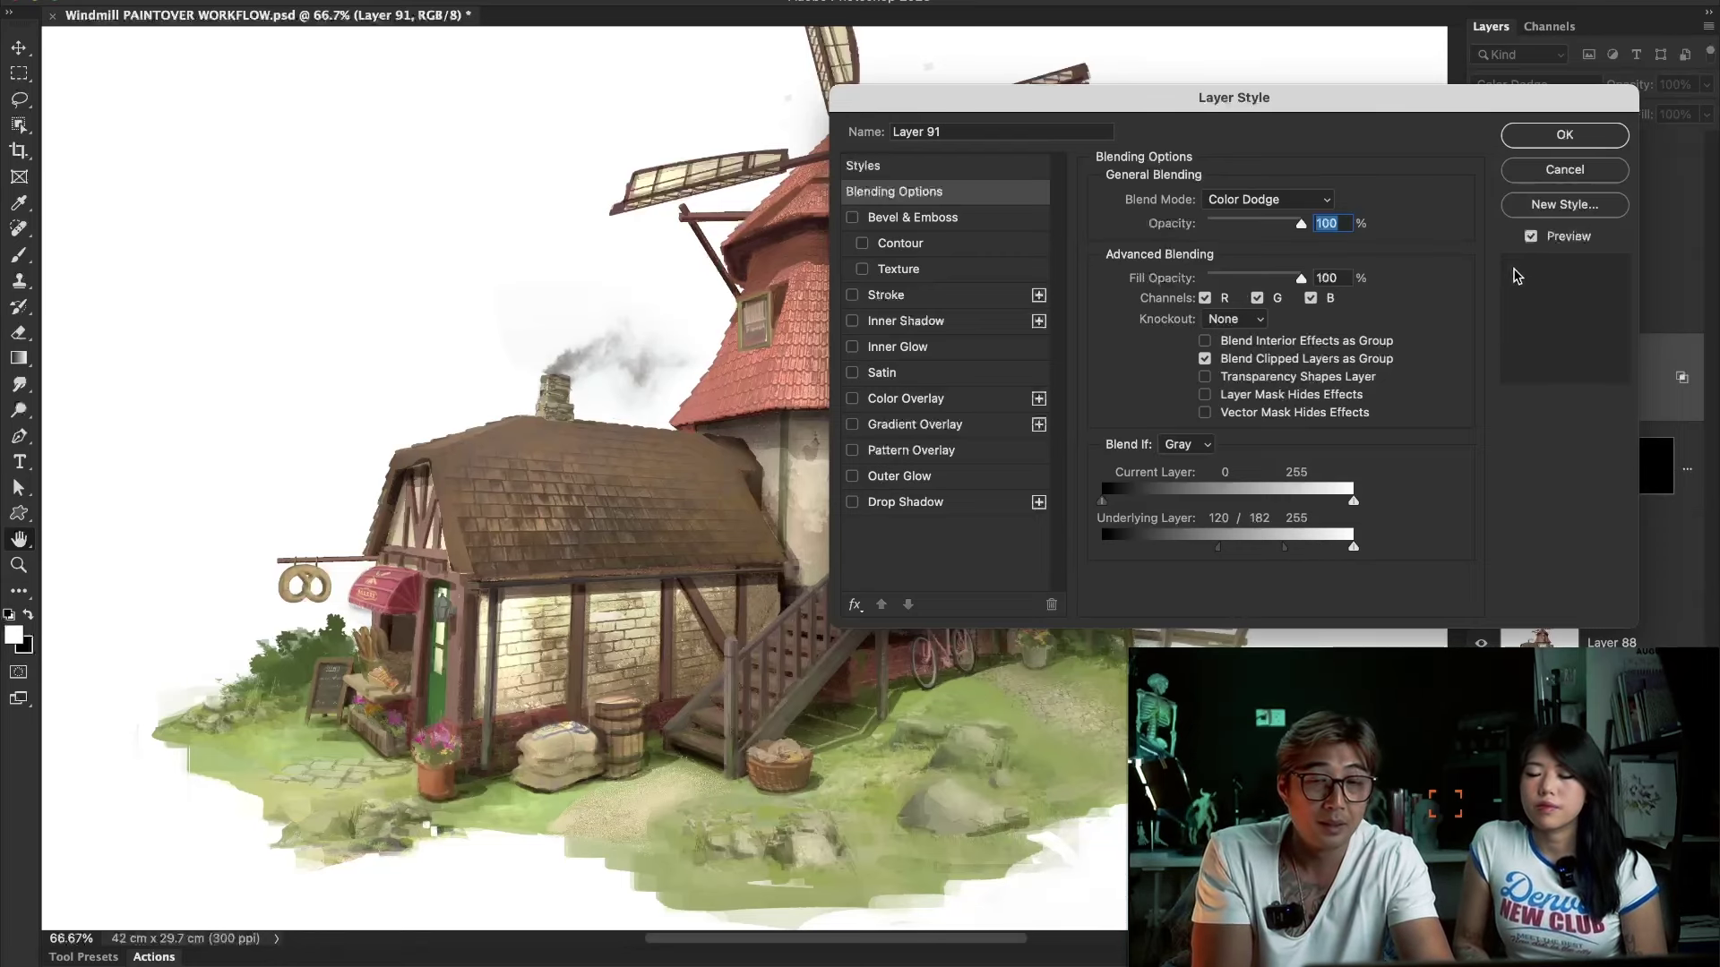
click(1522, 171)
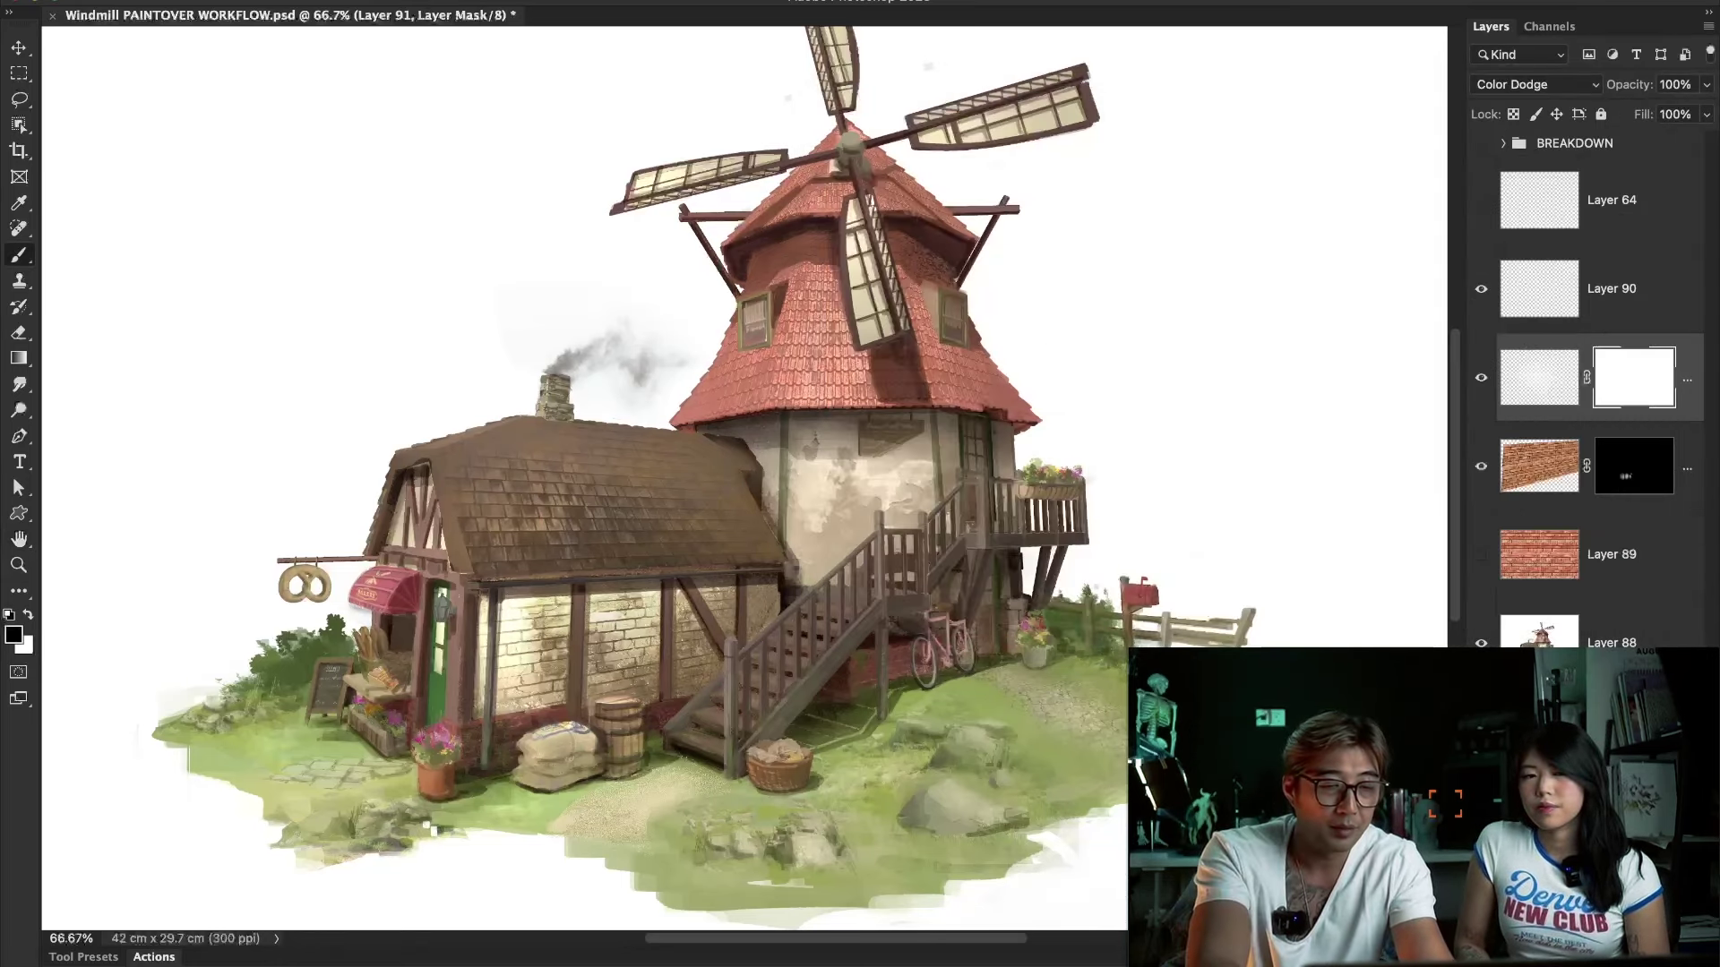
Invert Layer 91's mask to black and paint the glow back in small patches with a smaller white brush.
key(ctrl+i)
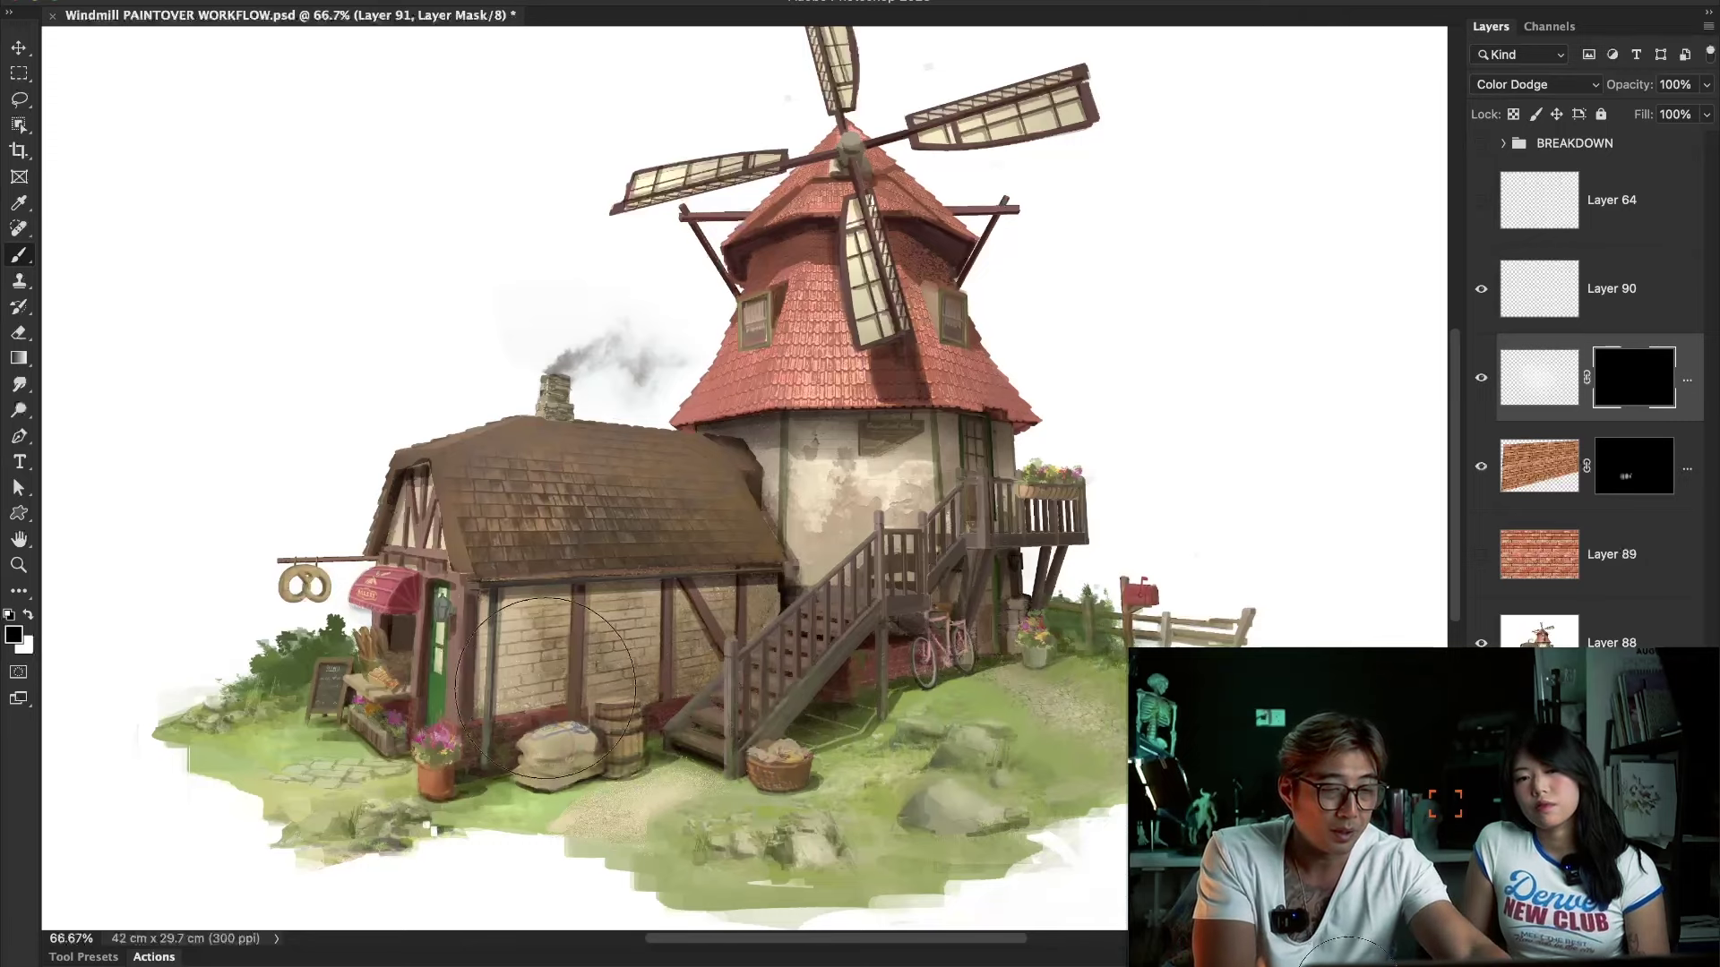
key(bracketleft)
key(bracketleft)
key(bracketleft)
key(bracketleft)
key(bracketleft)
key(bracketleft)
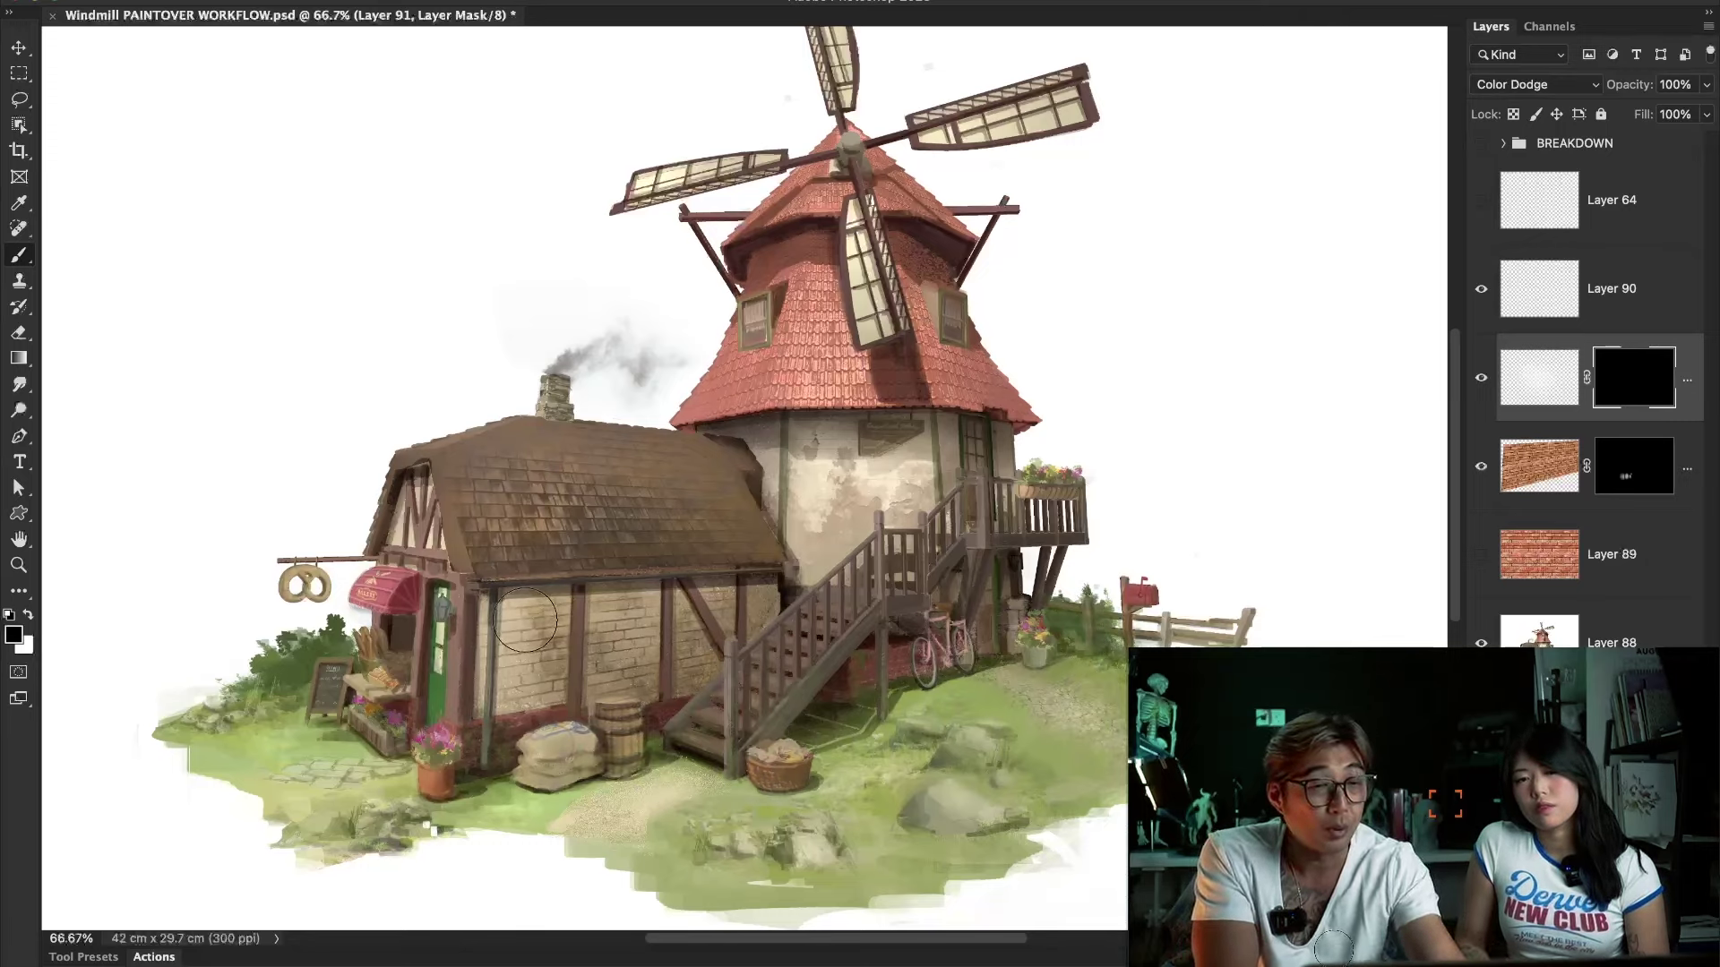
key(x)
mouse_move(530, 627)
mouse_down()
mouse_move(643, 617)
mouse_move(688, 645)
mouse_move(685, 627)
mouse_move(688, 643)
mouse_move(637, 630)
mouse_move(520, 676)
mouse_move(526, 622)
mouse_move(562, 615)
mouse_move(424, 536)
mouse_move(473, 532)
mouse_move(550, 579)
mouse_move(547, 629)
mouse_move(486, 618)
mouse_move(549, 608)
mouse_move(520, 648)
mouse_move(541, 660)
mouse_move(601, 631)
mouse_up()
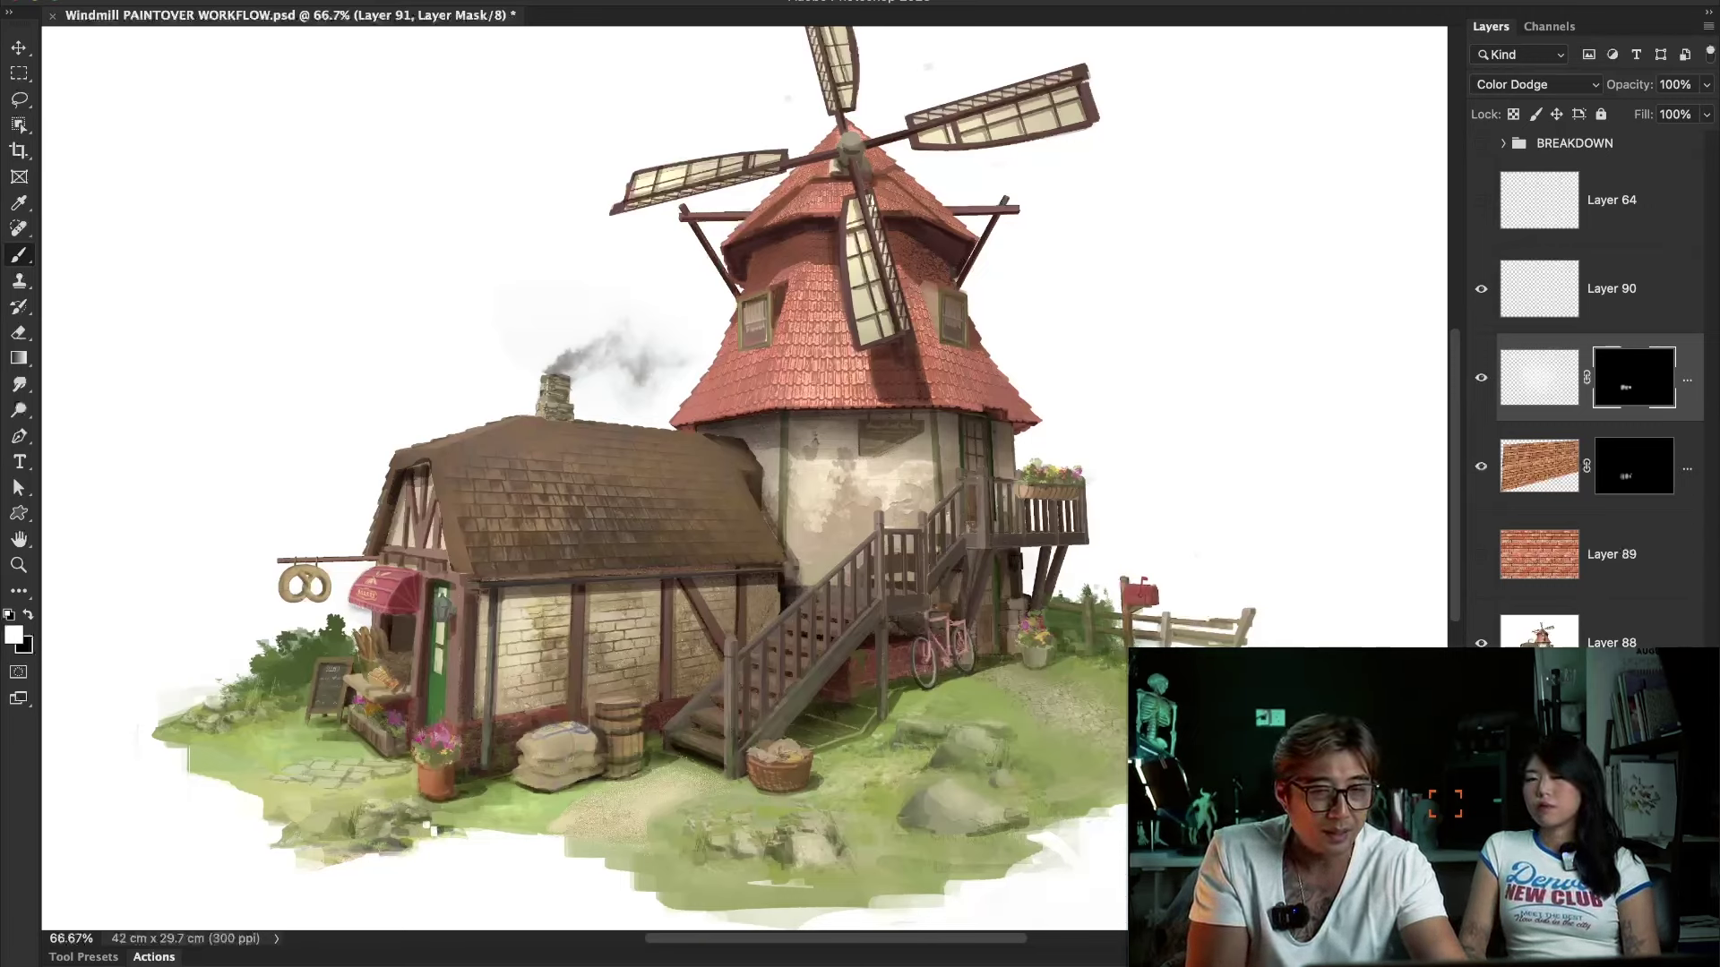
Create Layer 92 and fill it with a dark green chosen in the Color Picker.
double_click(1539, 385)
click(1584, 174)
key(ctrl+shift+alt+n)
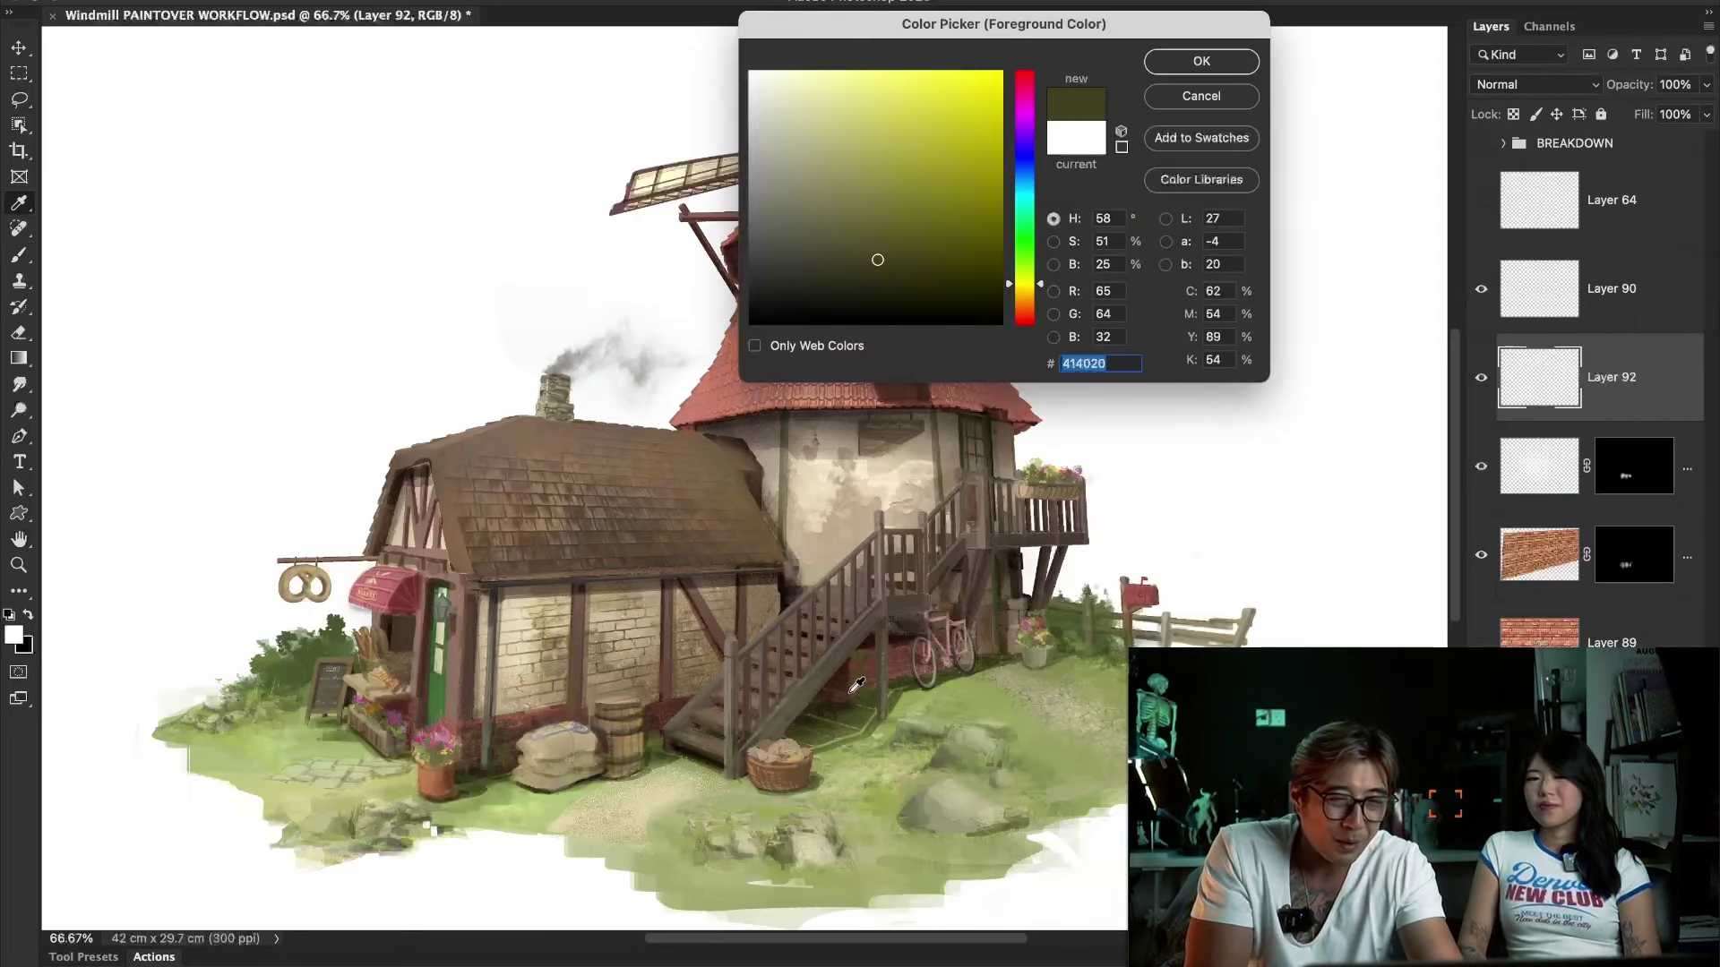
drag(1022, 280, 1029, 220)
click(833, 260)
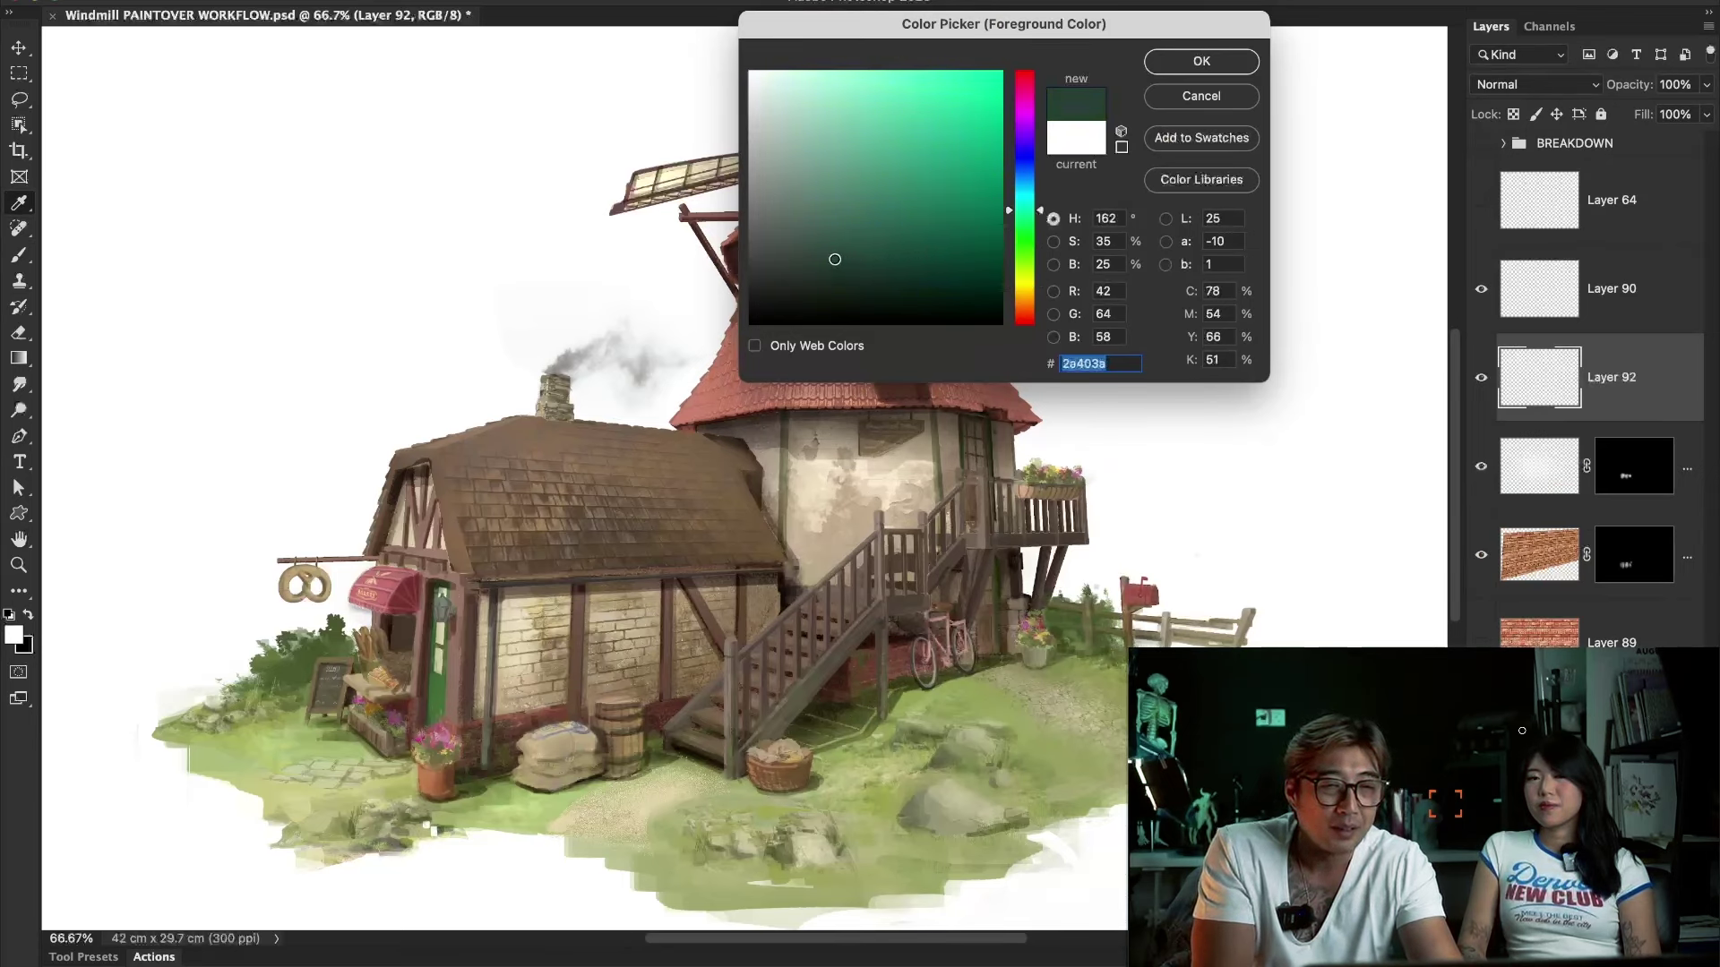
click(1210, 60)
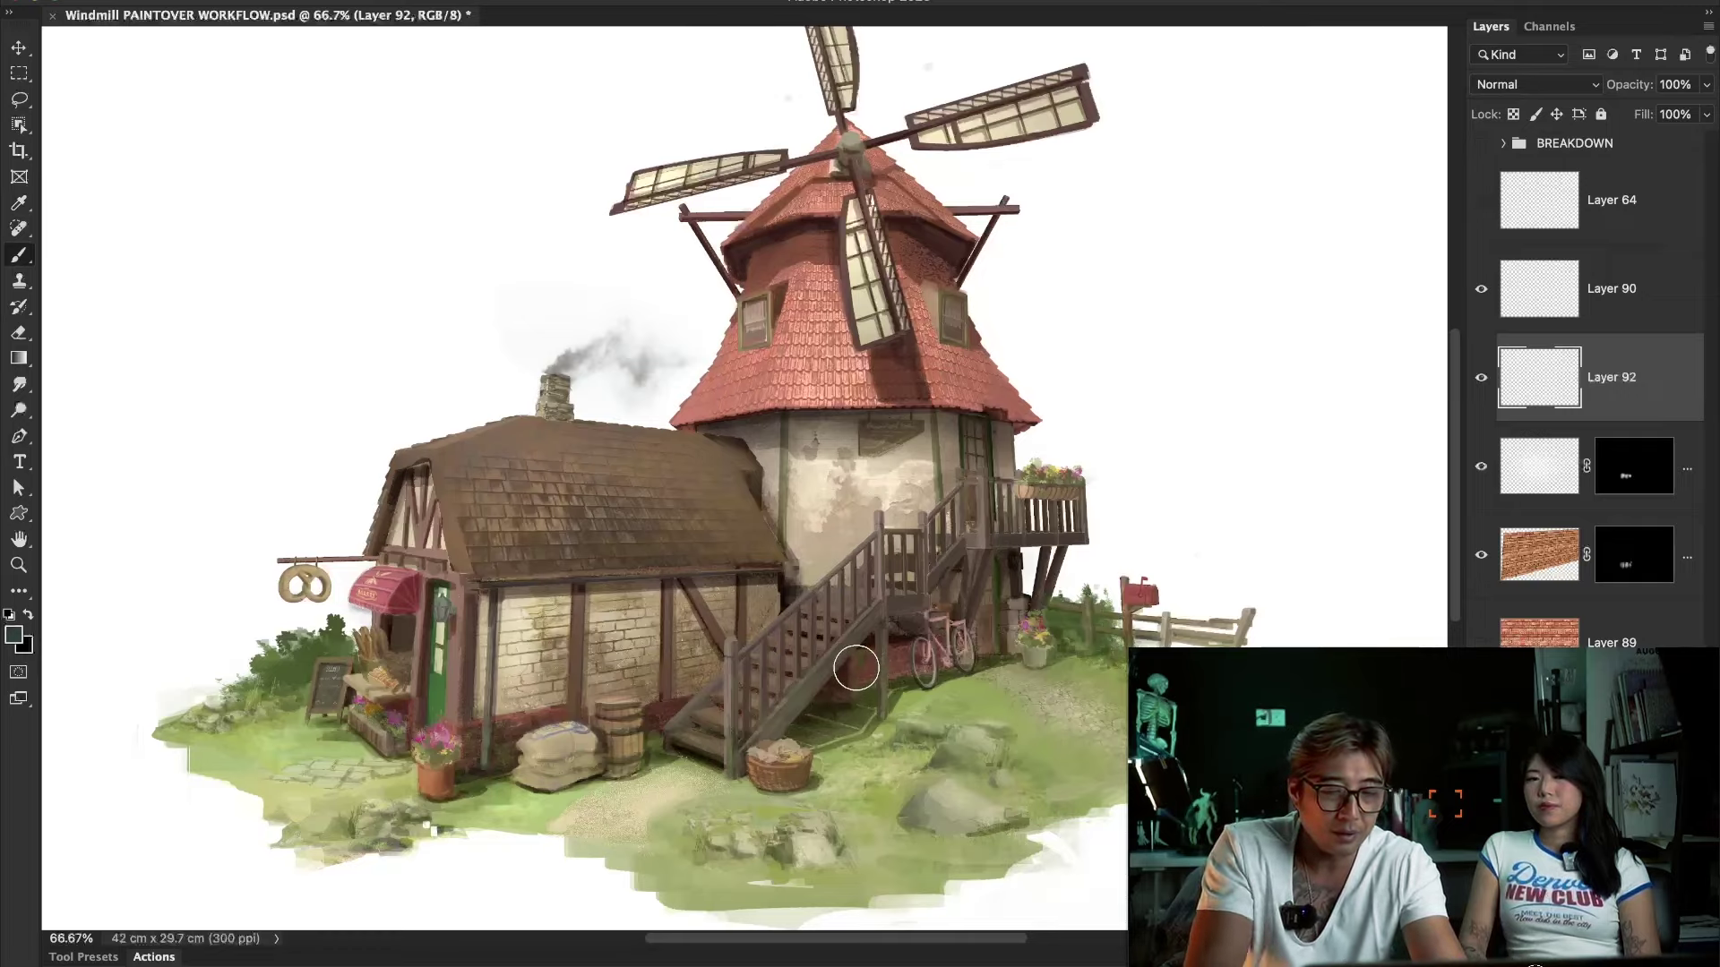
key(alt+BackSpace)
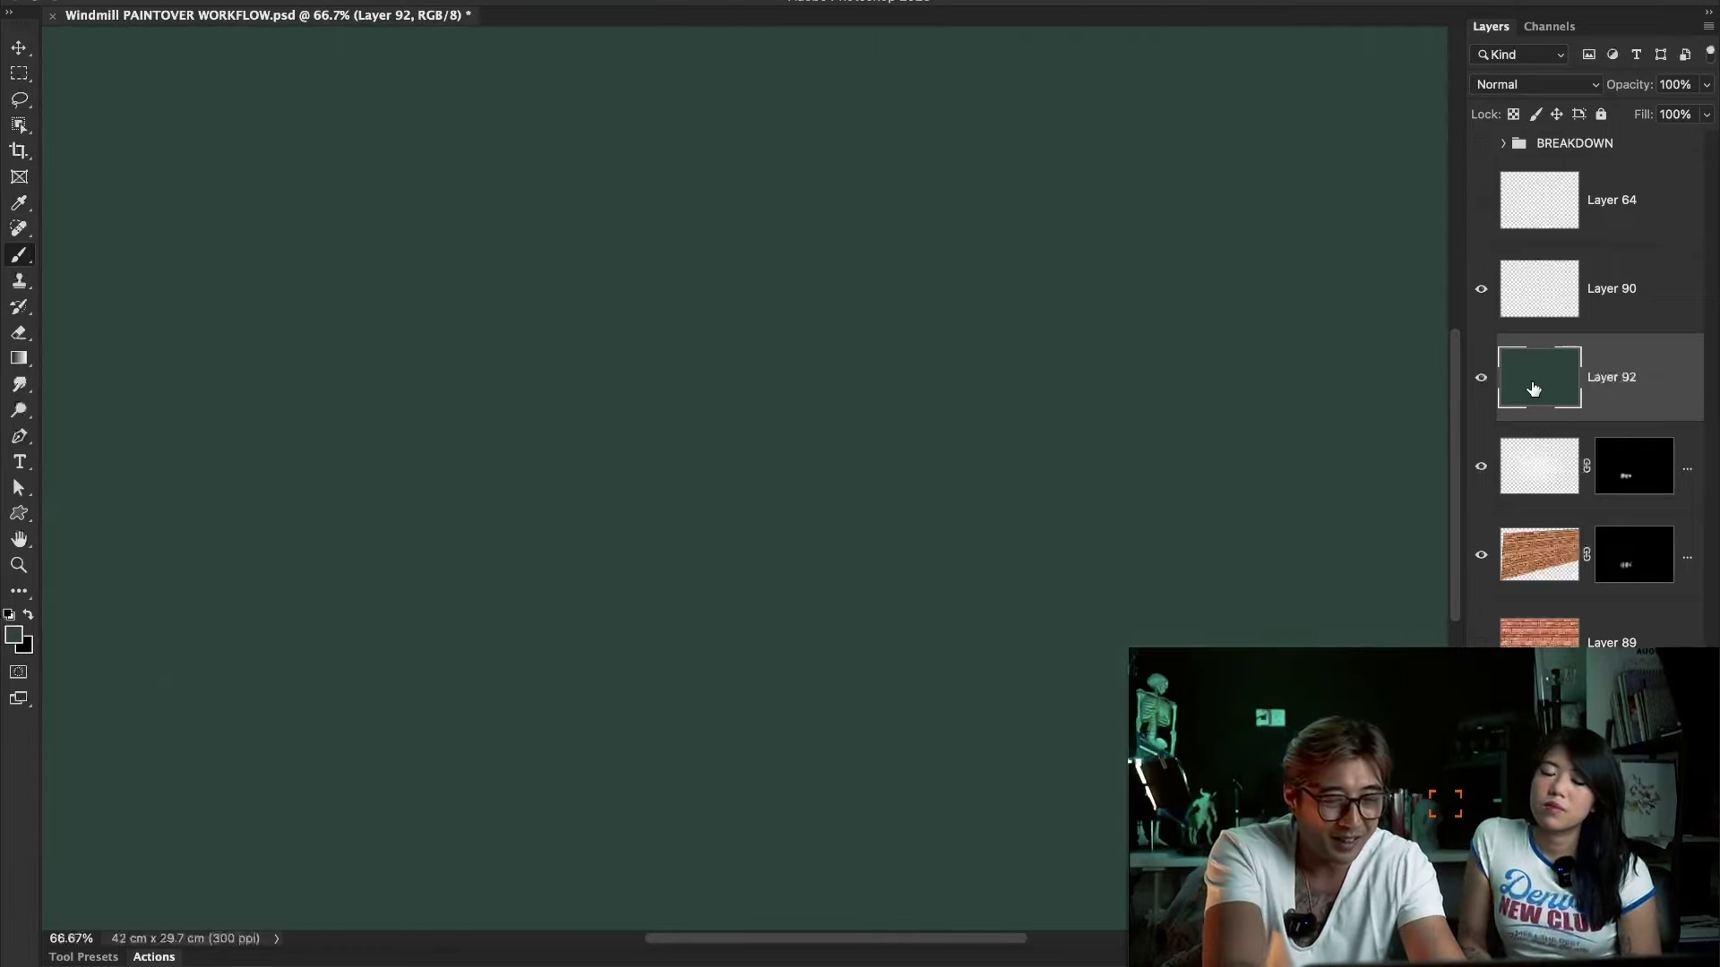
Desaturate the green fill to Saturation -26 with Hue/Saturation.
key(ctrl+u)
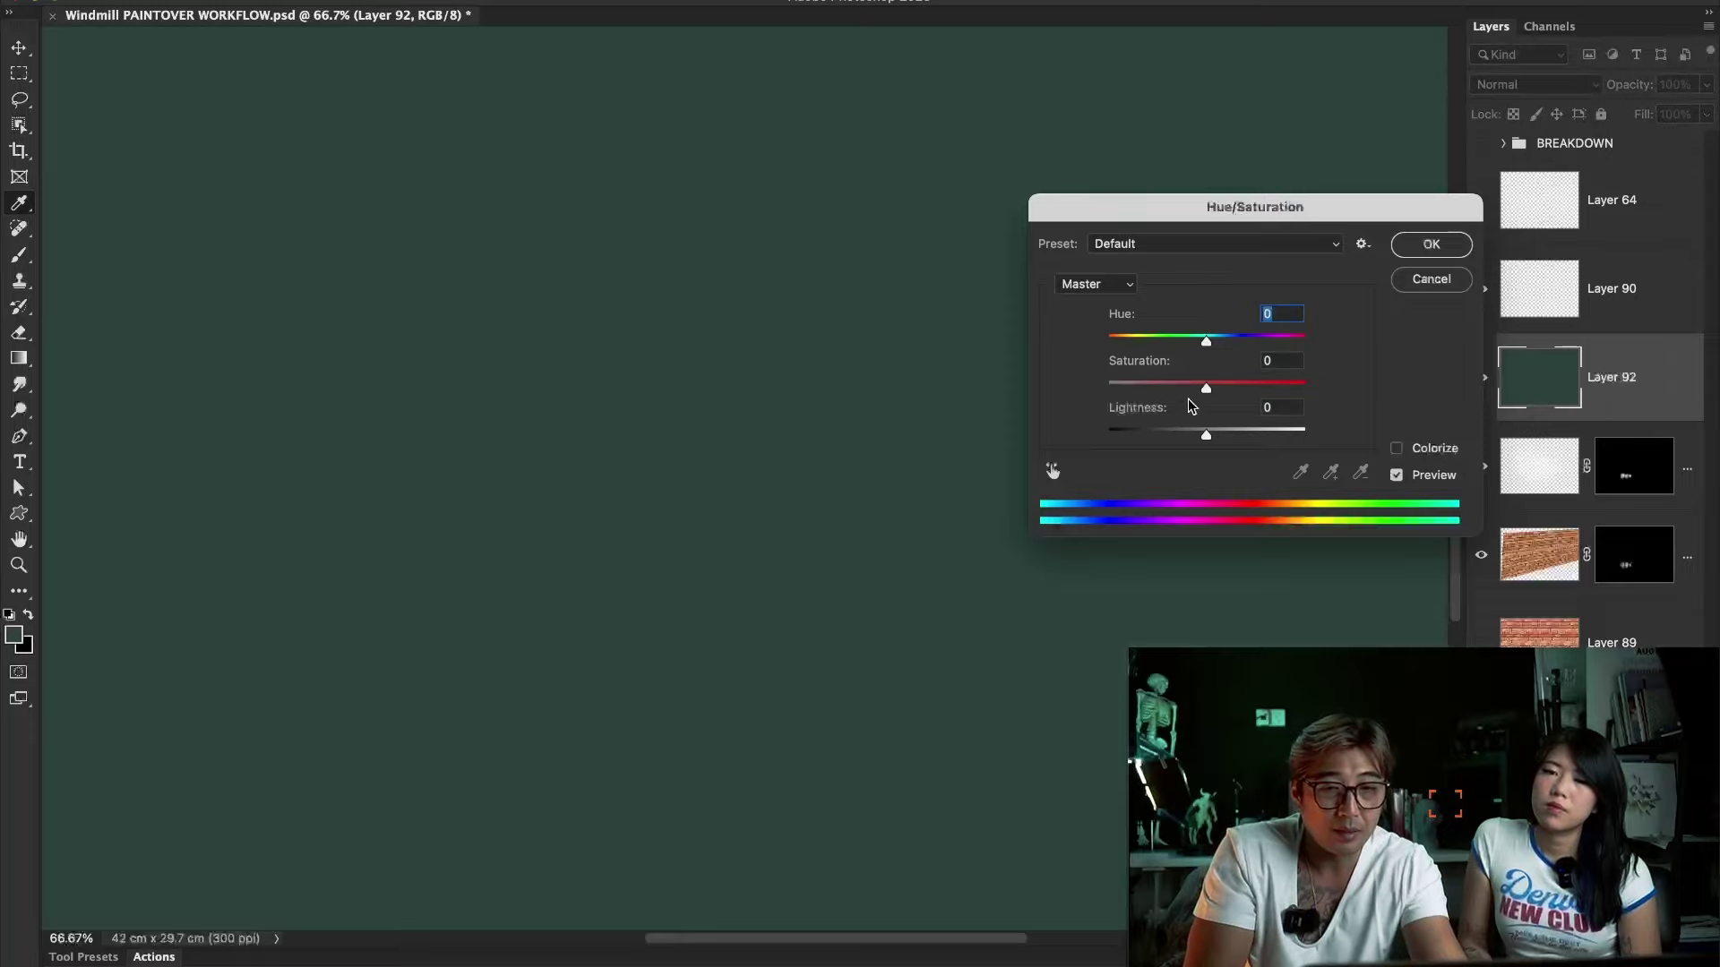
drag(1205, 387, 1218, 341)
click(1431, 244)
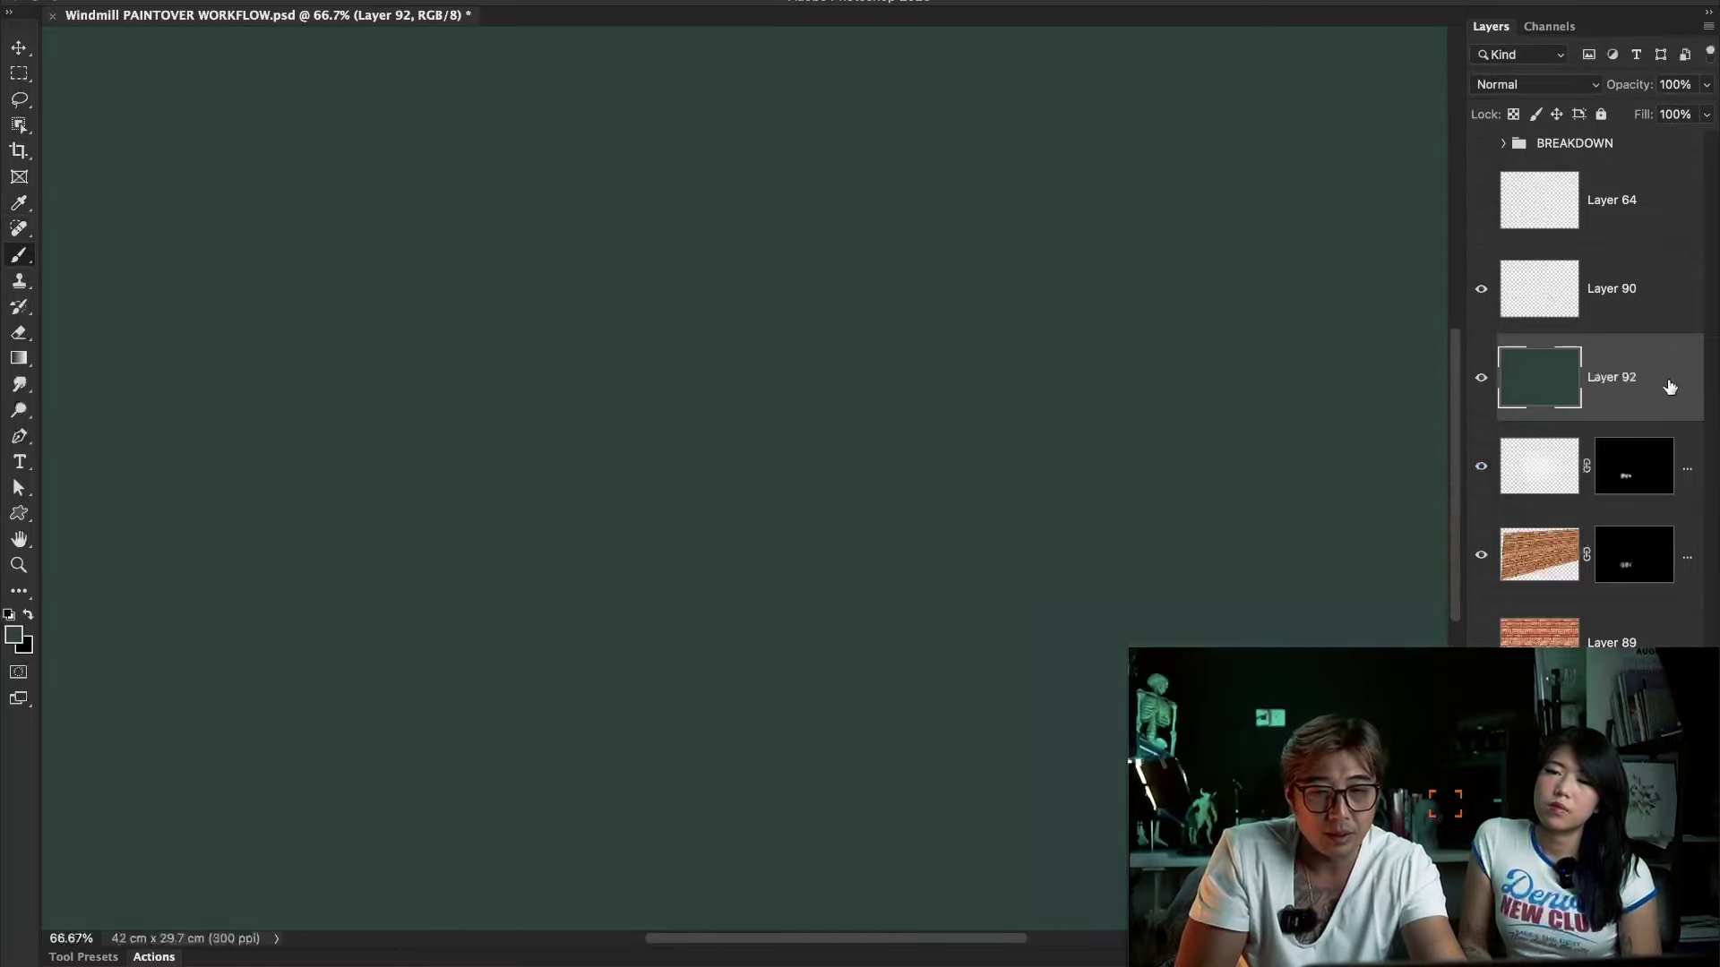
Split Layer 92's Underlying Layer Blend If white slider to 41/81 so green covers only the darkest tones.
double_click(1670, 386)
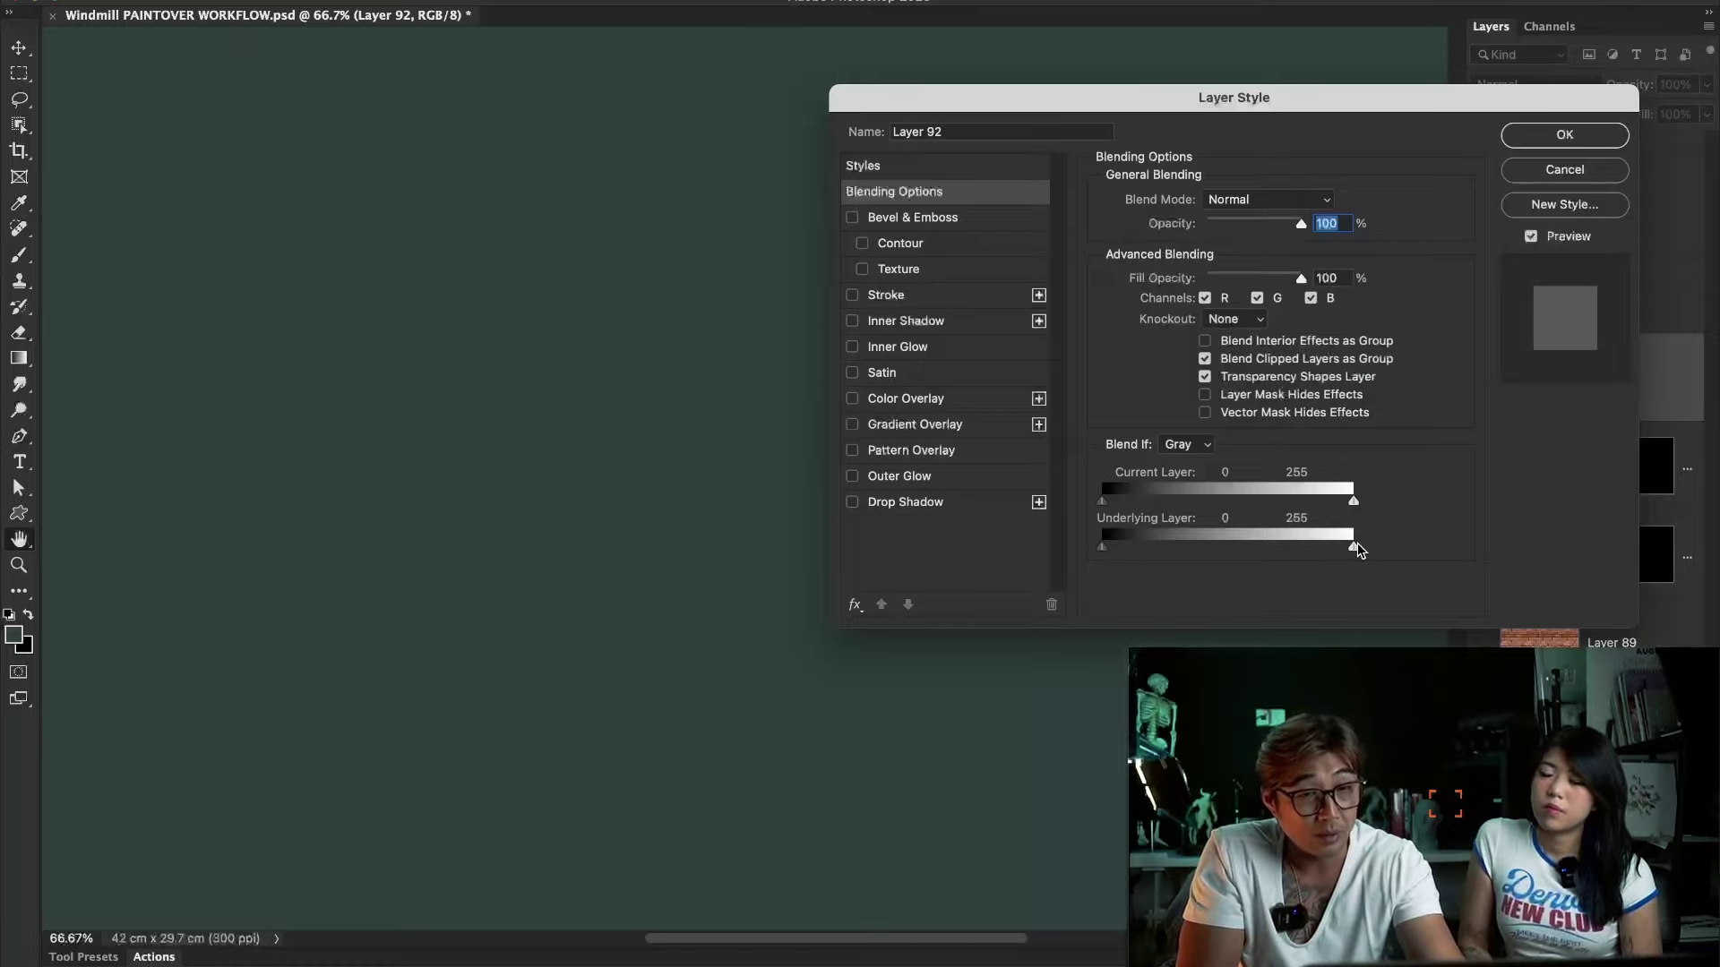
drag(1357, 548, 1340, 557)
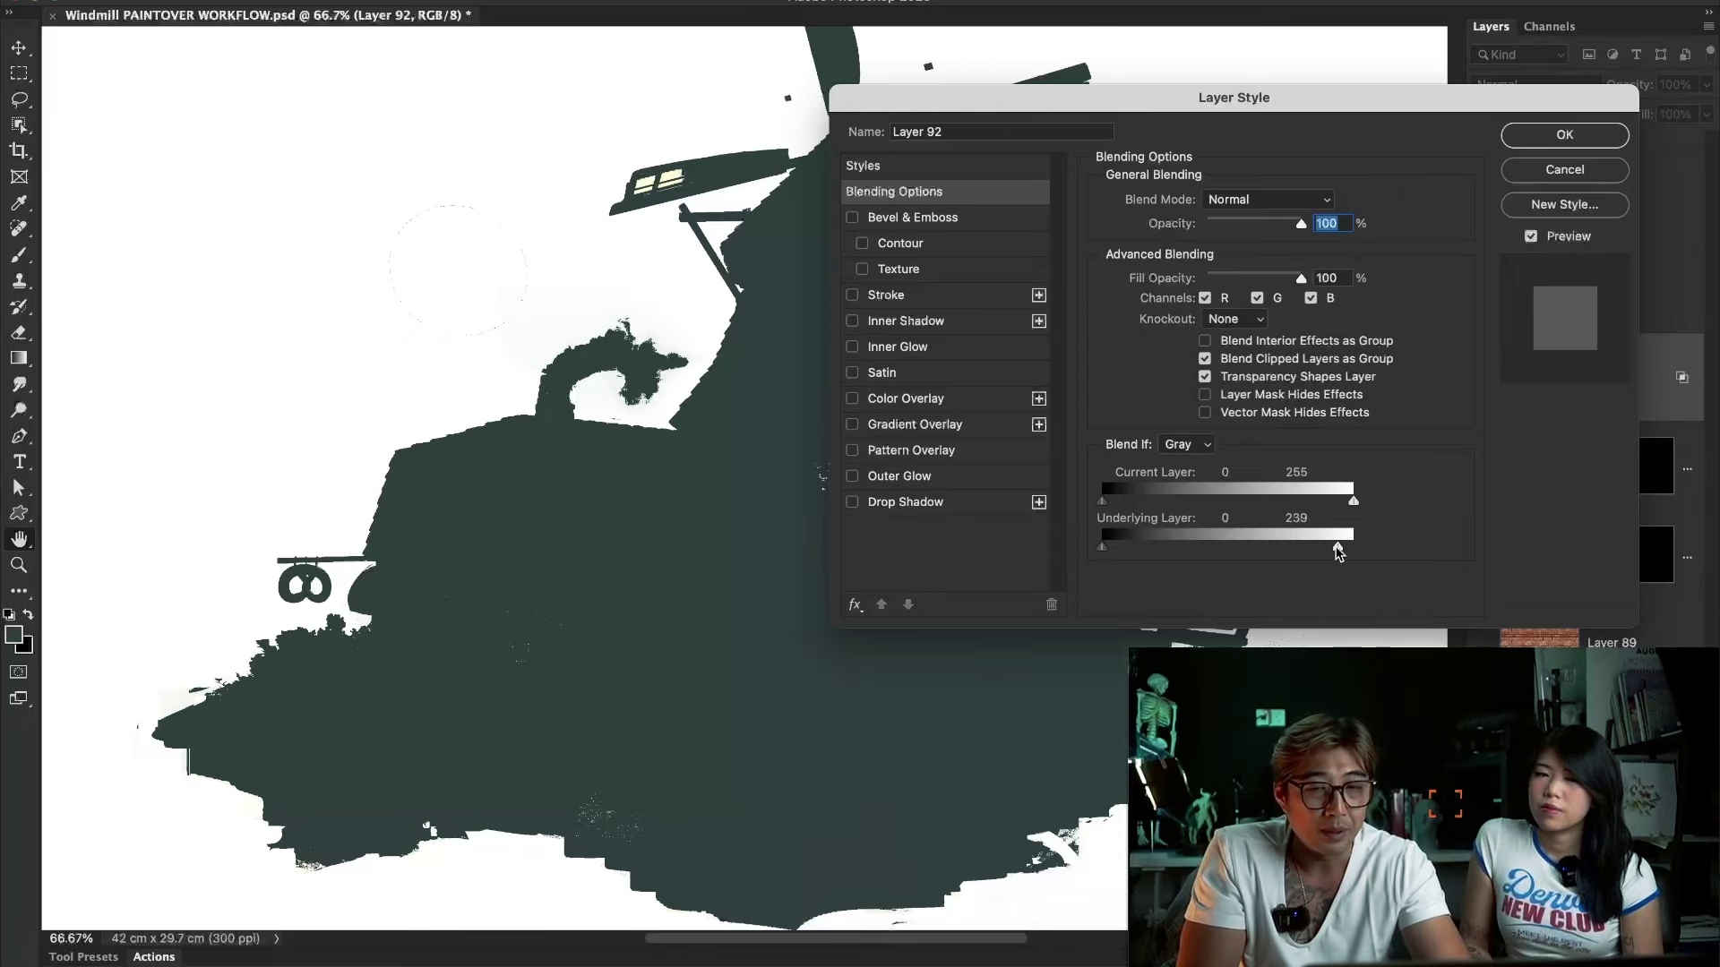
drag(1397, 97, 1591, 70)
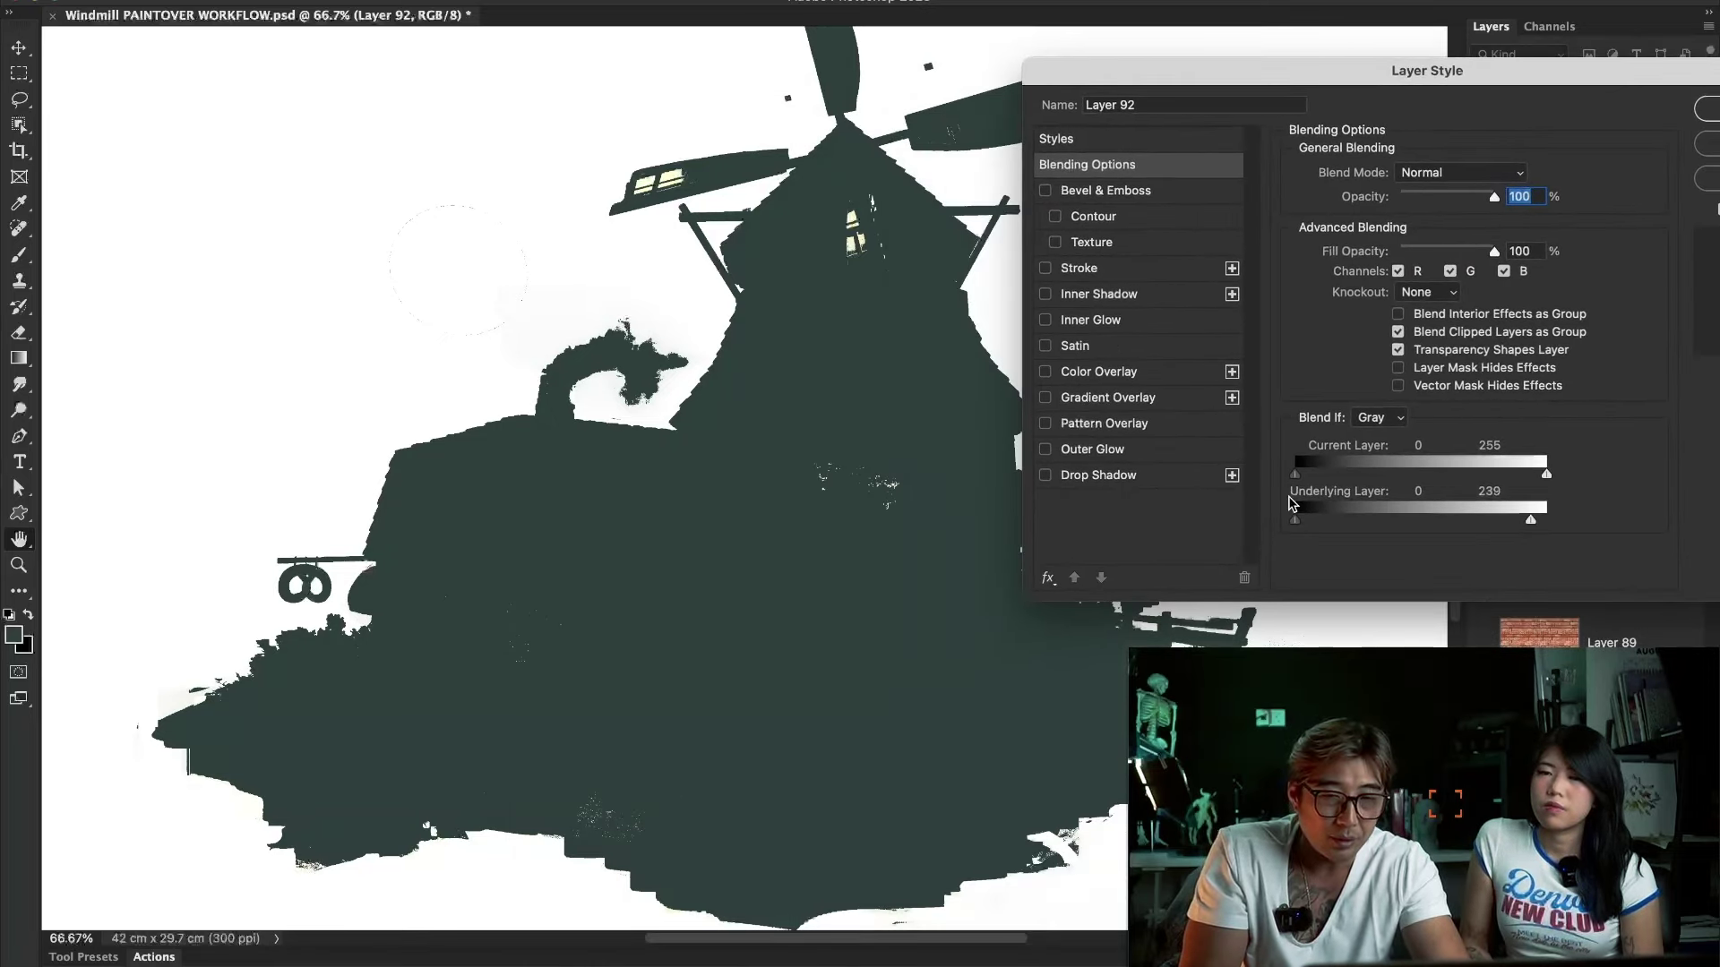
drag(1529, 521, 1364, 524)
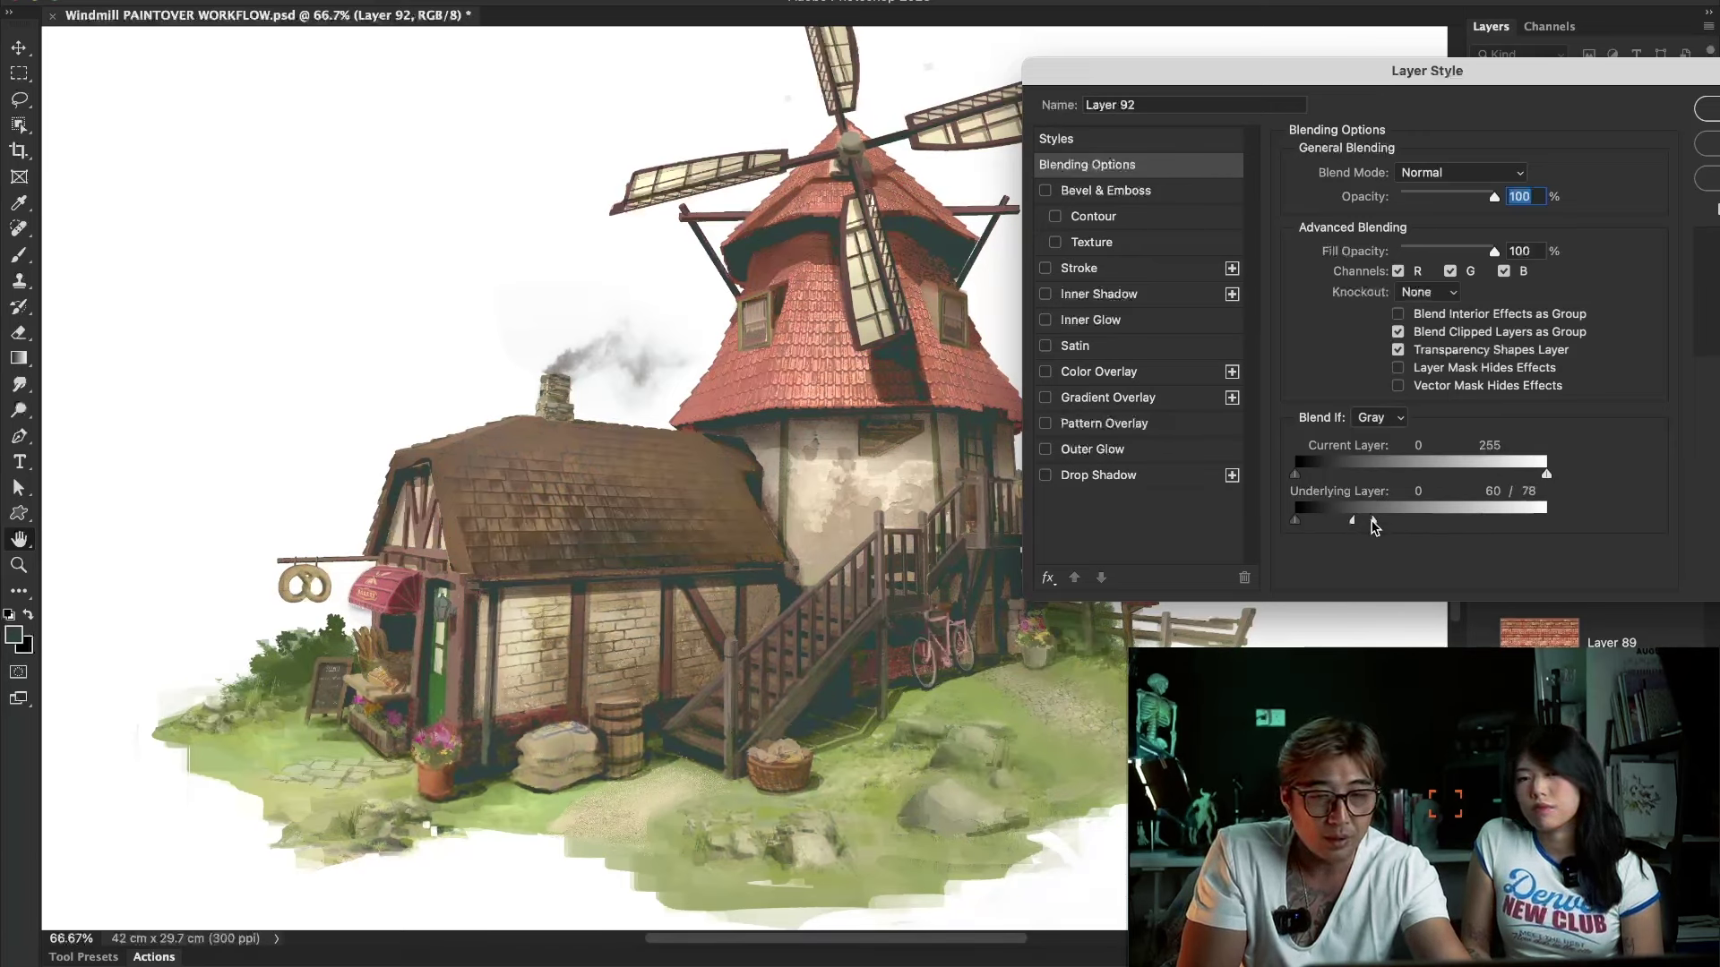
drag(1375, 526, 1377, 526)
drag(1352, 523, 1327, 529)
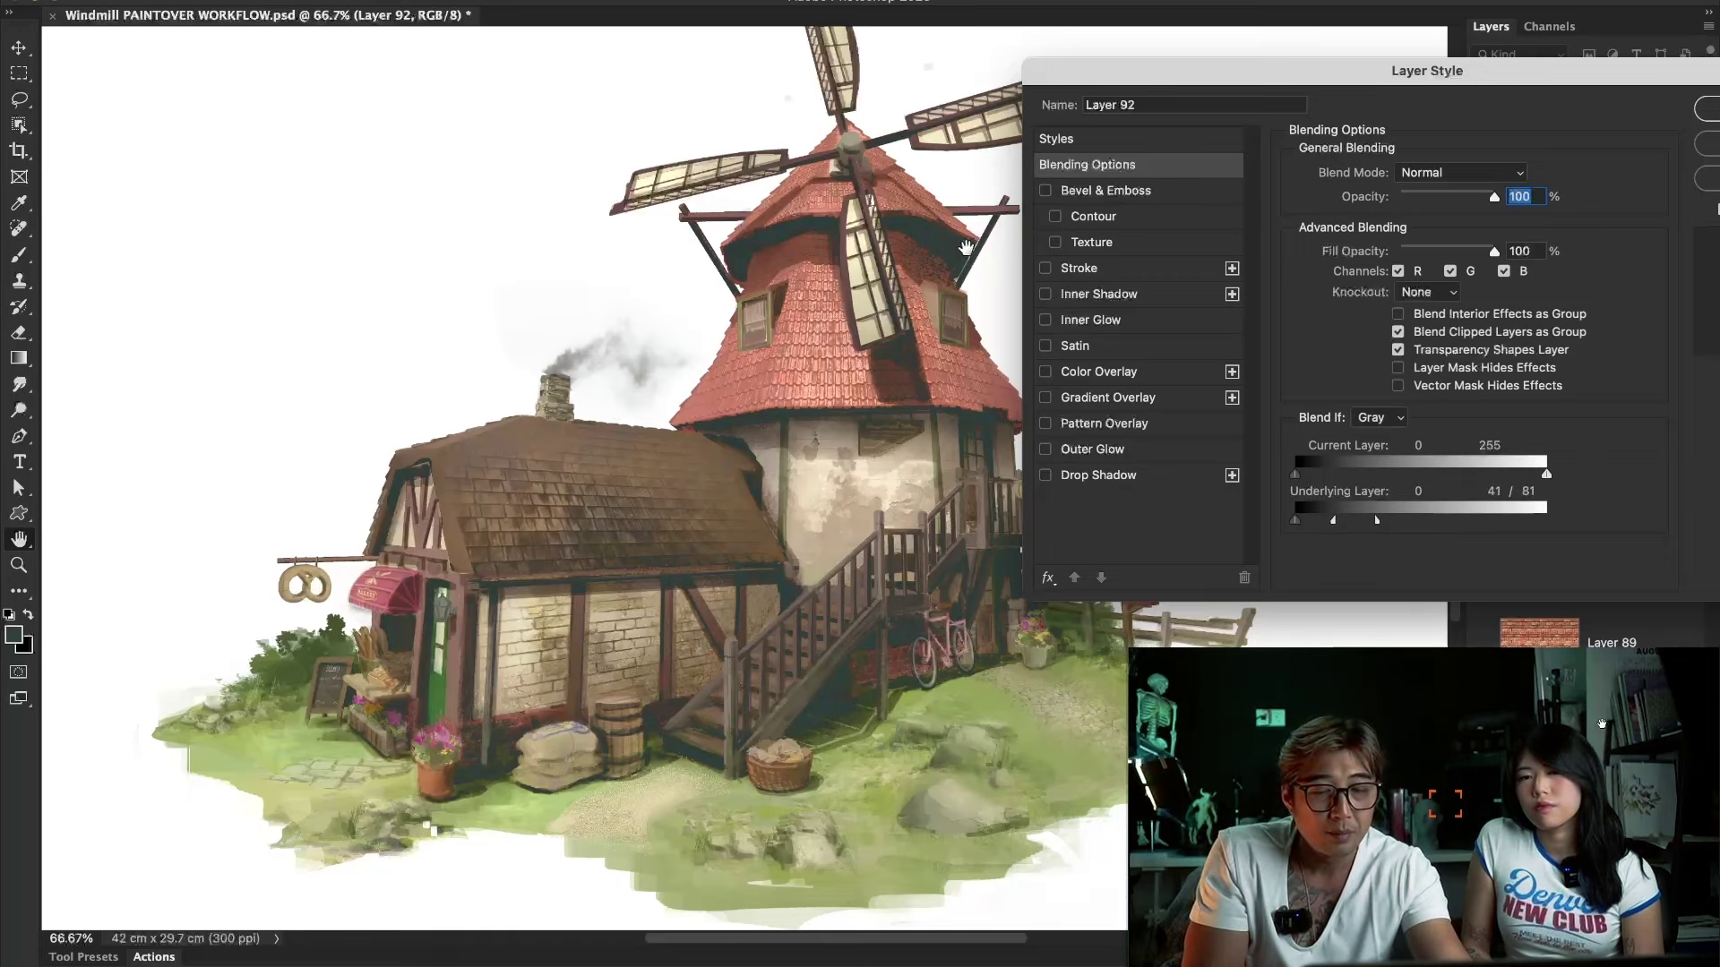
key(Return)
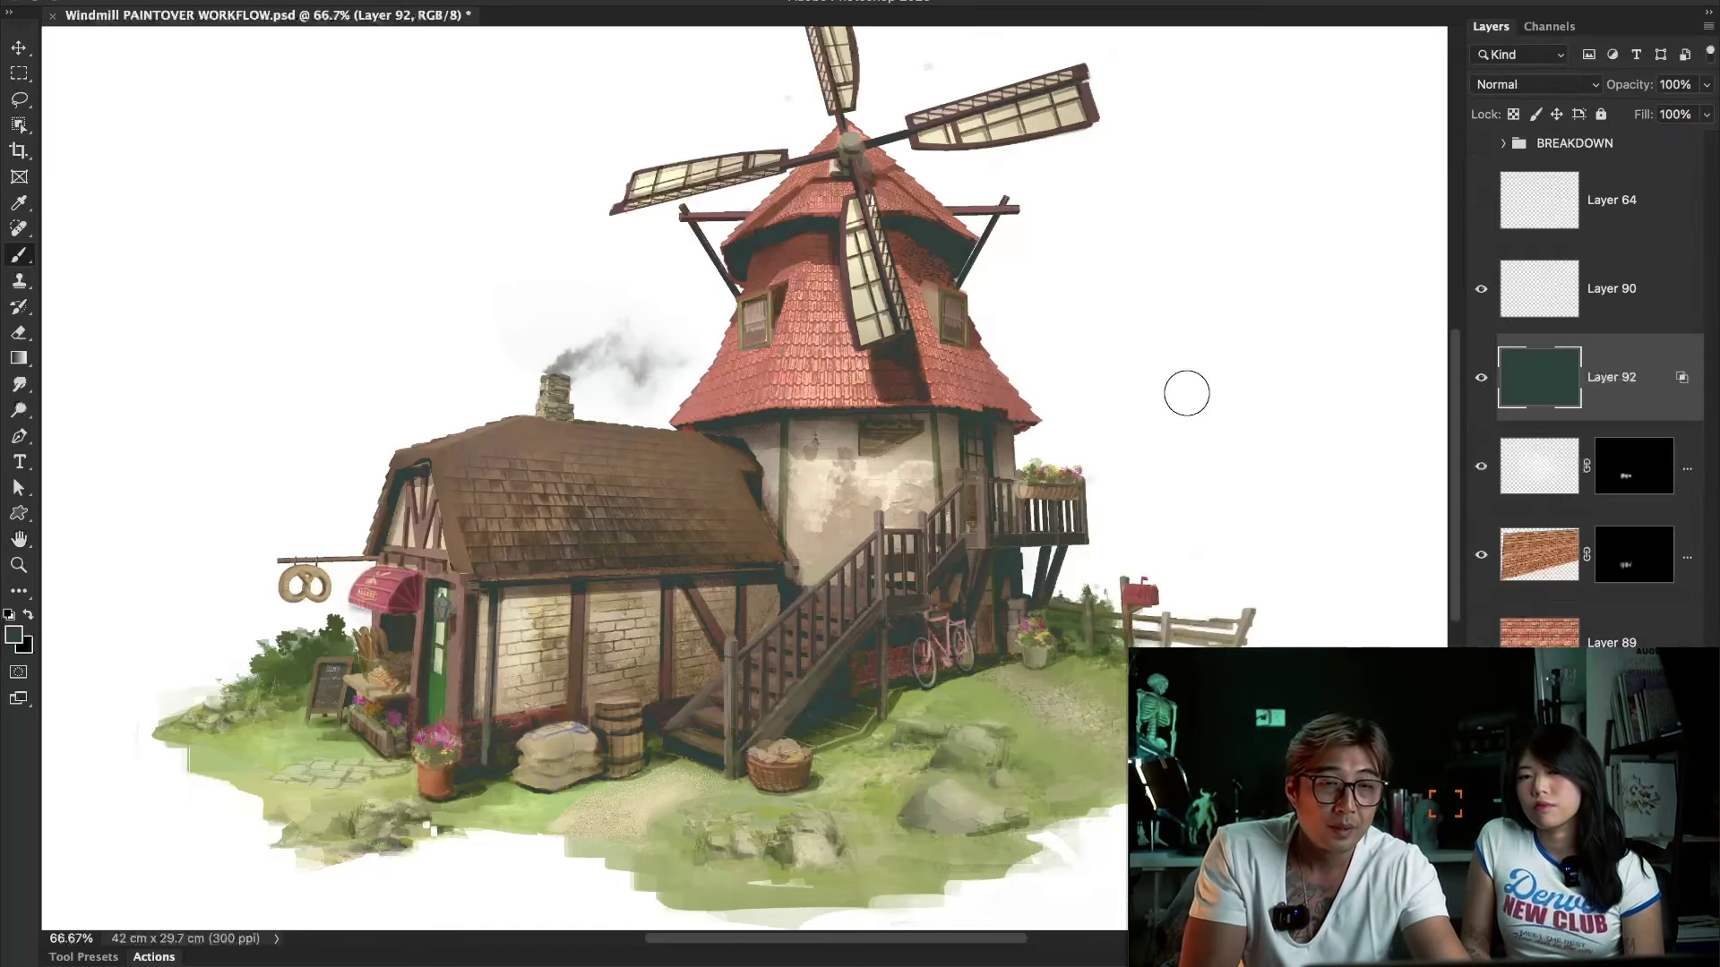
Compare Layer 92 on and off and preview blend modes, keeping it on Normal.
click(1480, 380)
click(1480, 380)
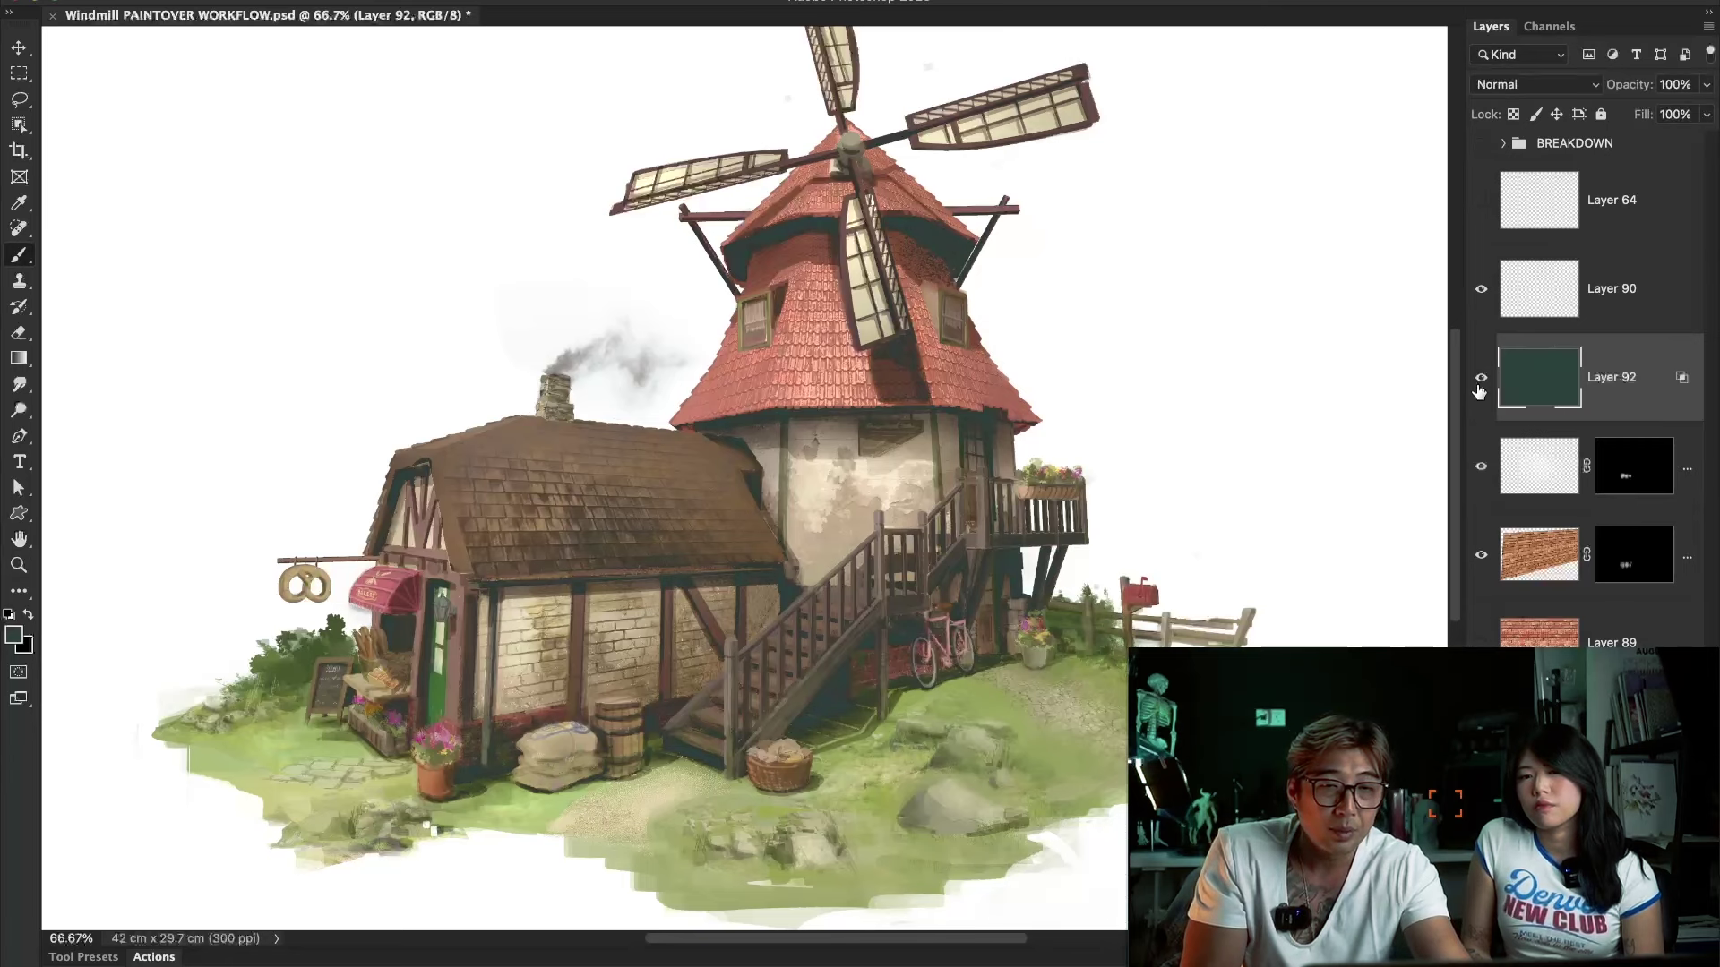
click(1542, 86)
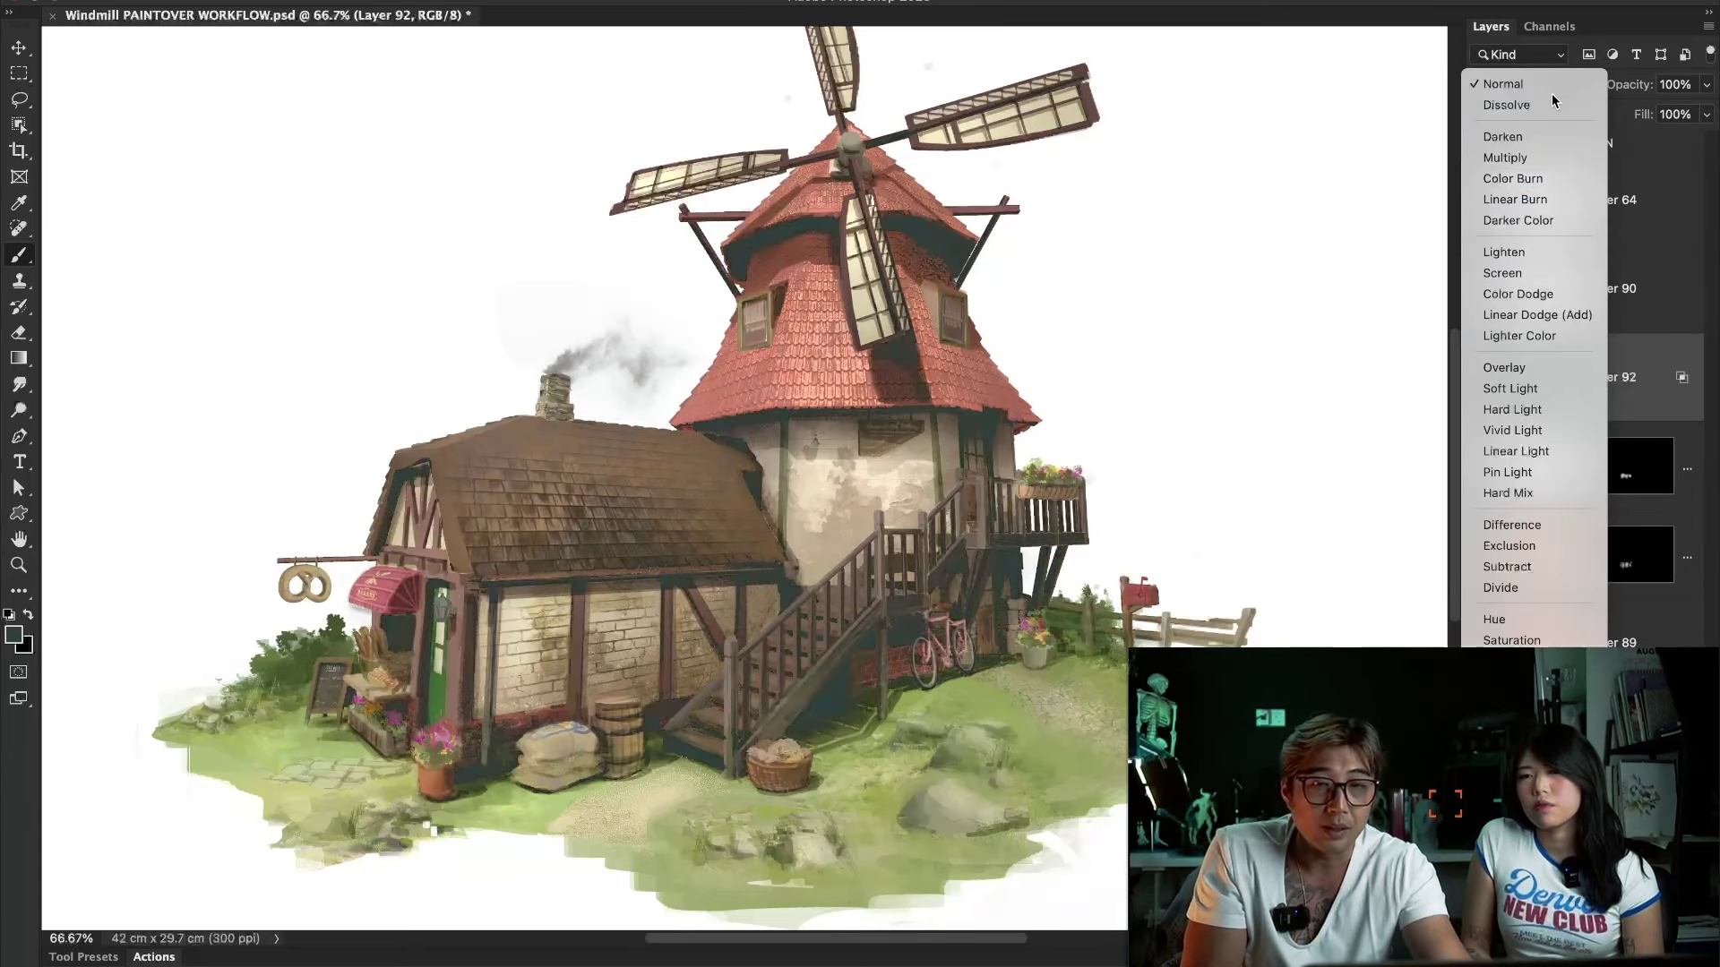
key(Escape)
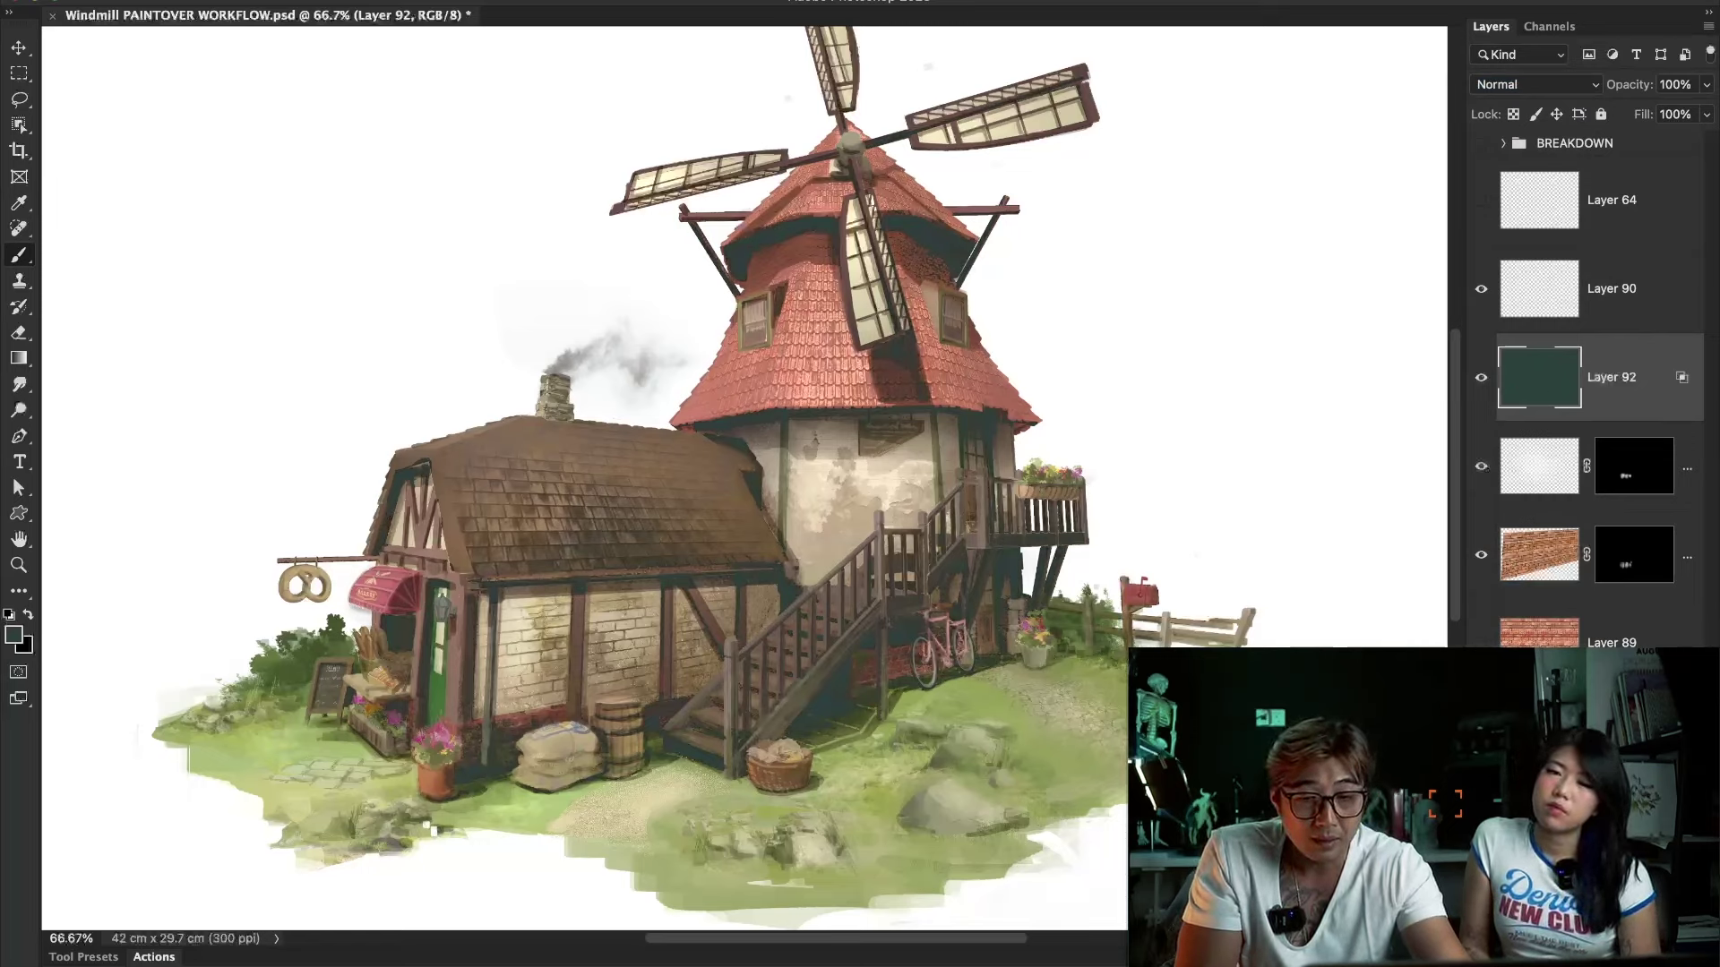
Add a black-filled layer mask to Layer 92 and set white as the painting colour.
click(1572, 951)
key(x)
key(alt+BackSpace)
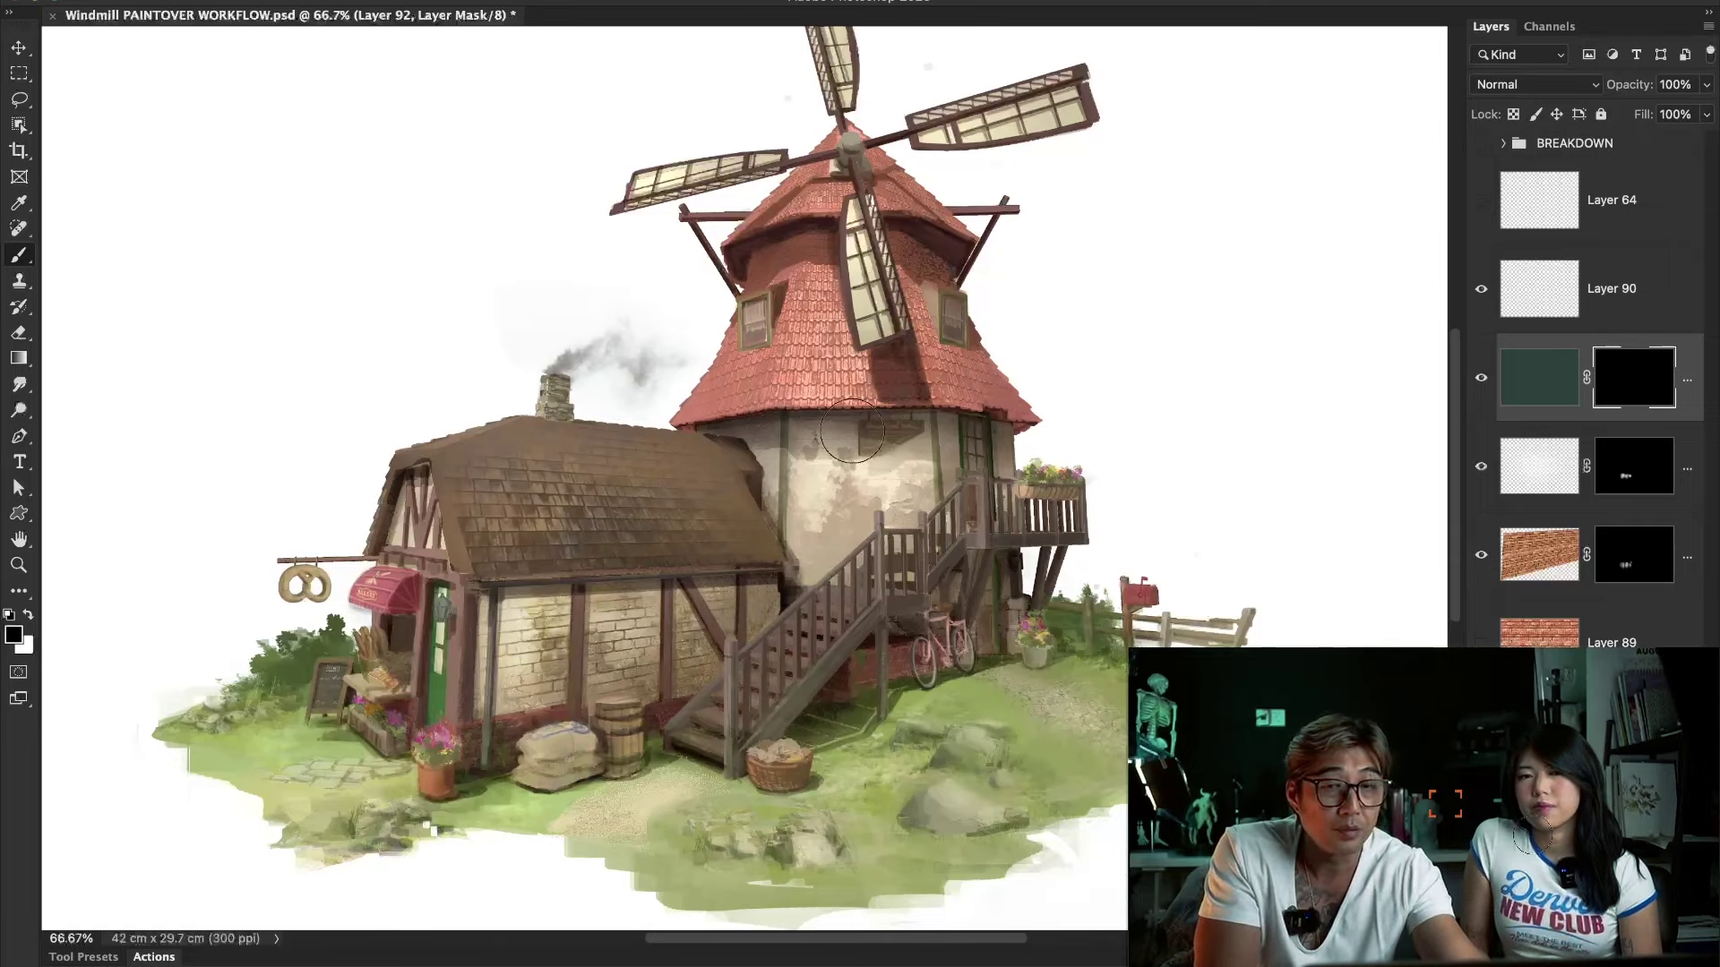
key(x)
Paint white on the mask over the windmill sign, the bush and the sacks.
drag(890, 421, 860, 453)
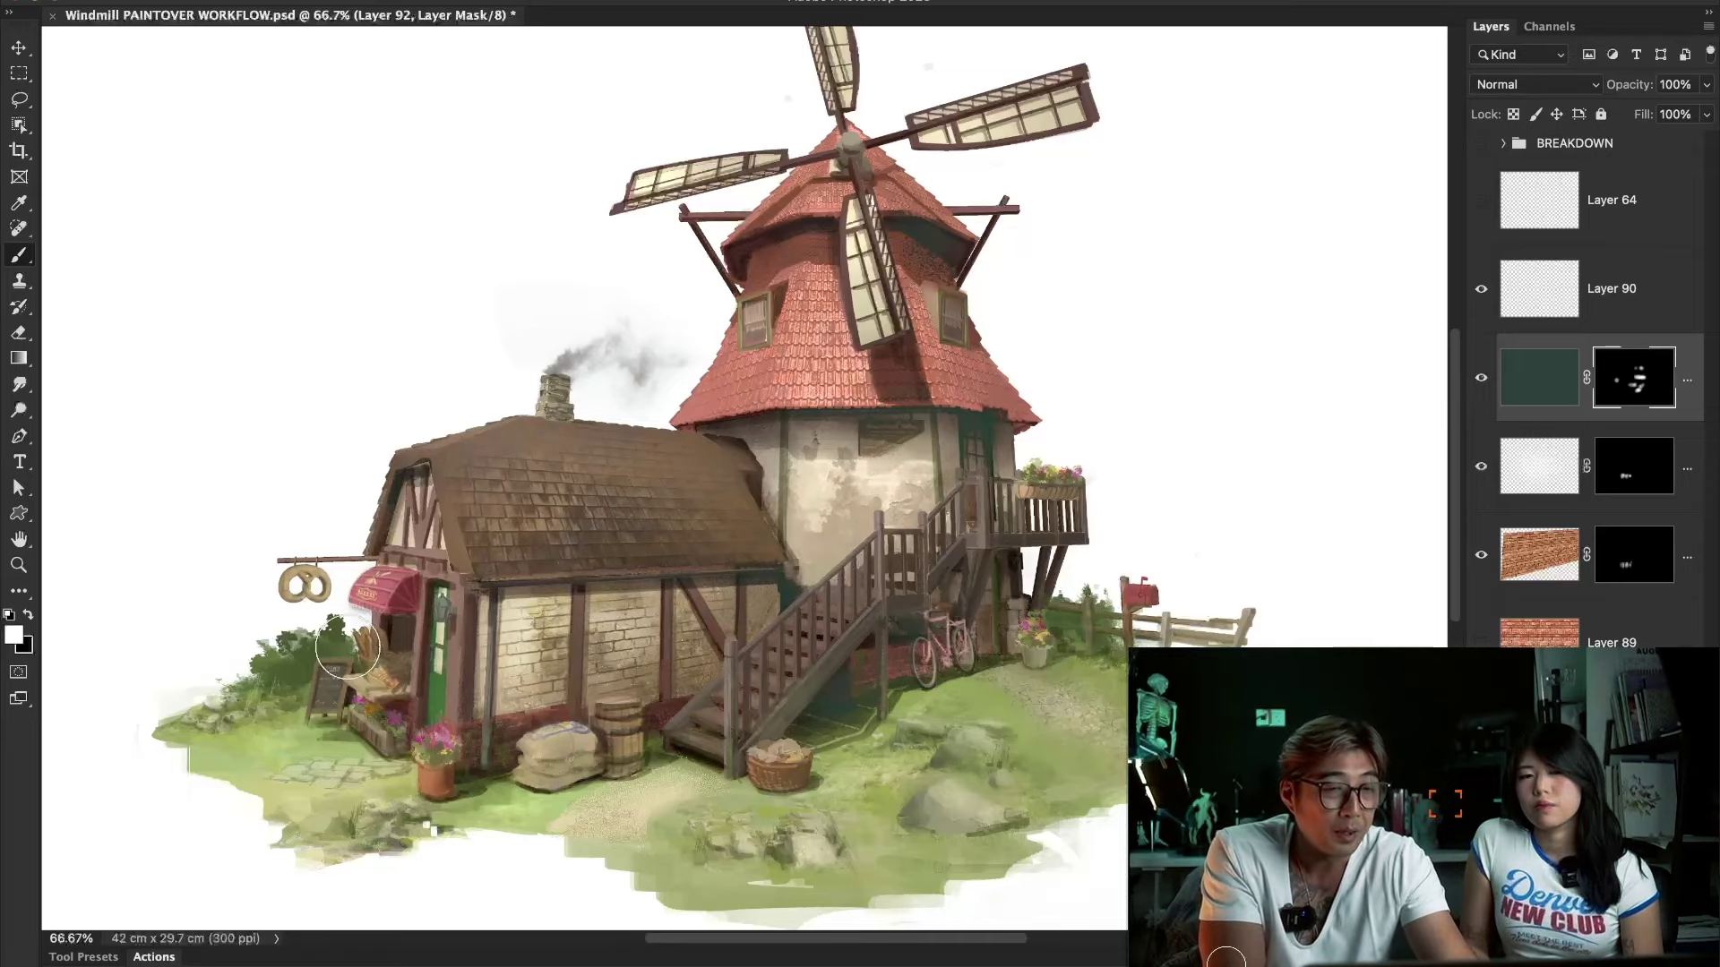
drag(349, 645, 300, 670)
drag(466, 733, 509, 747)
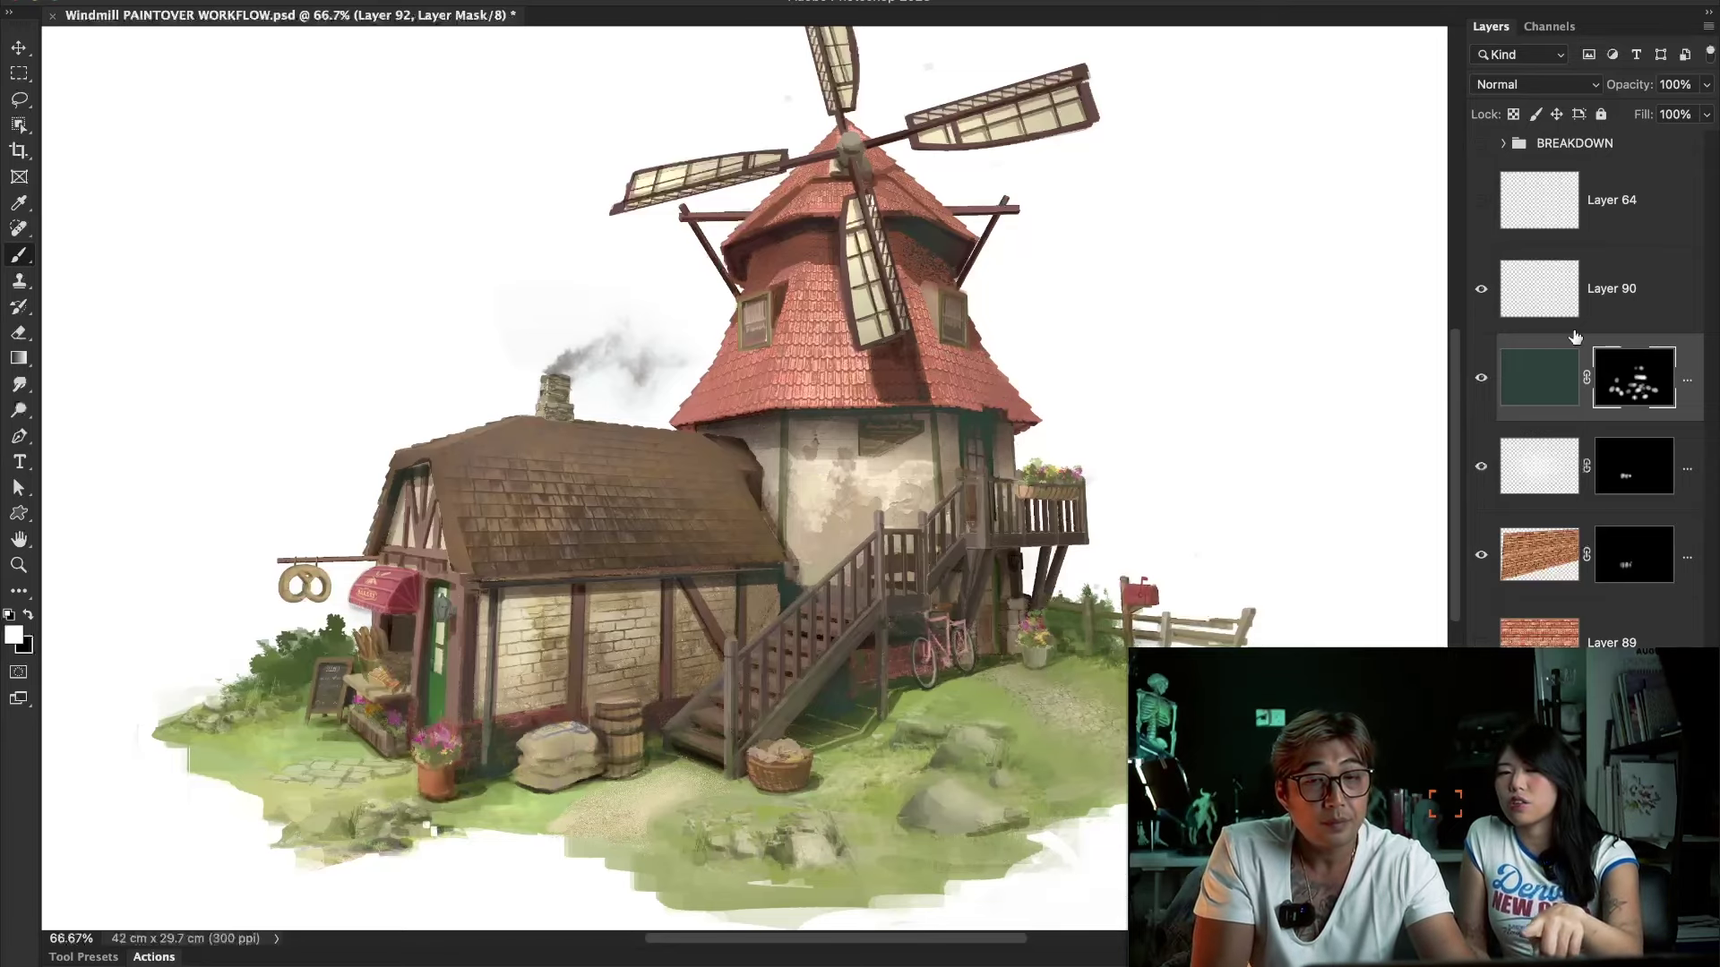
click(1515, 388)
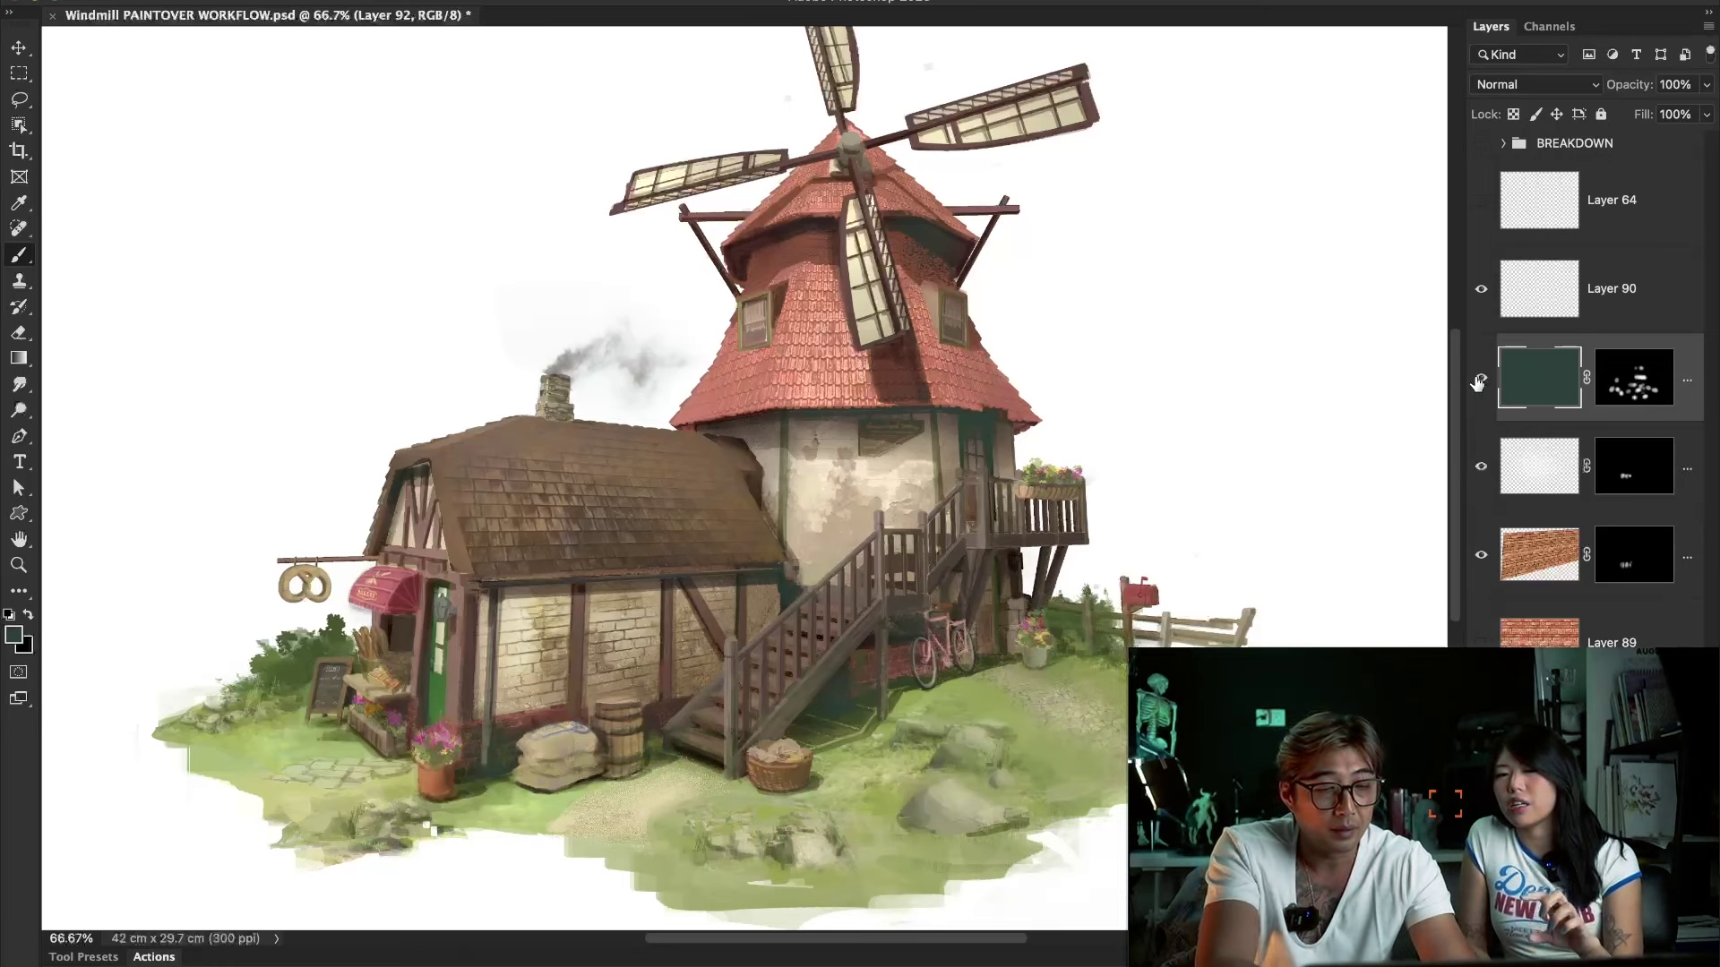
Brighten Layer 92 slightly by raising its Curves.
key(super+m)
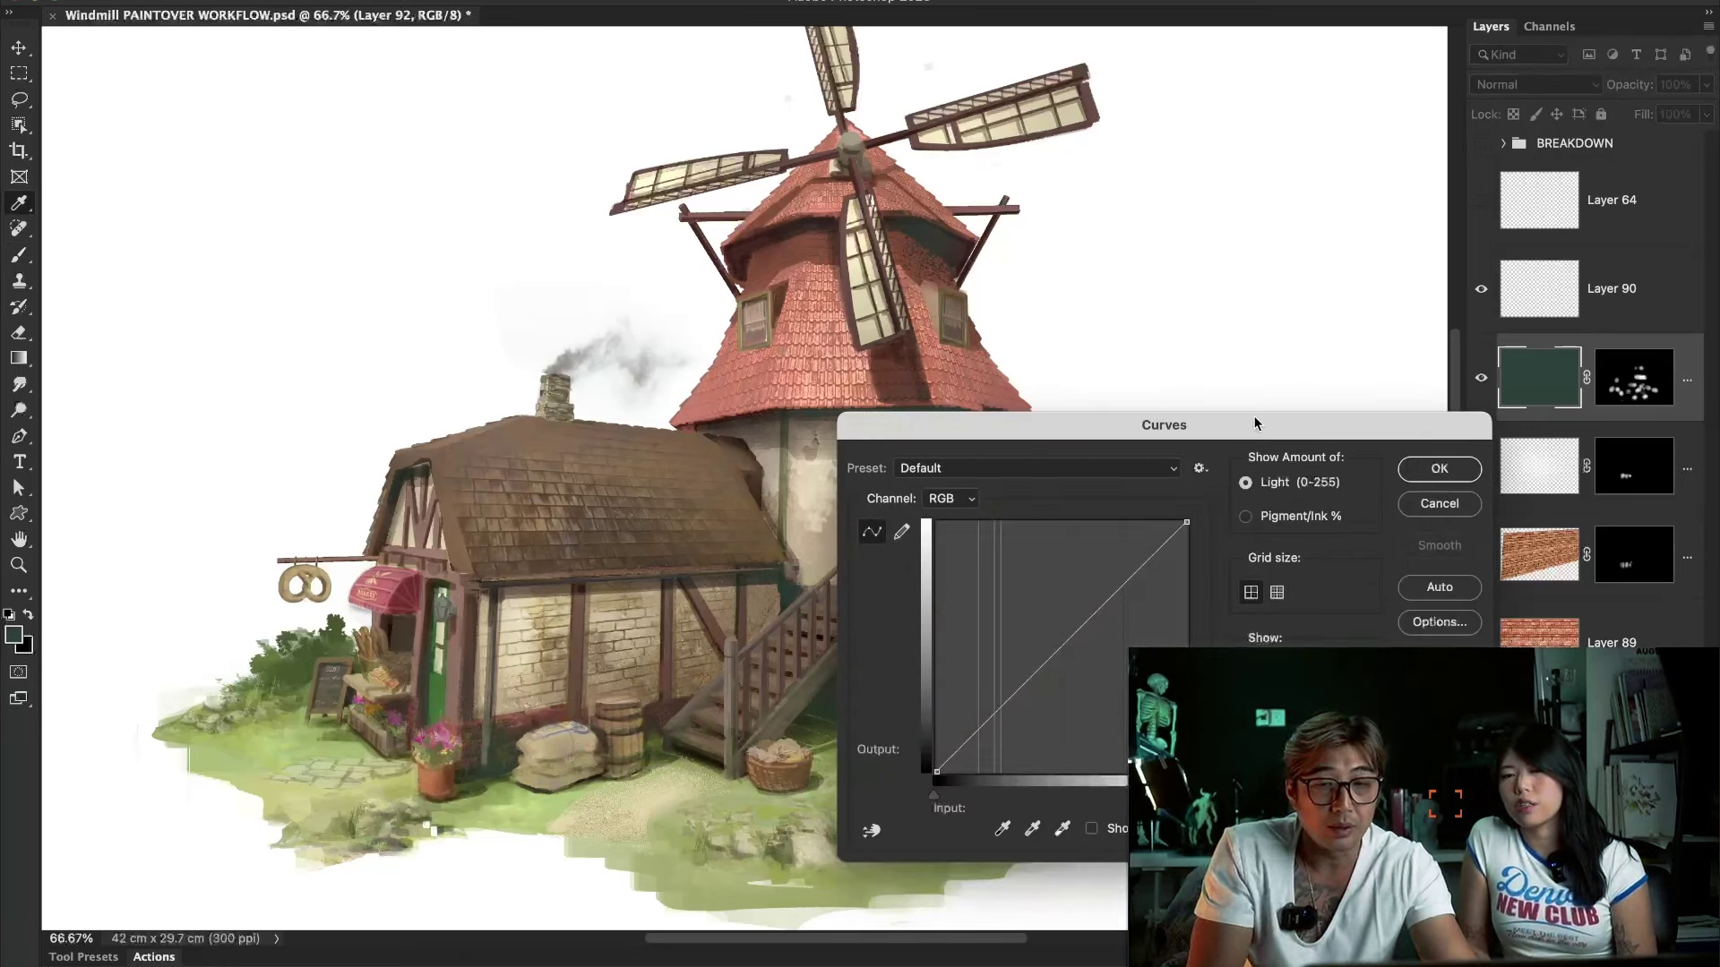
drag(1263, 427, 1520, 504)
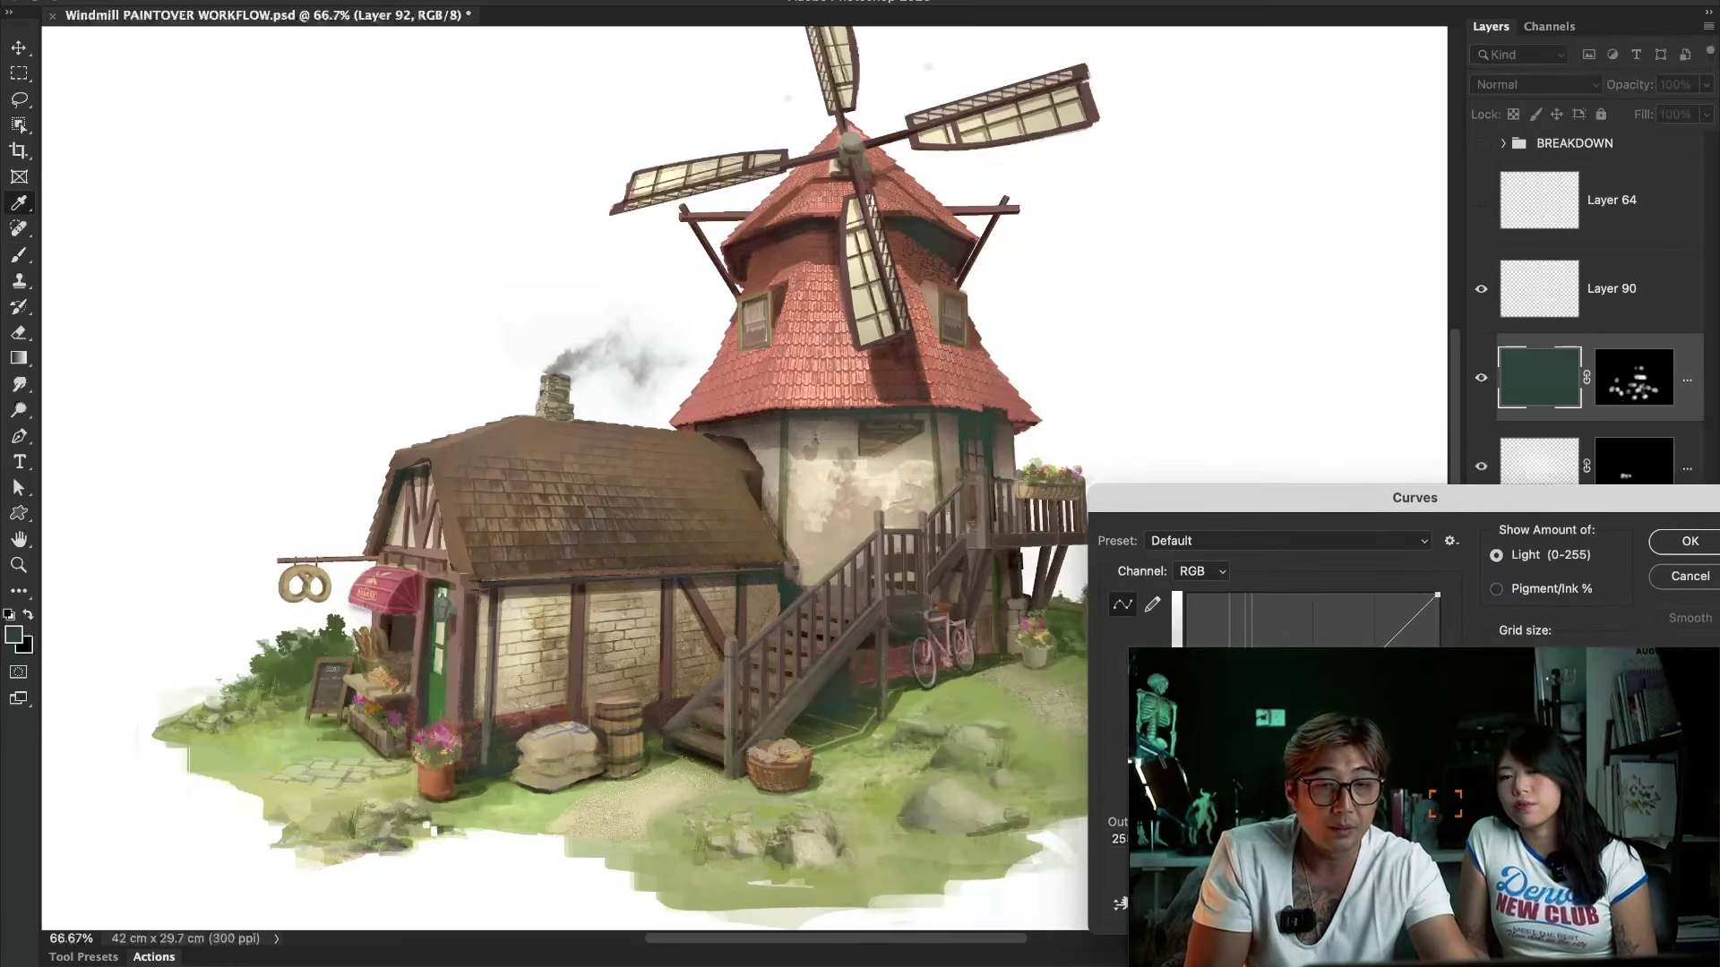
drag(1437, 595, 1437, 555)
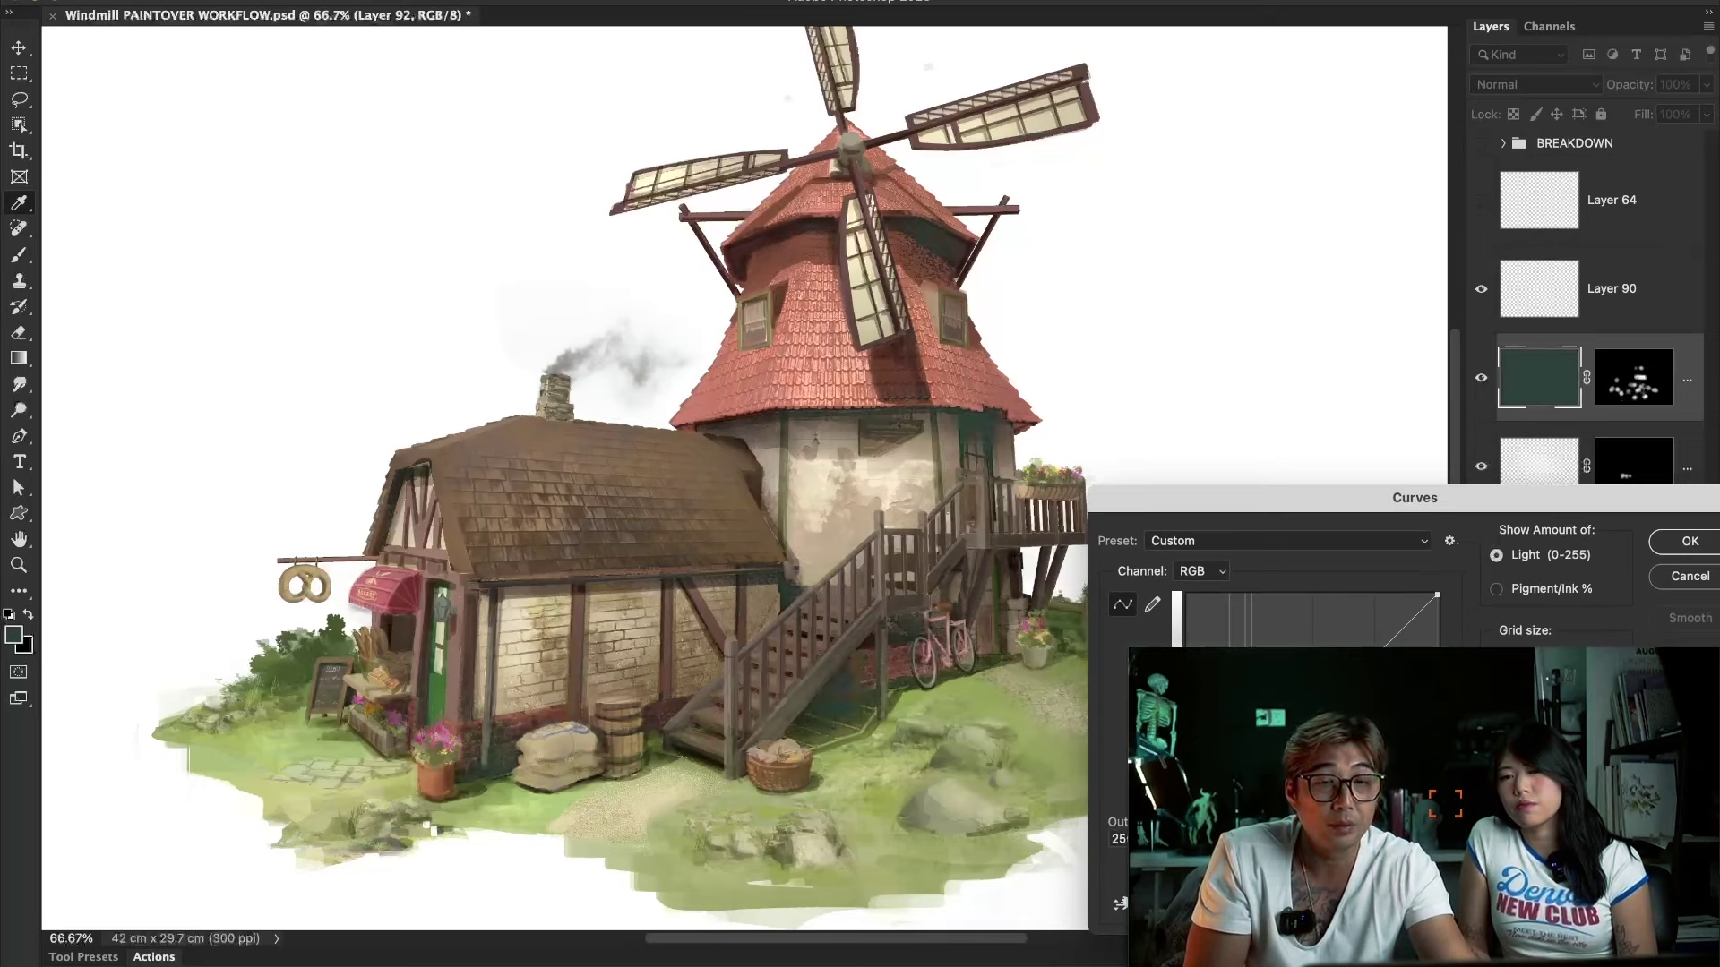
mouse_move(1300, 732)
mouse_down()
mouse_move(1300, 642)
mouse_move(1301, 701)
mouse_up()
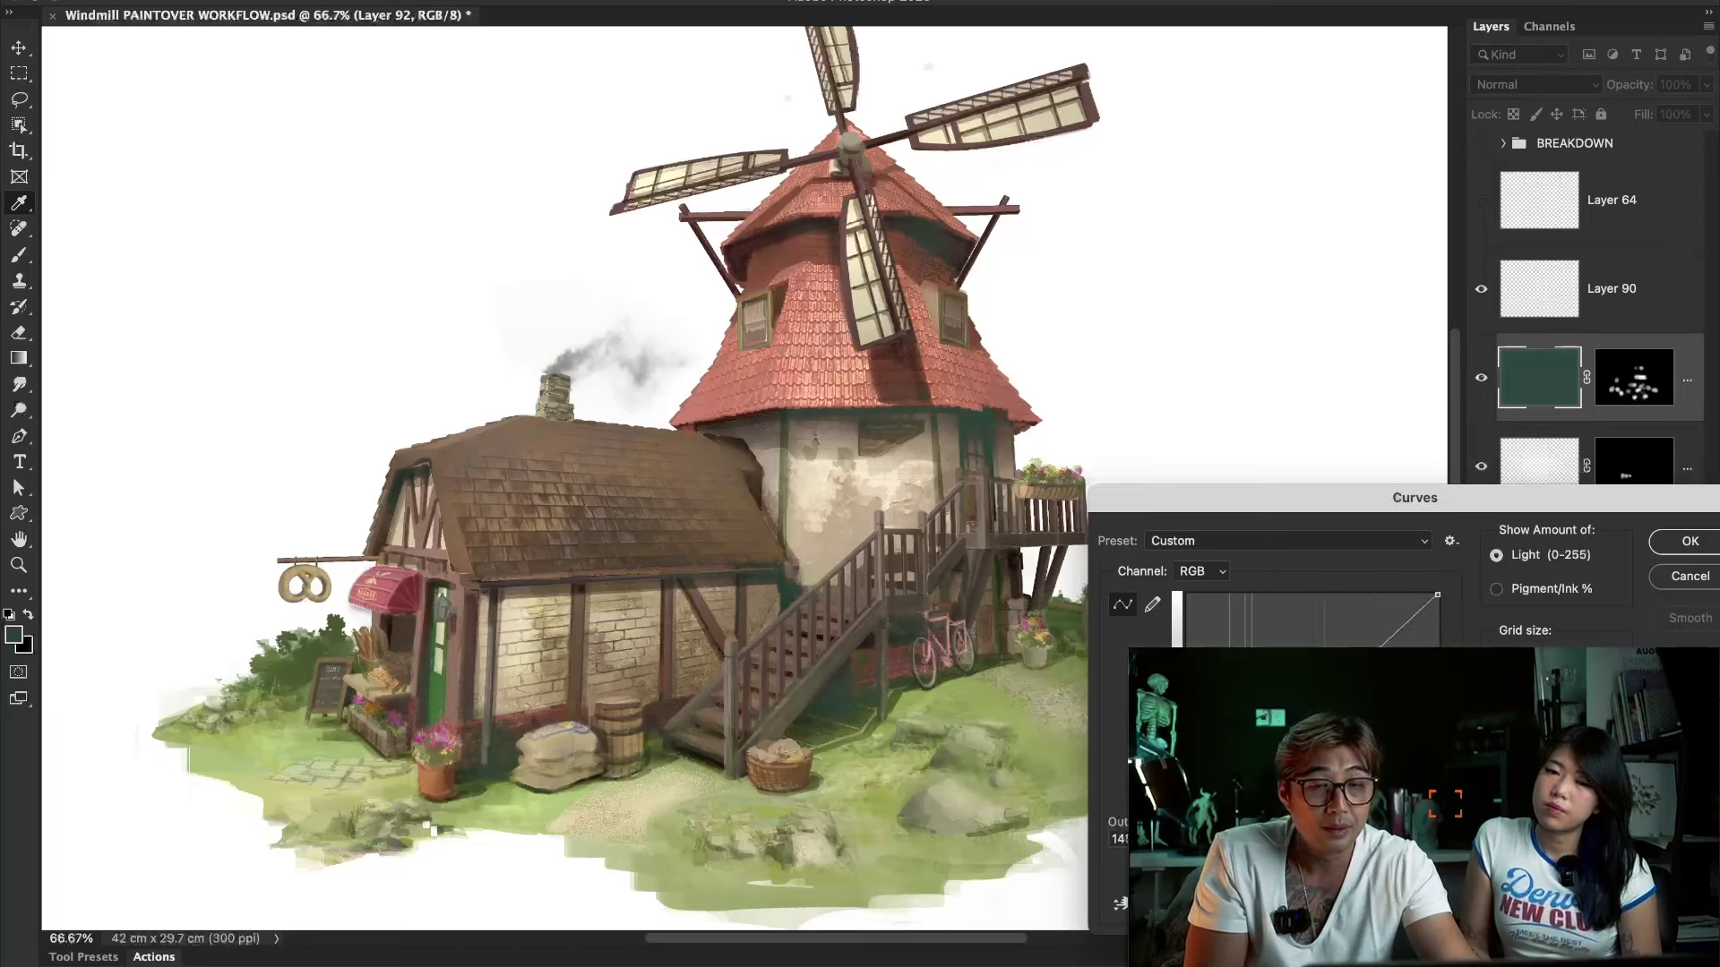
click(1691, 541)
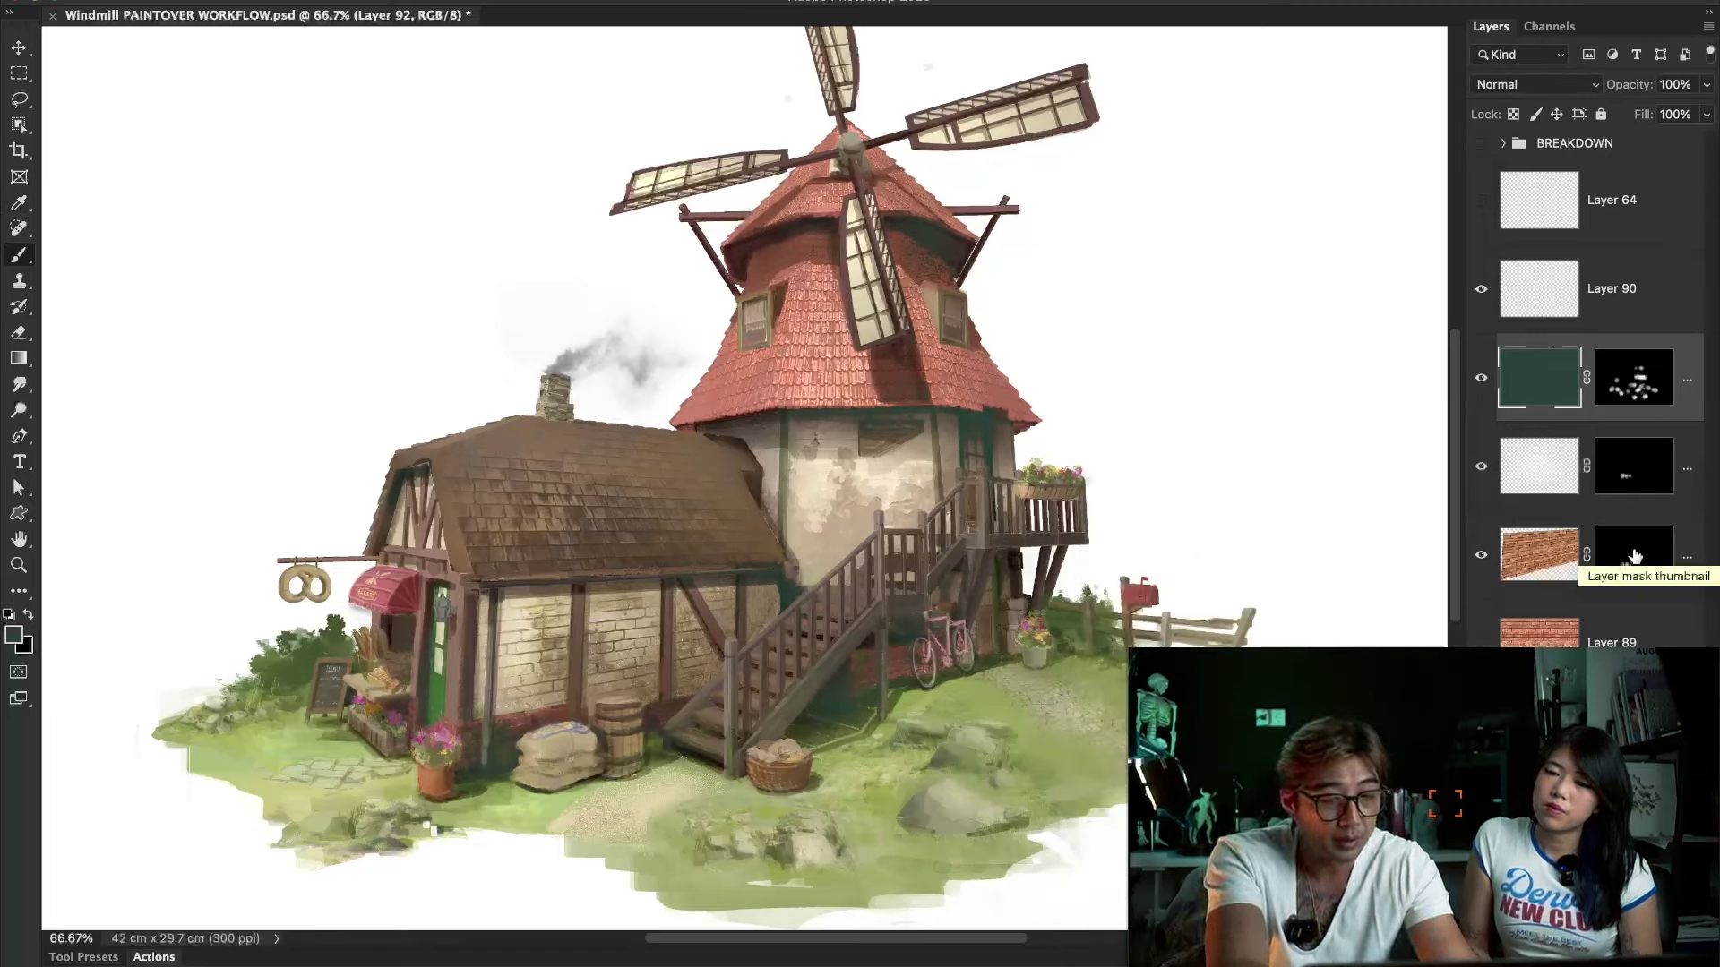
Shift Layer 92's Color Balance Cyan-Red slider to +20.
key(super+b)
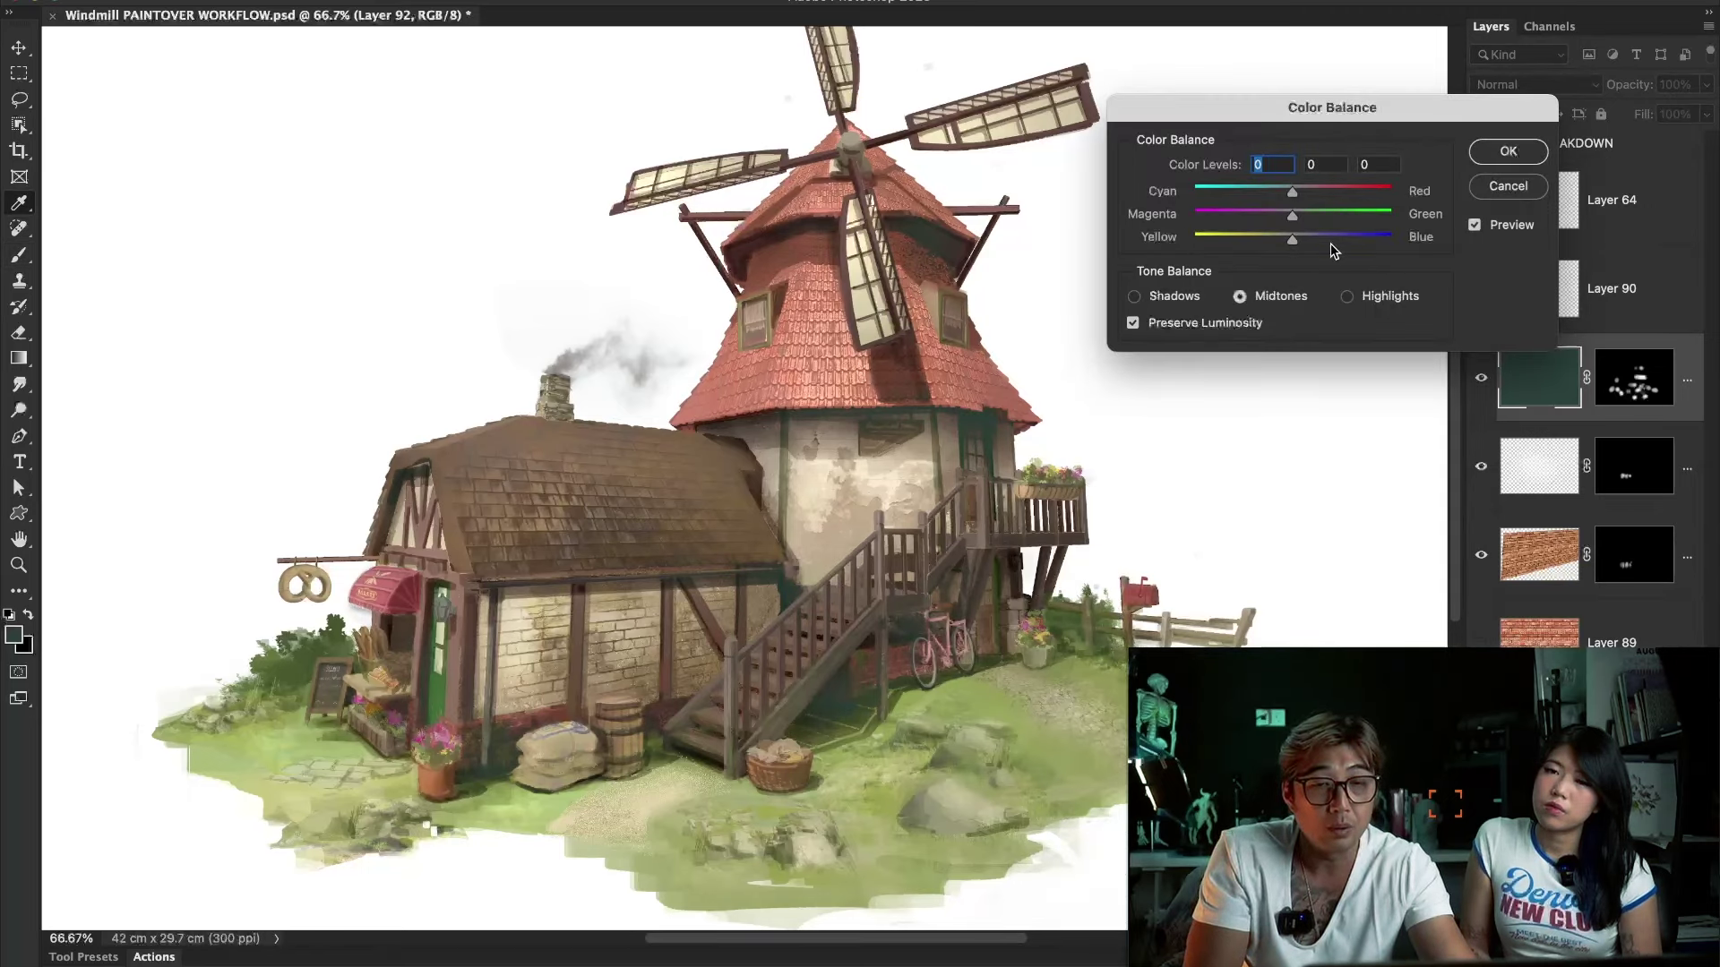
mouse_move(1294, 195)
mouse_down()
mouse_move(1242, 197)
mouse_move(1278, 207)
mouse_up()
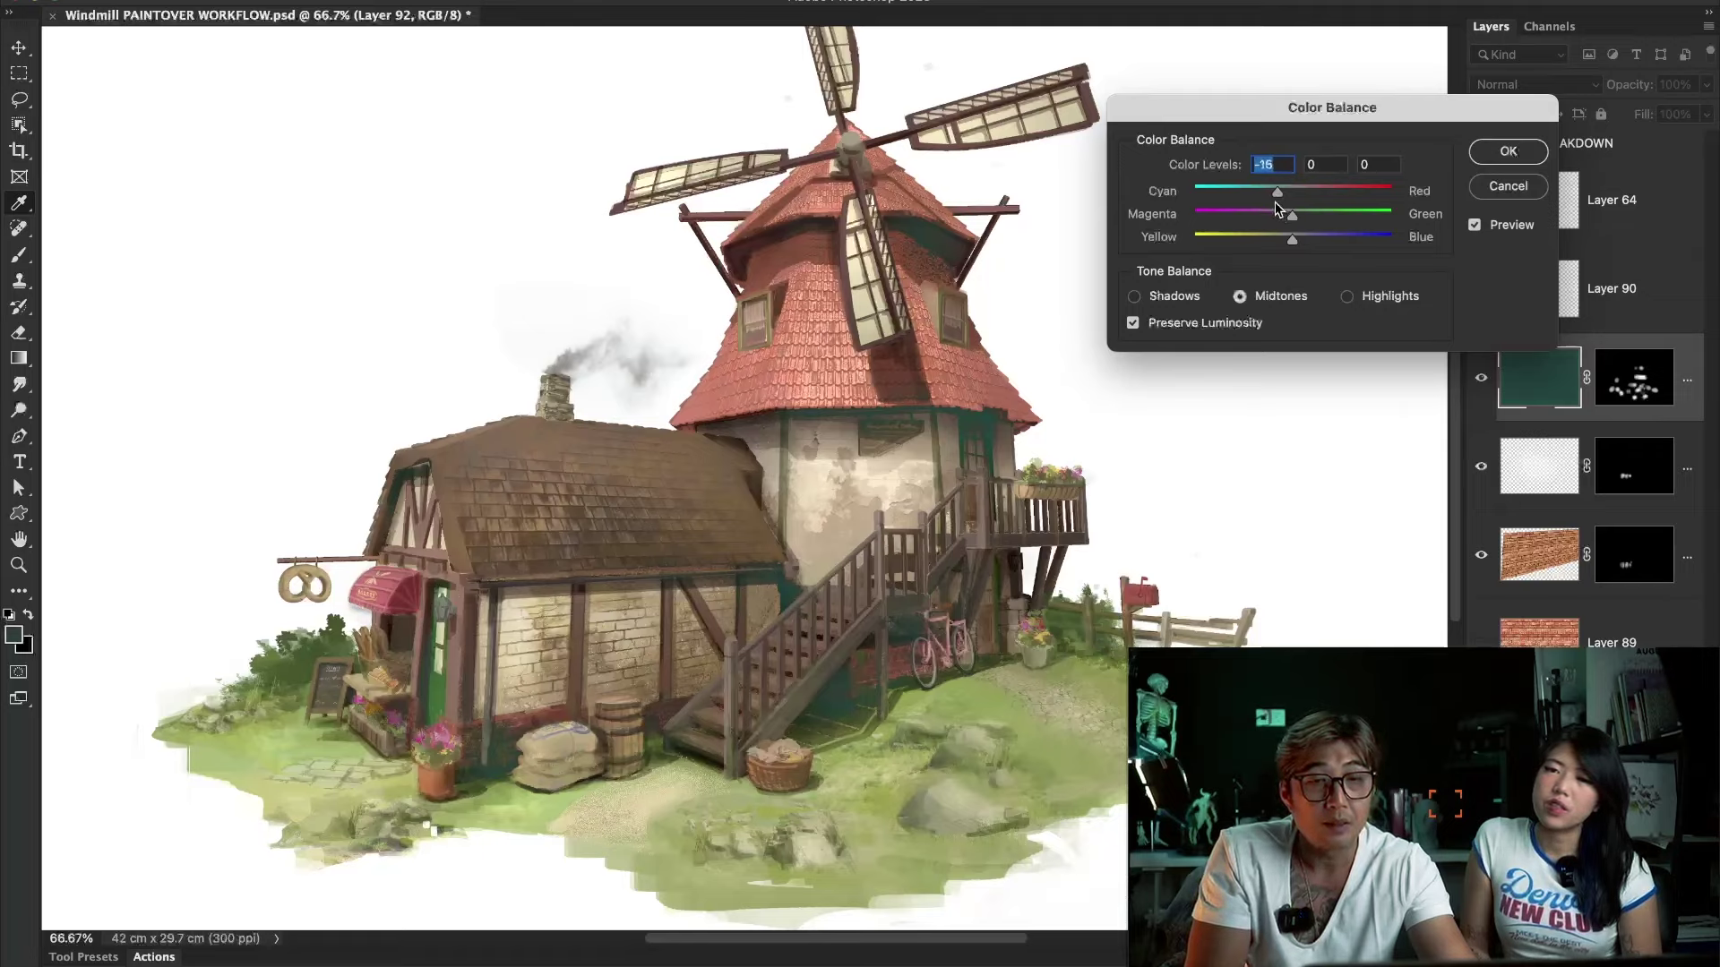
text(0)
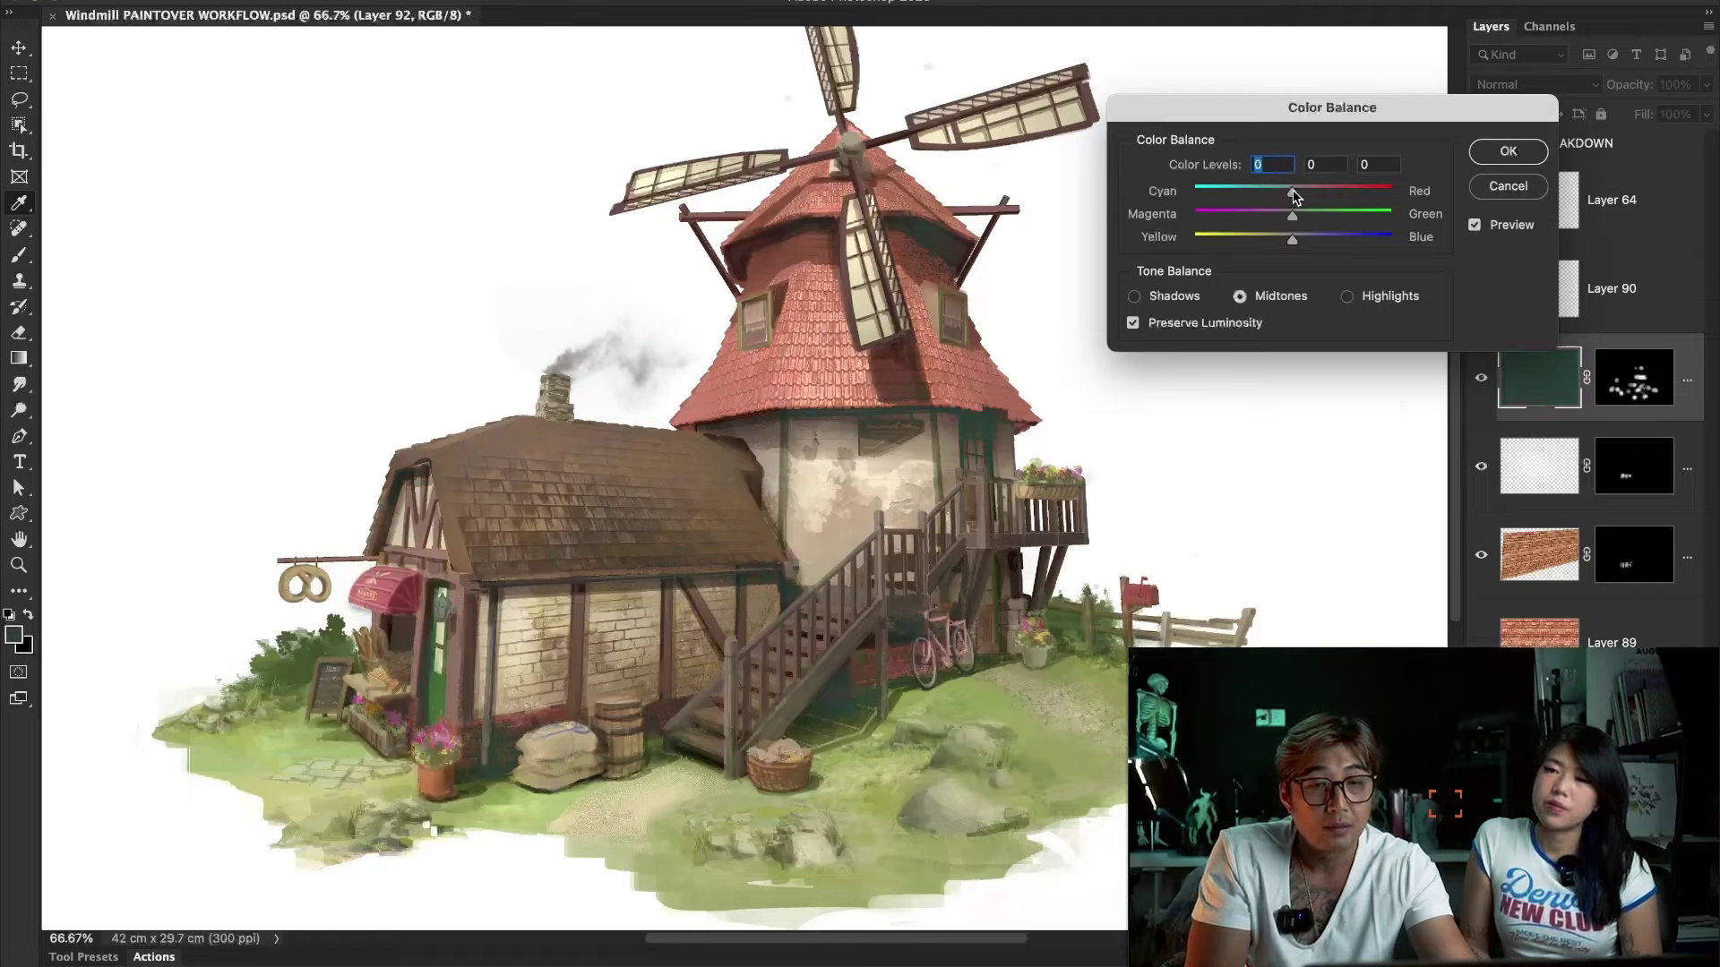
mouse_move(1293, 195)
mouse_down()
mouse_move(1359, 188)
mouse_move(1314, 189)
mouse_up()
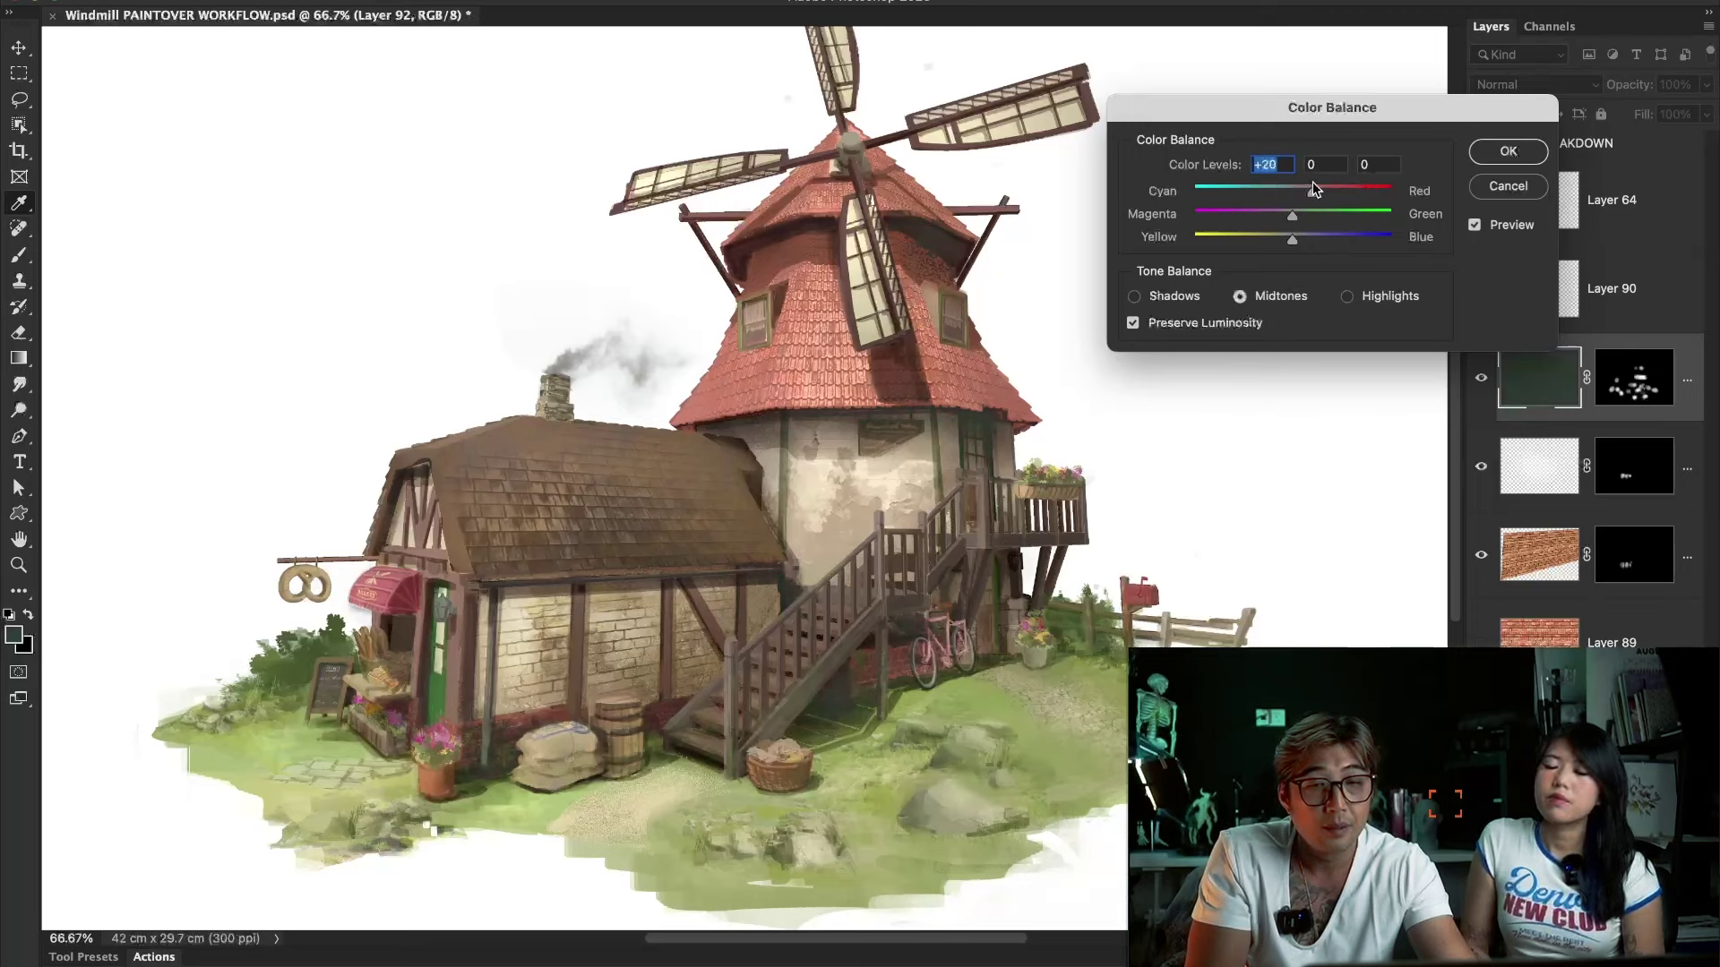
key(Return)
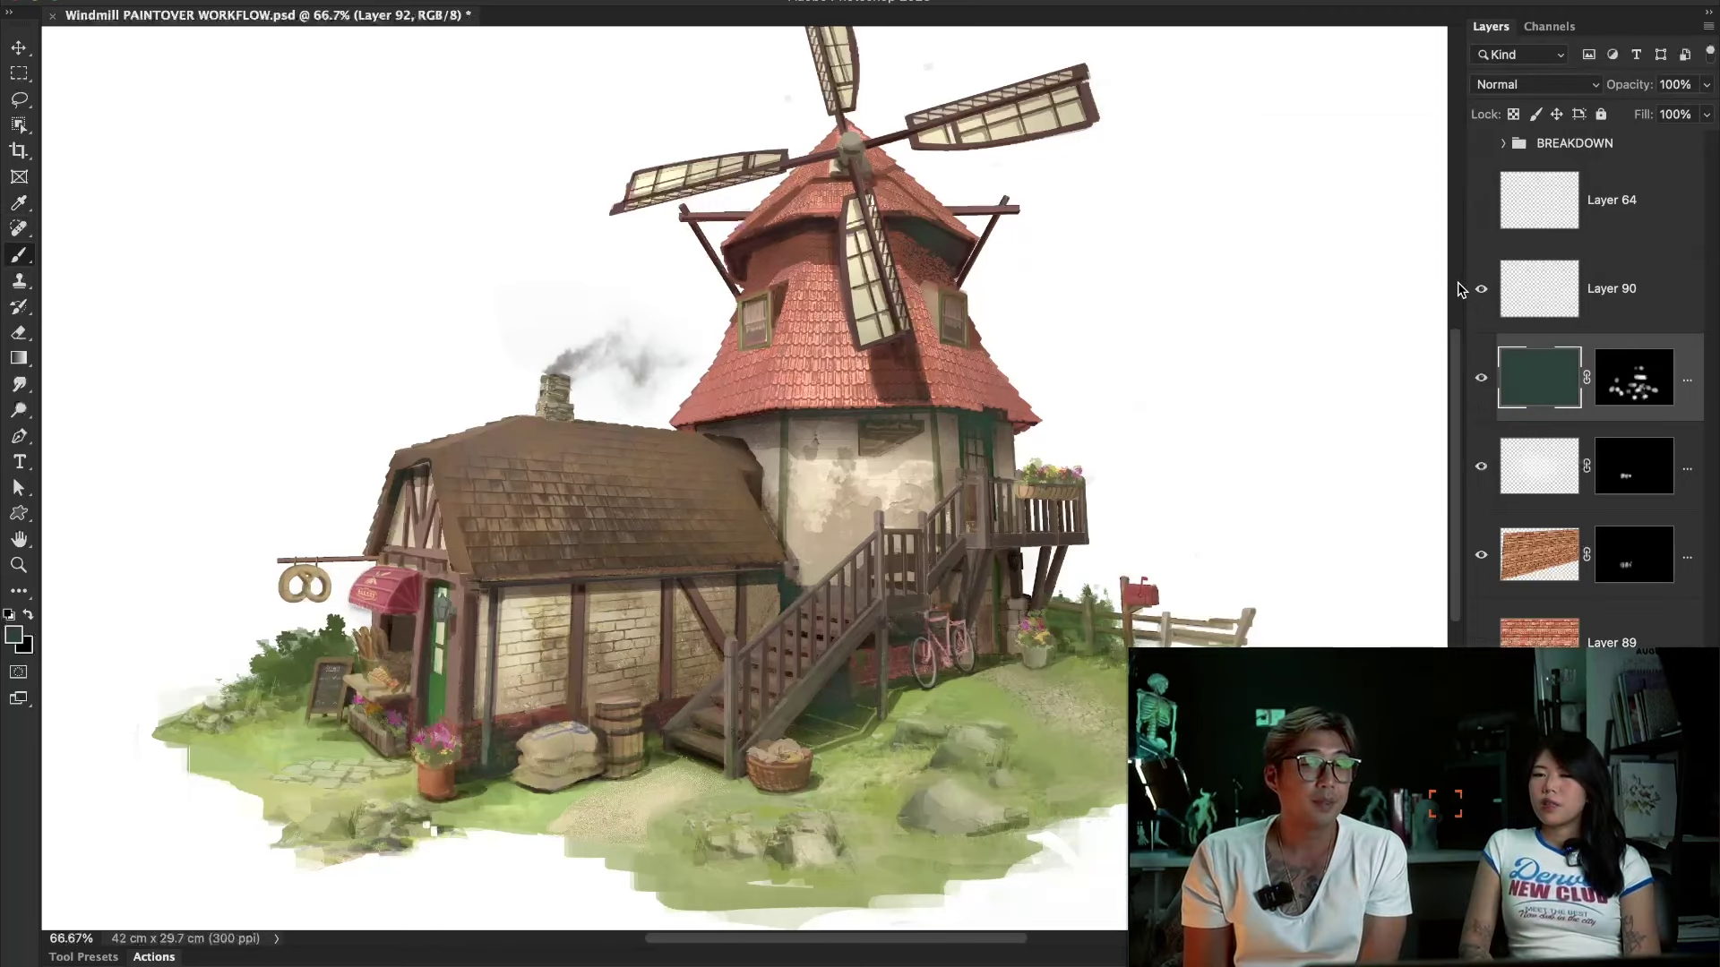